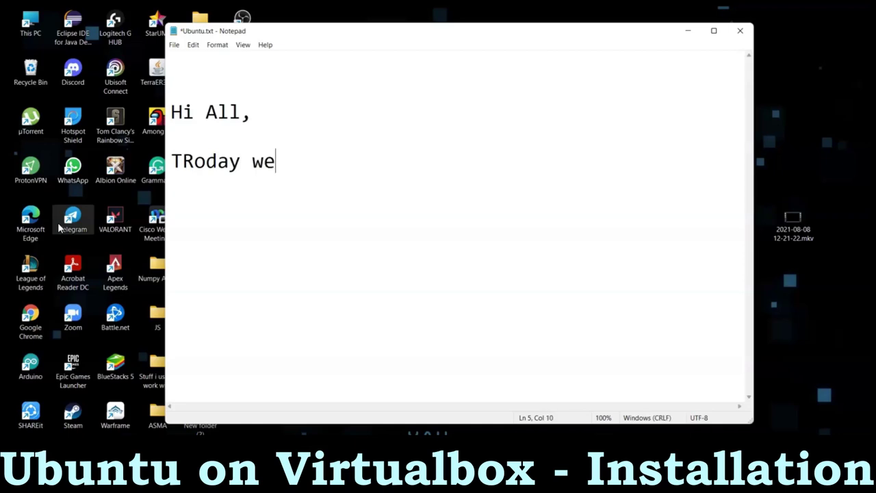
Complete the introductory sentence with "will see how to download Ubuntu os in a virtual softwere" and add blank lines below it.
type("ee how to ")
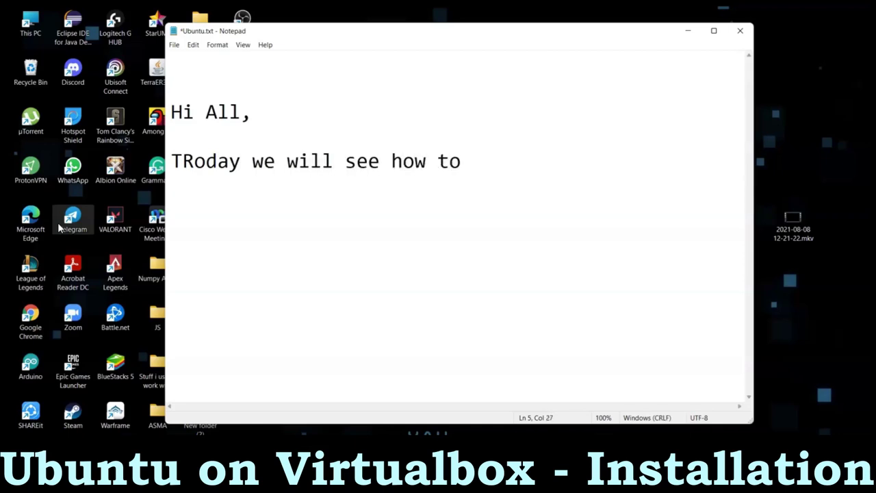
type("download ")
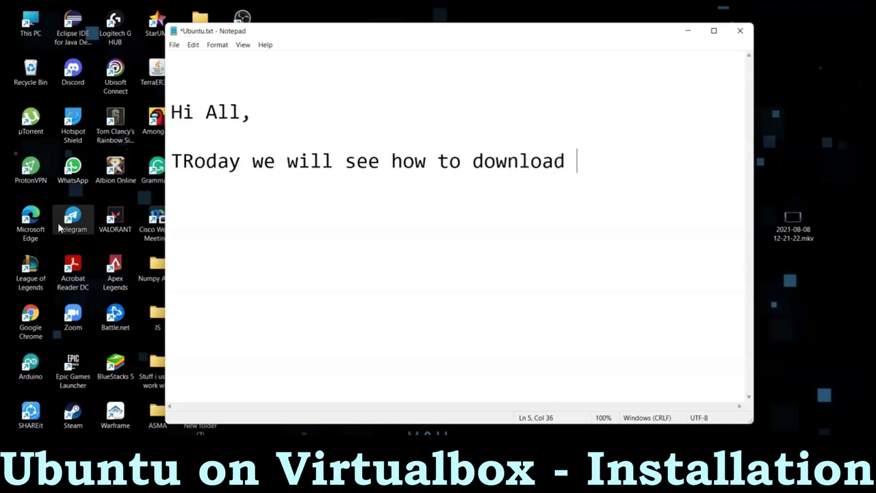
type("Ubun")
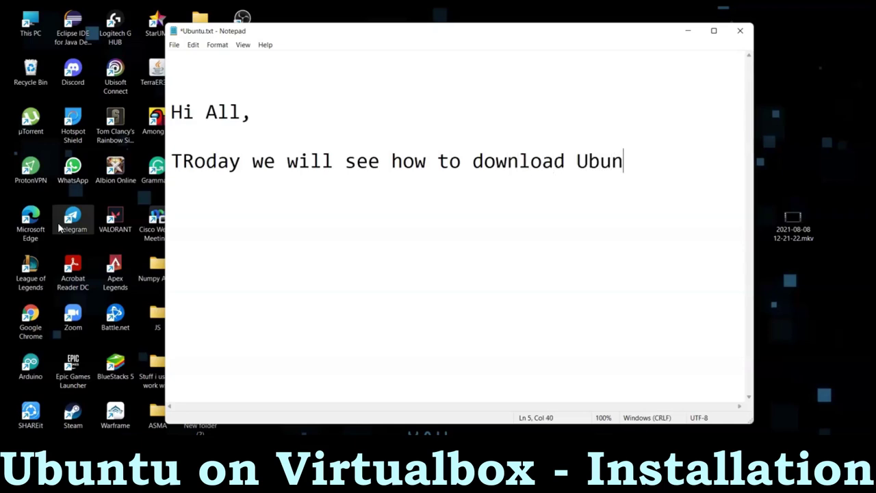
type("tu os in")
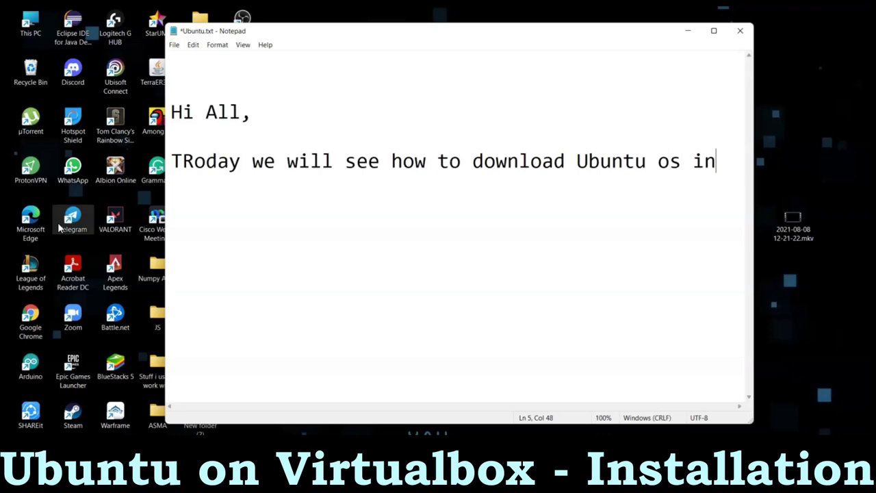
type(" a vi")
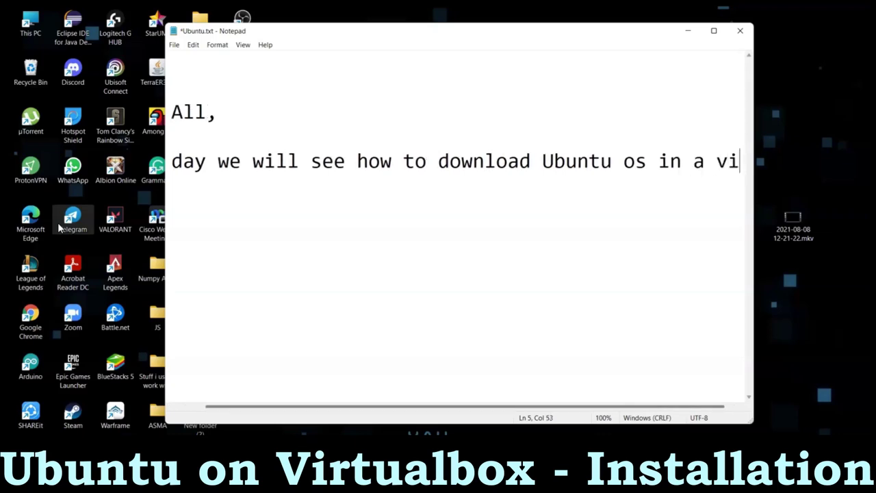
type("rtual sof")
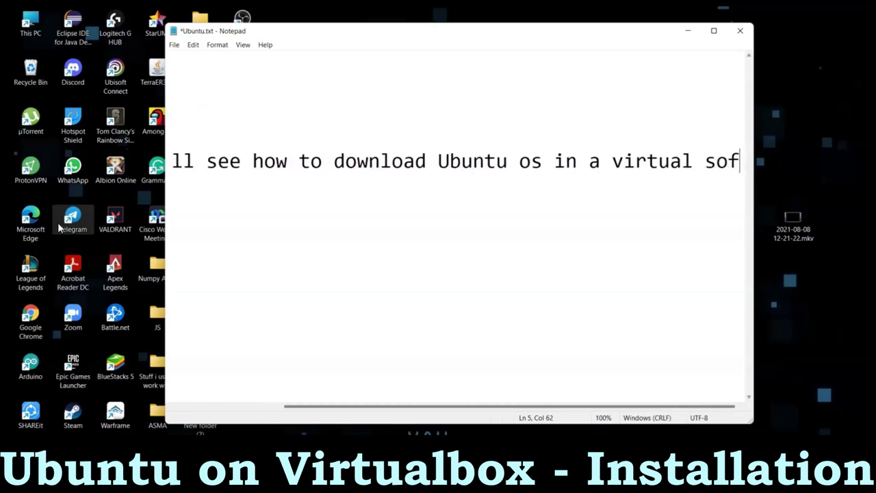
type("twere")
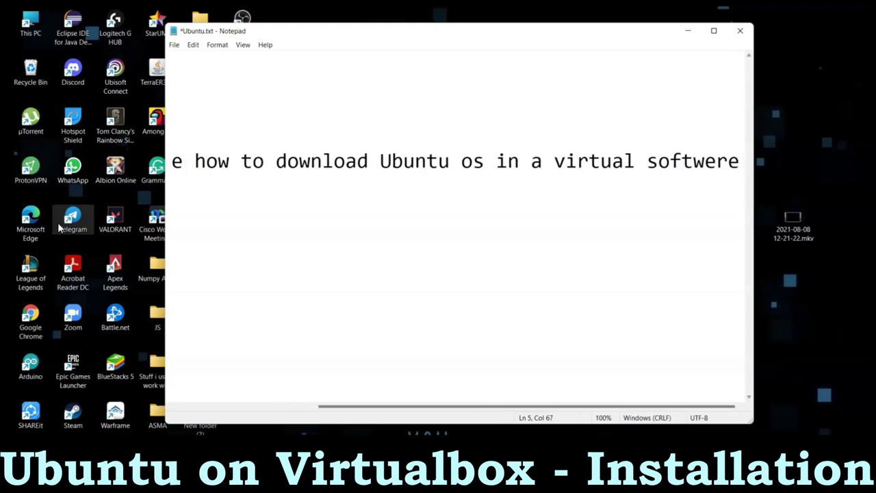
key("Return")
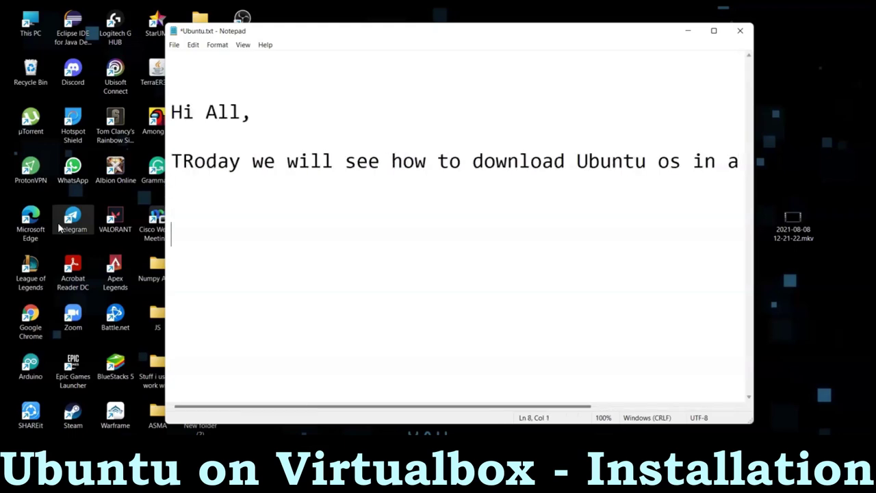
Correct "TRoday" to "Today" in the introductory sentence and return to the empty line below it.
left_click(196, 169)
key("BackSpace")
key("Down")
key("Down")
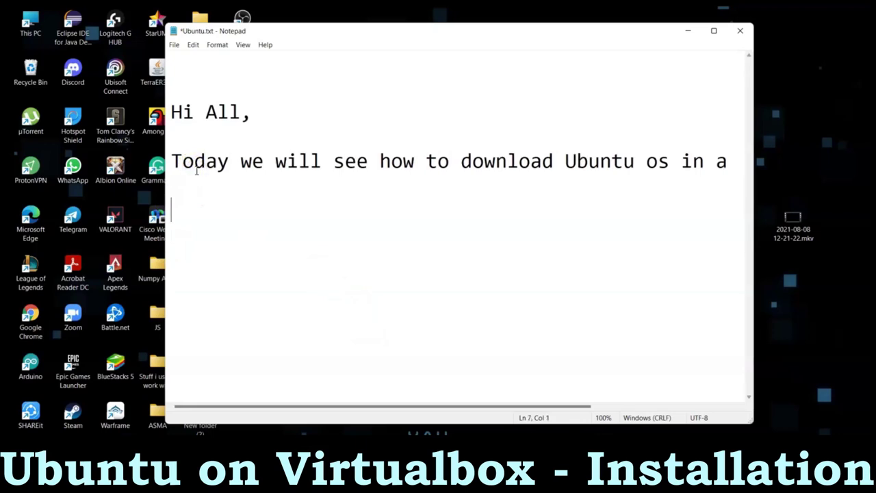
Begin a new line in the note with "At first Download".
type("At first ")
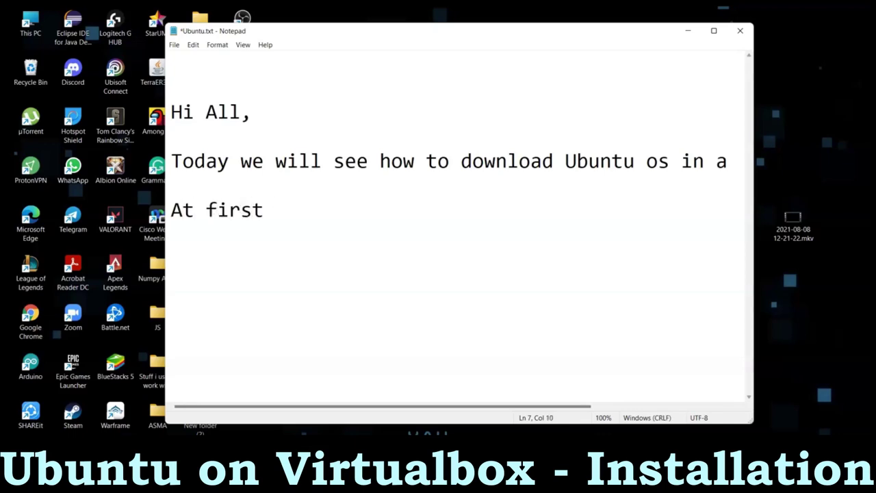
type("Down;oad")
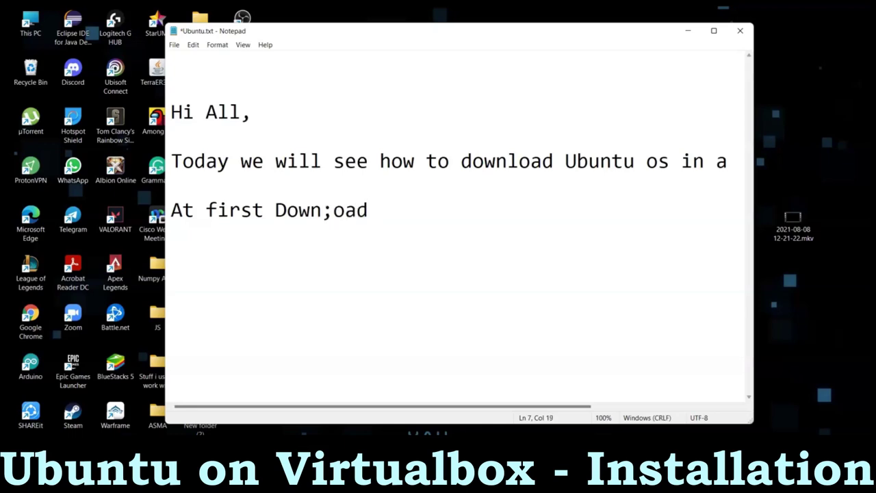
key("BackSpace")
key("BackSpace")
key("BackSpace")
key("BackSpace")
key("BackSpace")
type("load")
Continue the "At first Download" line with "Virtualbox and ubuntu iso file" and end the line.
type("Virta")
type("yu")
key("BackSpace")
key("BackSpace")
key("BackSpace")
type("ual")
key("BackSpace")
type("box and ")
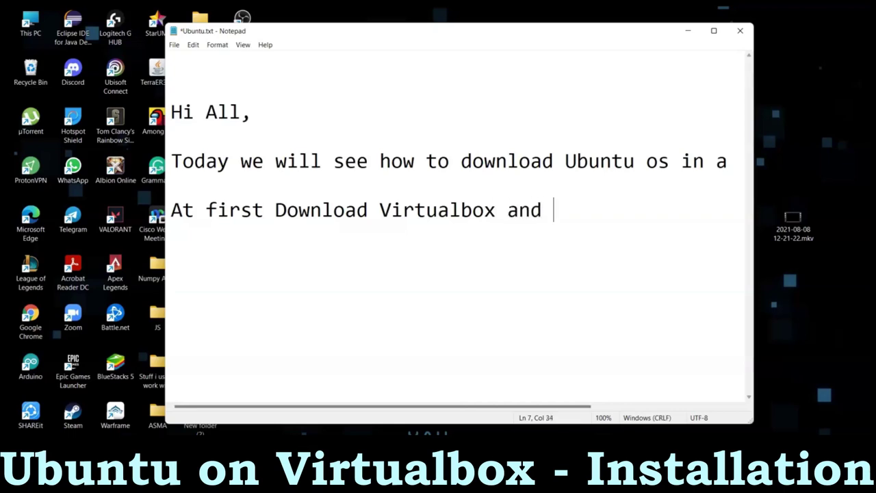
type("ubuntu")
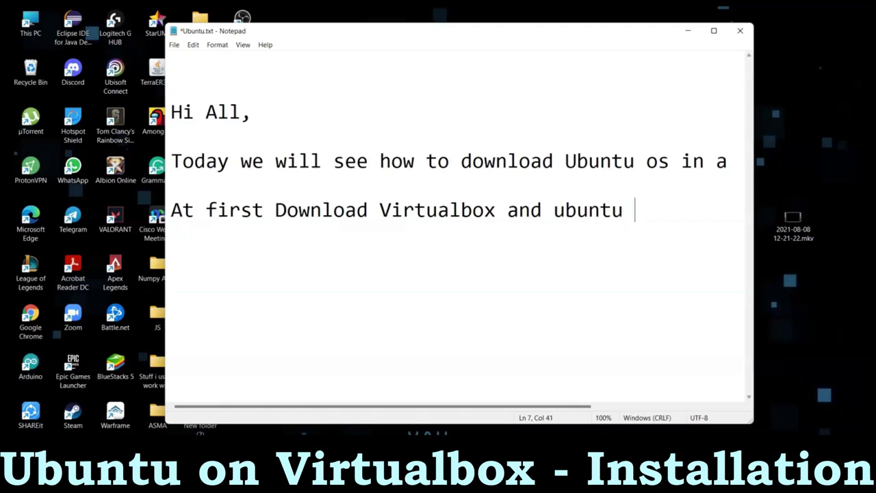
type(" iso file")
key("Return")
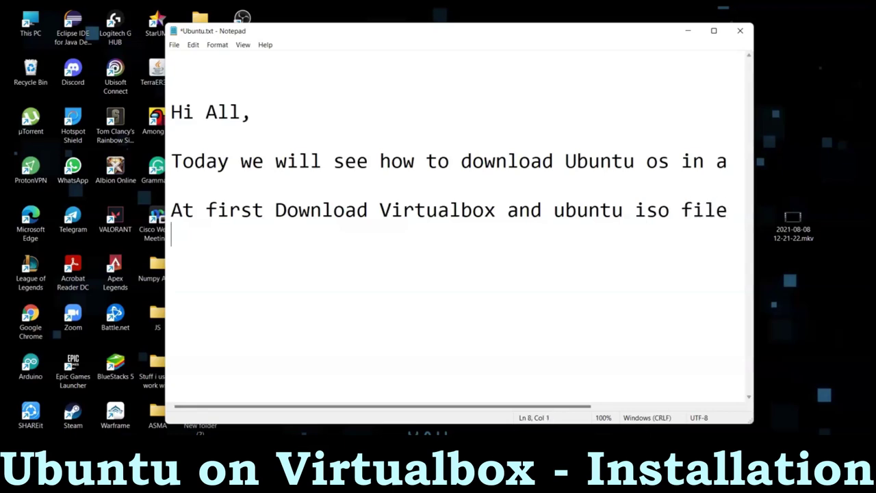
Leave a blank line and write "links in the description below" in the note.
key("Return")
type("links")
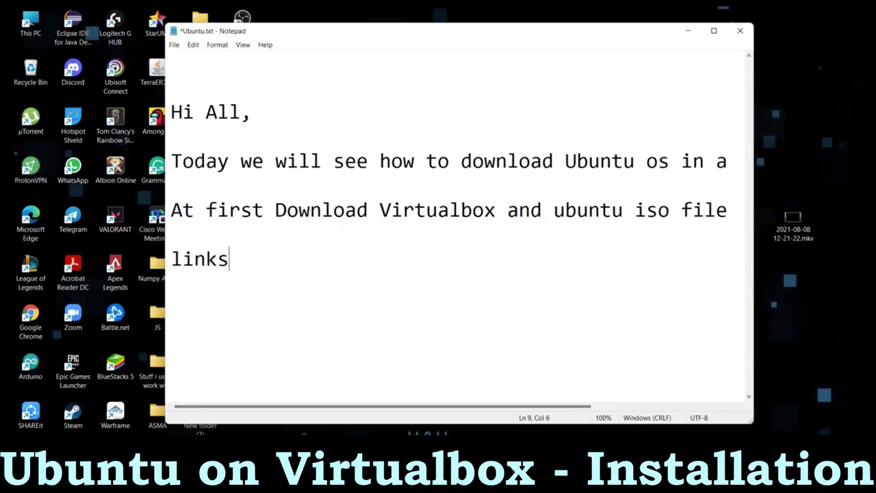
type(" in g")
key("BackSpace")
type("th")
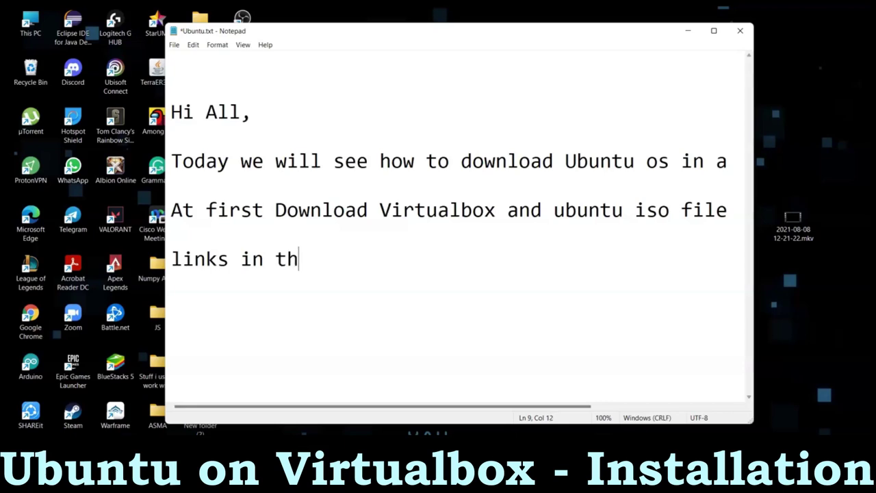
type("e desc")
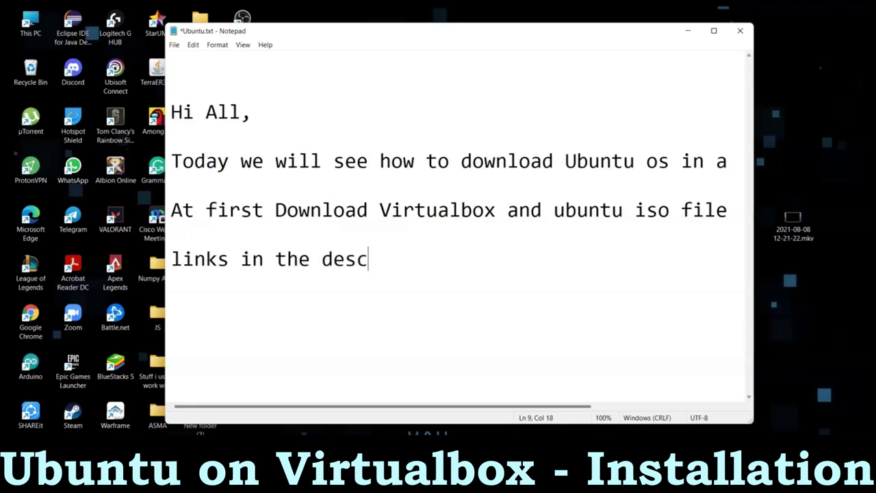
type("ription")
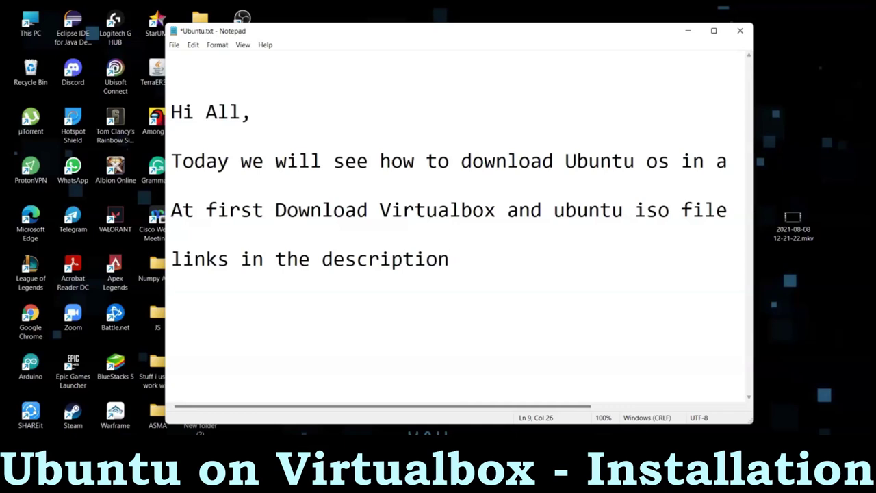
type("below")
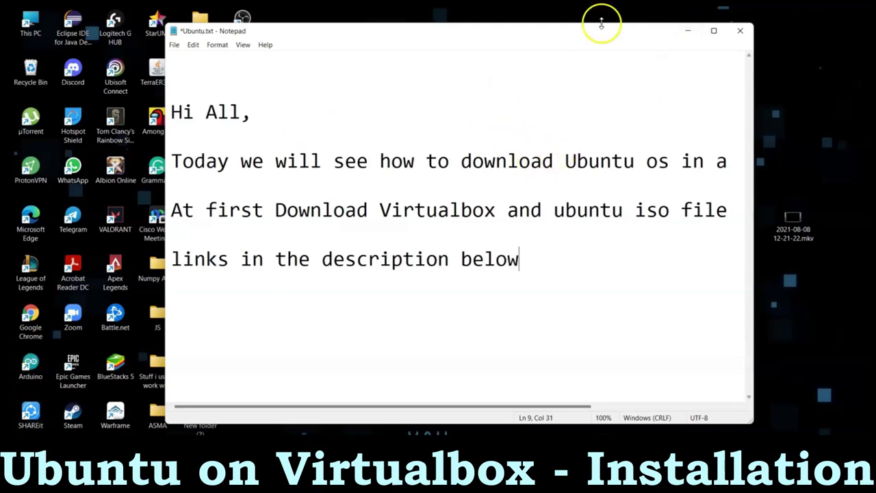
Switch to the browser, start the Ubuntu Desktop 20.04 LTS download from the Ubuntu site, and cancel it.
left_click(740, 31)
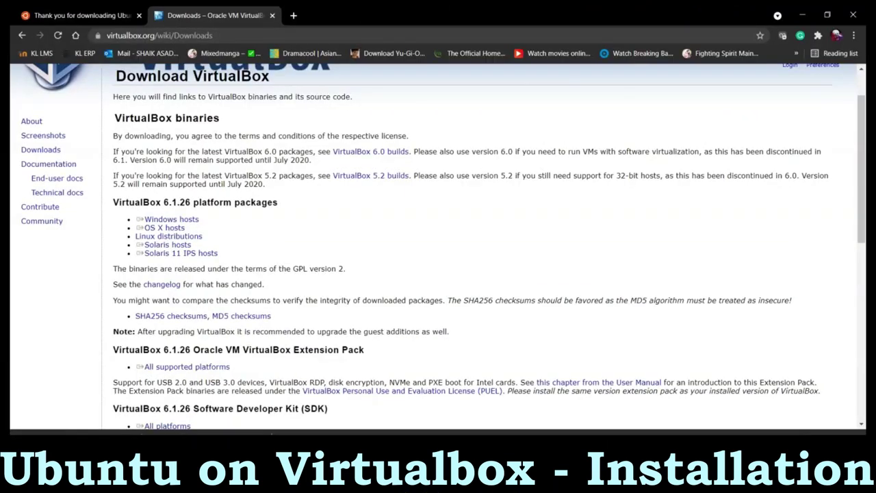
key("ctrl+shift+Tab")
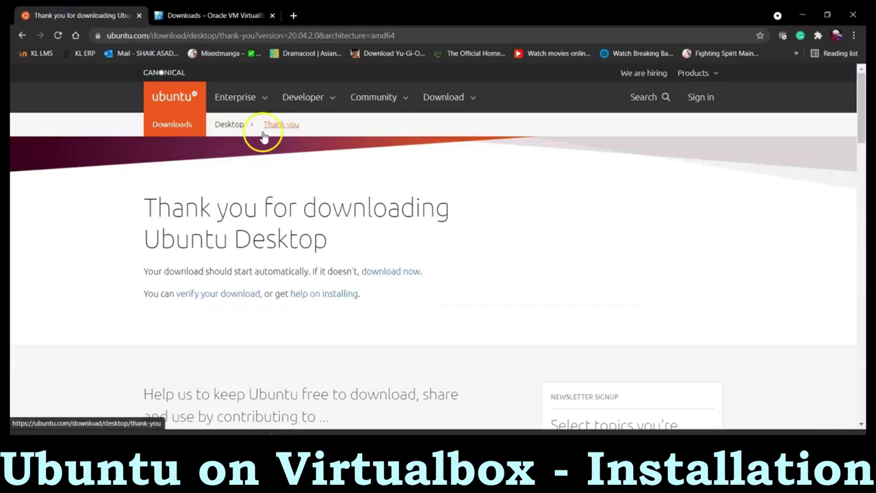
left_click(472, 100)
left_click(179, 217)
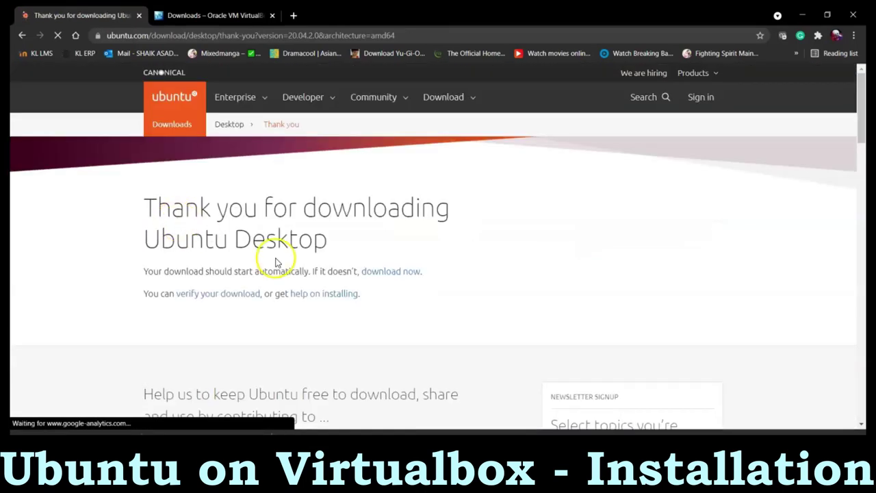
left_click(435, 102)
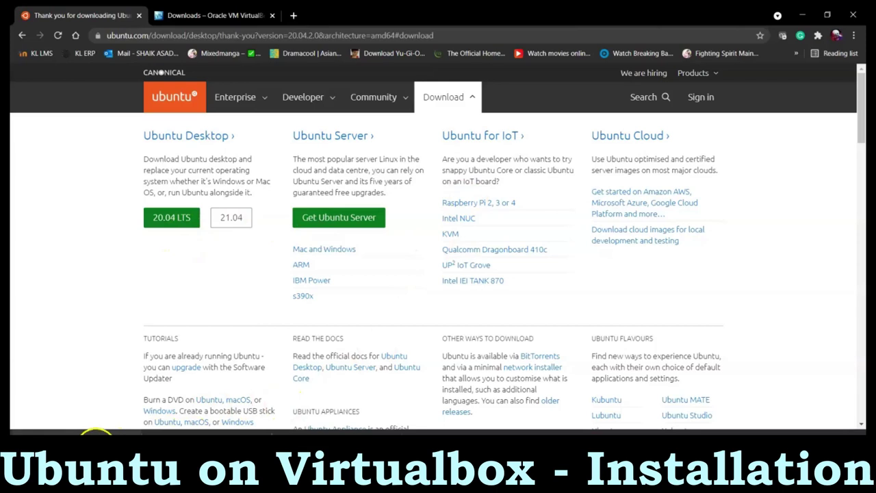
right_click(119, 434)
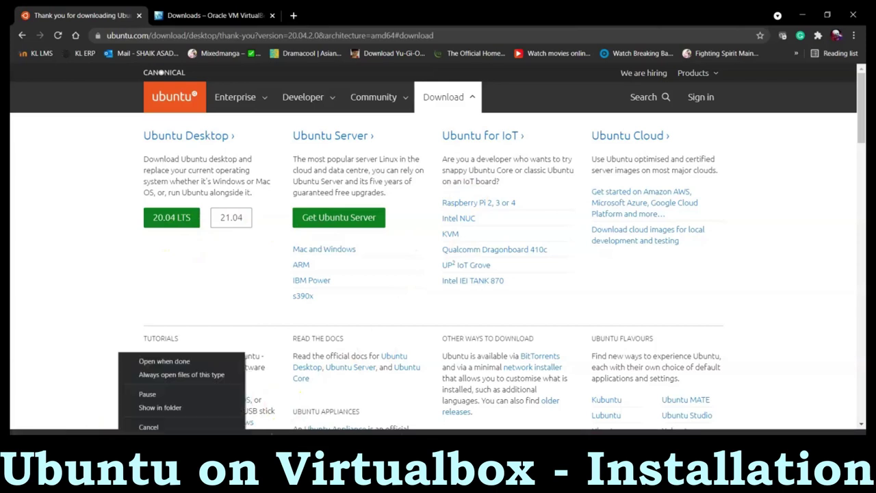
left_click(147, 426)
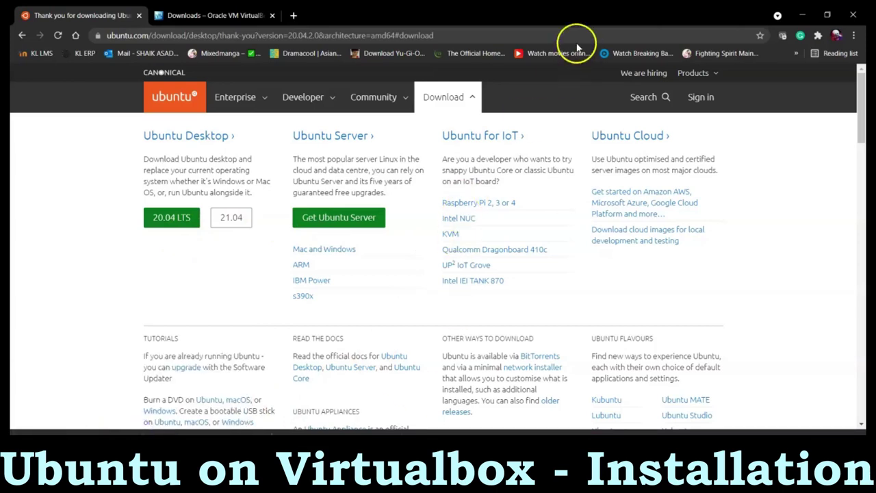
Start the VirtualBox 6.1.26 download for Windows hosts from the VirtualBox downloads page and cancel it.
left_click(209, 15)
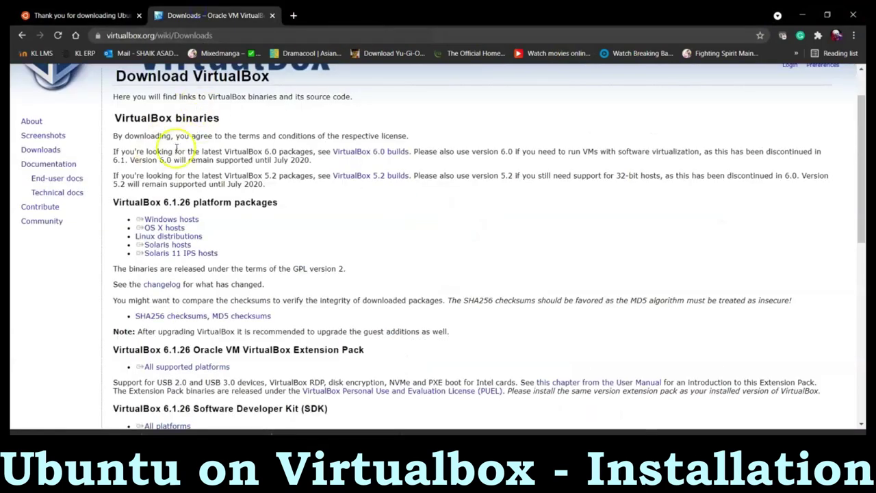
double_click(48, 151)
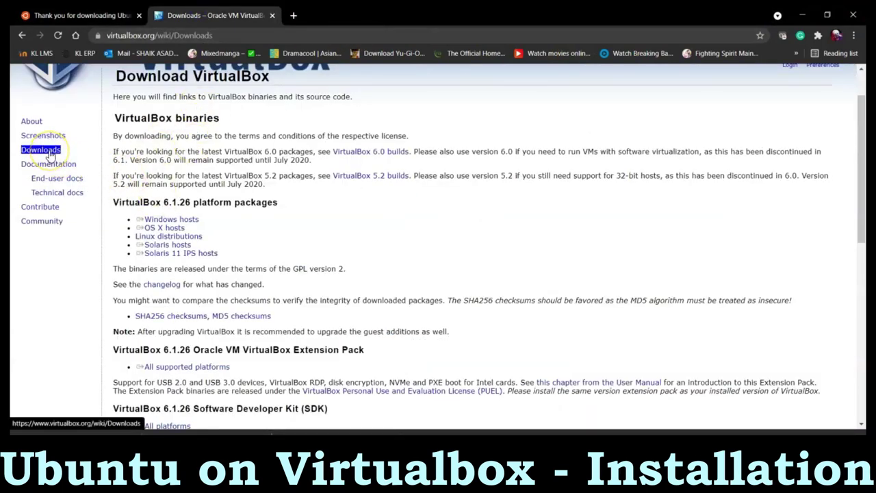
left_click(152, 219)
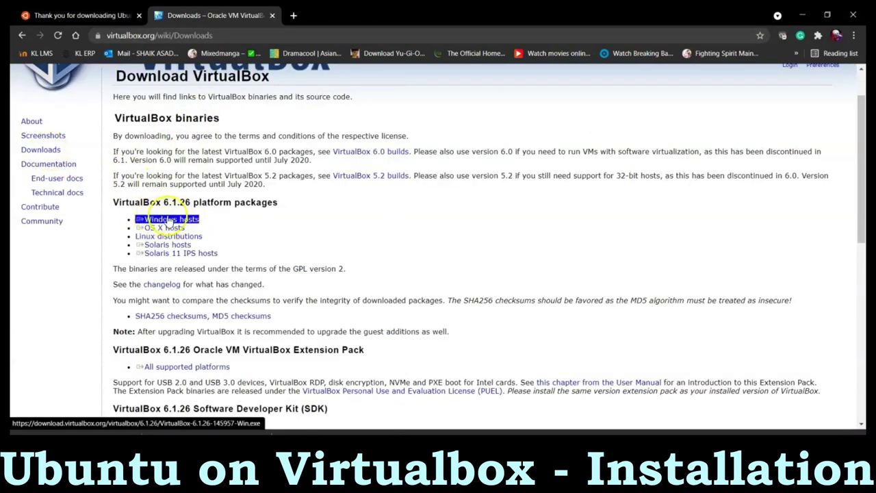
double_click(152, 219)
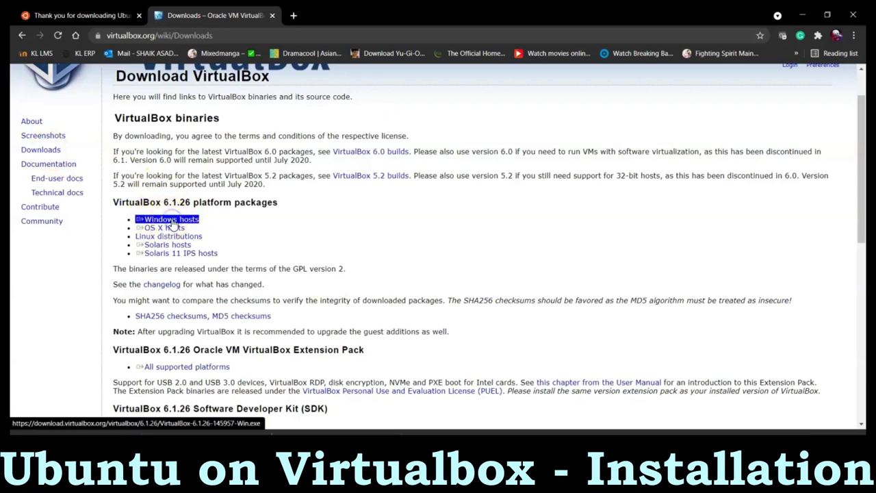
double_click(166, 229)
left_click(168, 233)
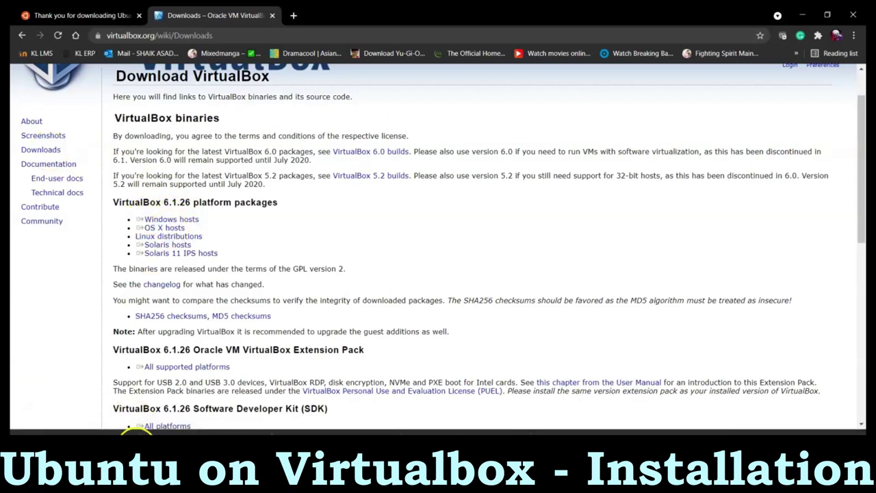
right_click(144, 427)
left_click(141, 420)
Switch back to Notepad and write "Download both the softweres" on a new line after a blank one.
left_click(548, 489)
key("Return")
key("Return")
type("Downloa")
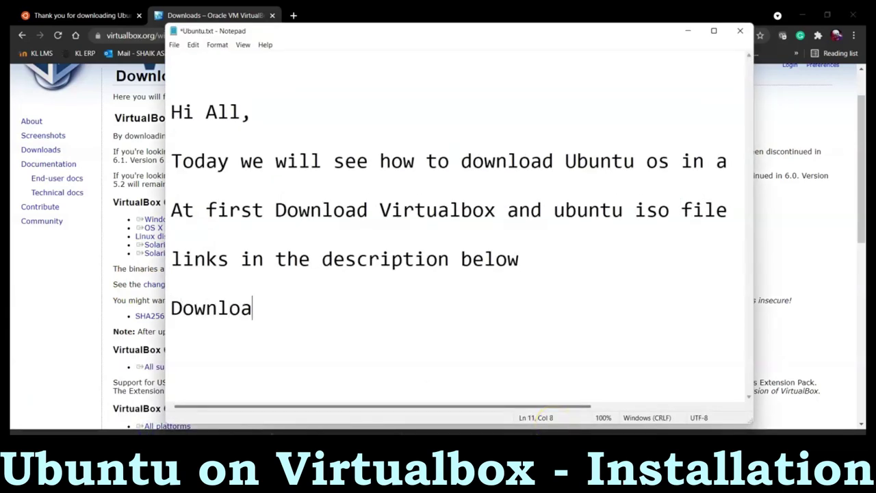
type("d both the ")
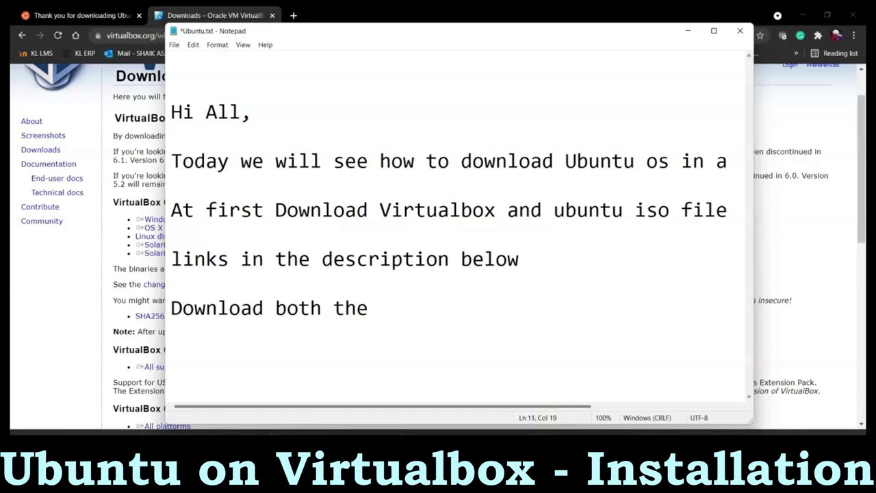
type("soft")
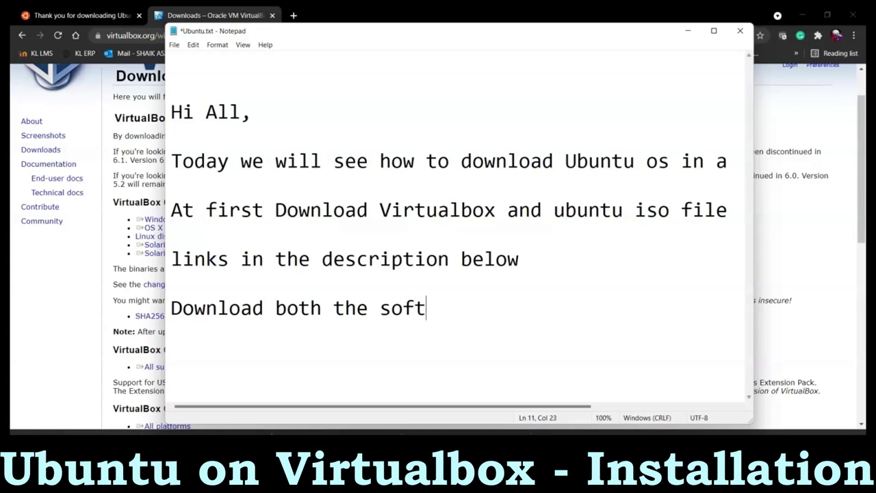
type("weres")
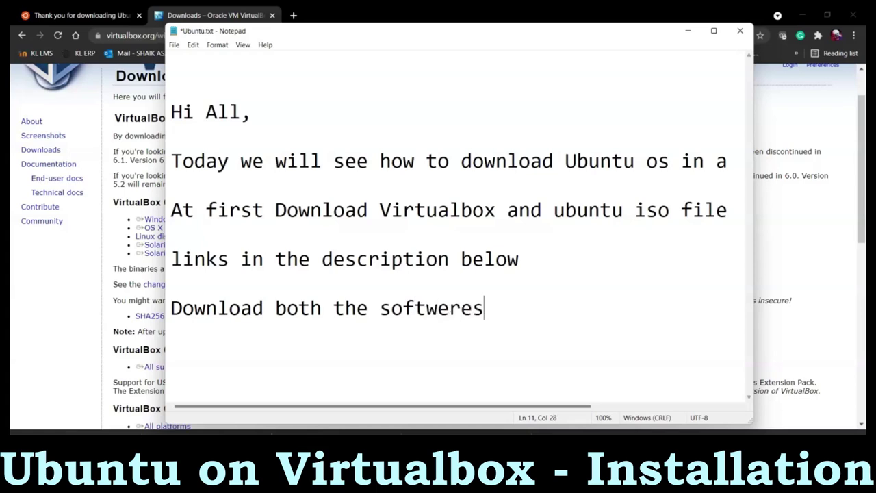
Correct the spelling of "softweres" to "softwares" in the last line of the note.
key("Left")
key("Left")
key("Left")
key("Left")
key("Right")
key("BackSpace")
type("a")
key("Right")
key("Right")
key("Right")
Write "i ahve already downloaded the files so chill" on a new line under "Download both the softwares".
key("Return")
type("i ahv")
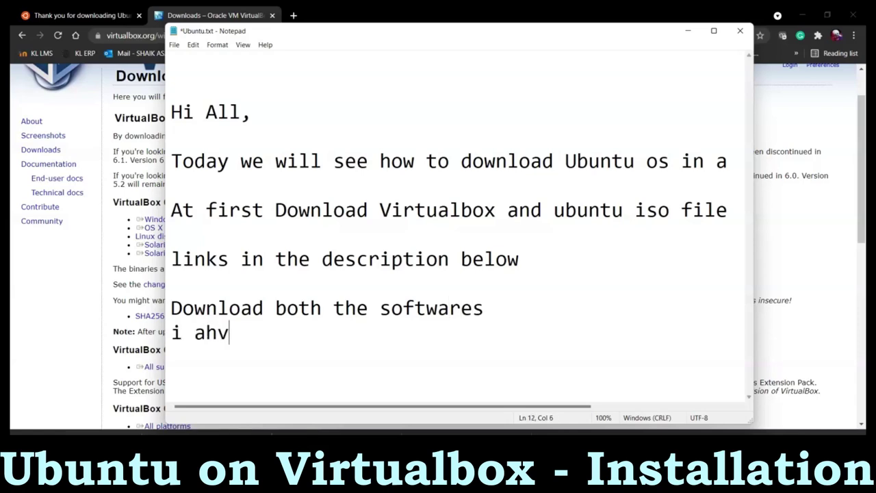
type("e already ")
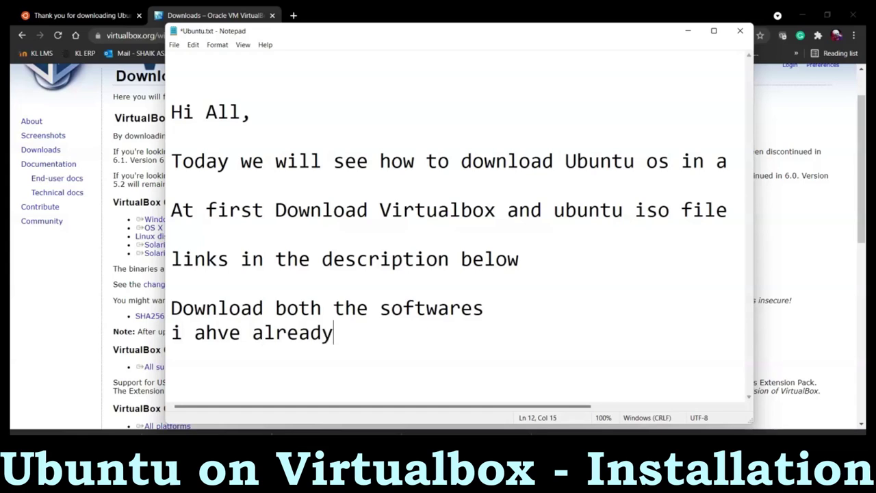
type("downloaded")
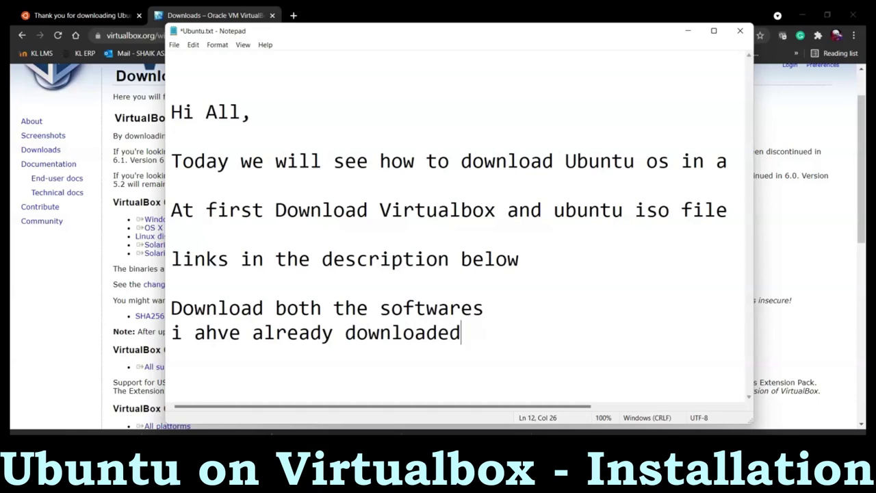
type(" the files")
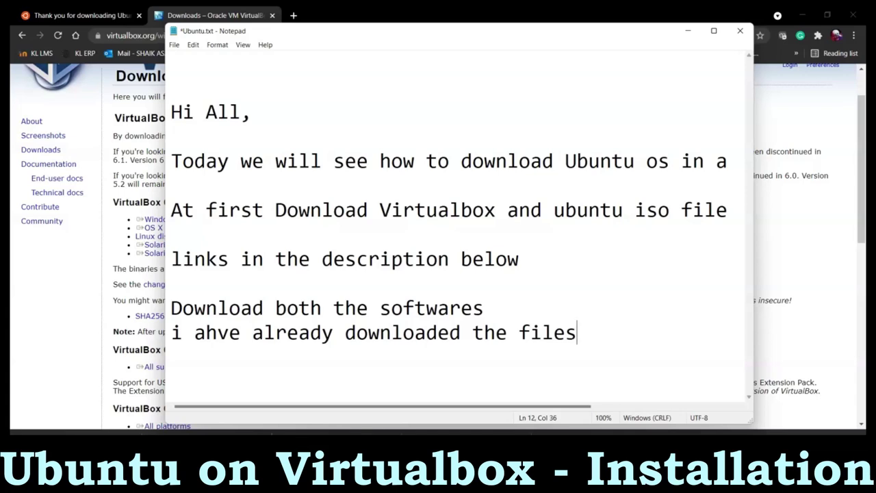
type("so chill")
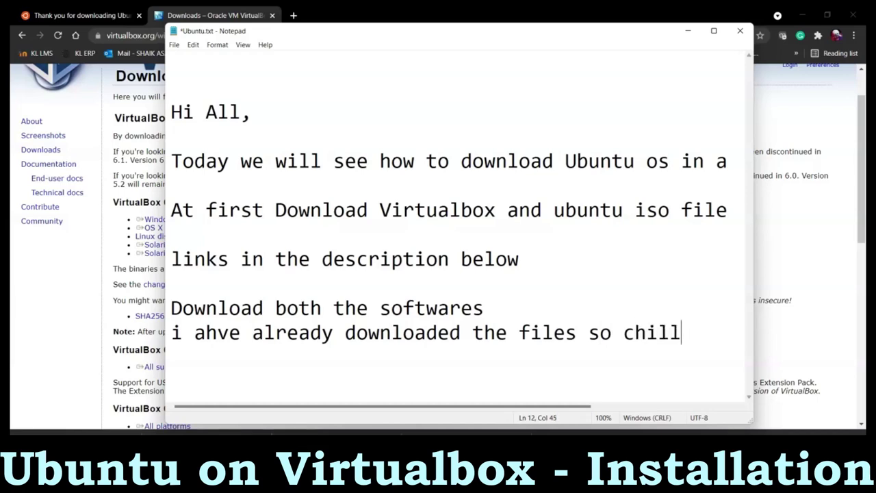
Add a long run of blank lines below the last sentence and place the cursor on line 15.
key("Return")
key("Return")
key("Return")
key("Return")
key("Return")
key("Return")
key("Return")
key("Return")
key("Return")
key("Return")
key("Return")
key("Return")
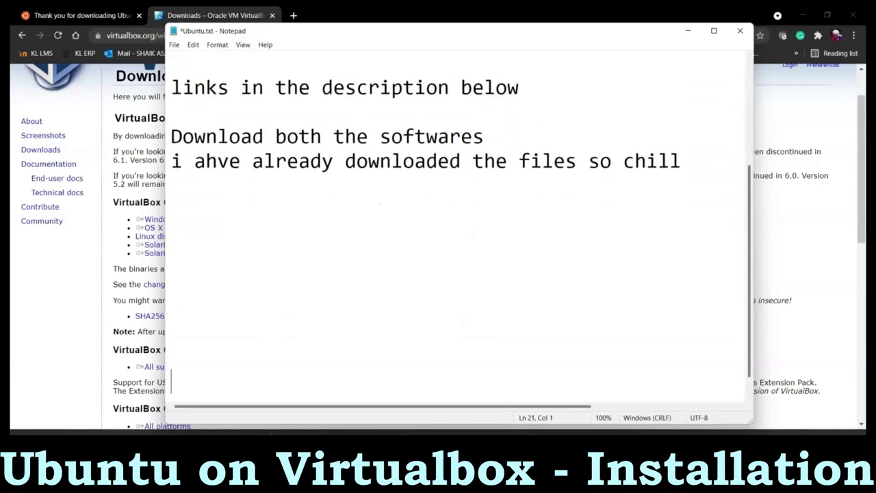
key("Return")
key("Return")
key("Up")
key("Up")
key("Up")
key("Up")
key("Up")
key("Up")
key("Up")
key("Up")
key("Up")
key("Up")
key("Up")
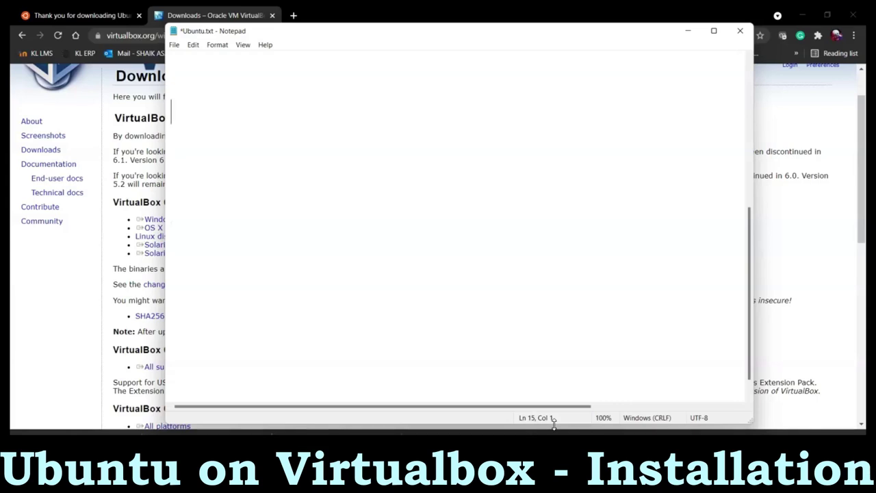
Write "Now you can install different softwere versions as per ur OS" on line 15, followed by blank lines down to line 19.
type("Now y")
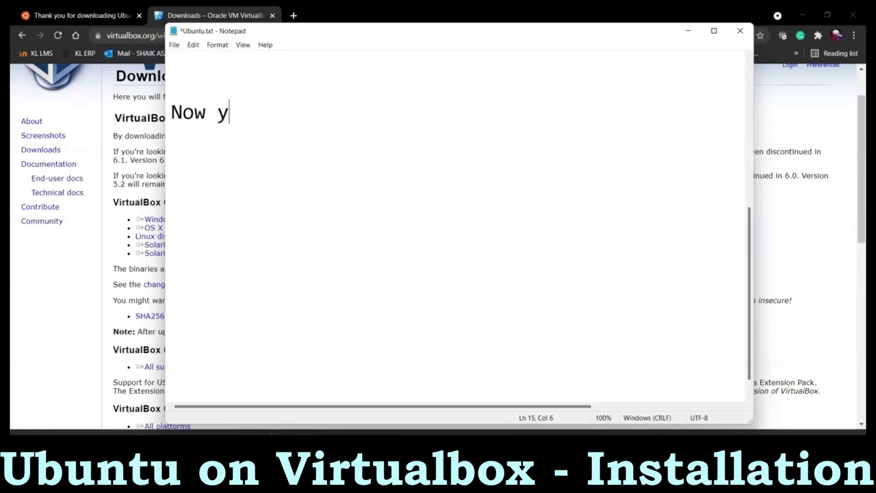
type("ou can install dif")
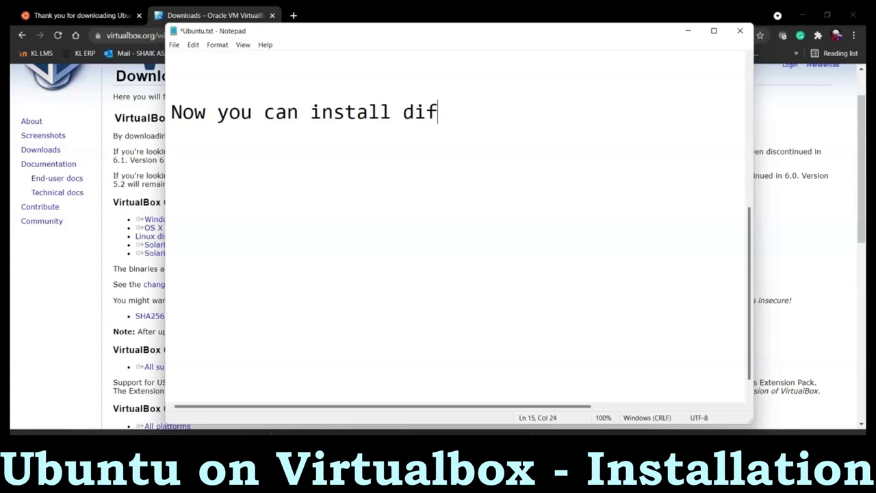
key("BackSpace")
type("fferen")
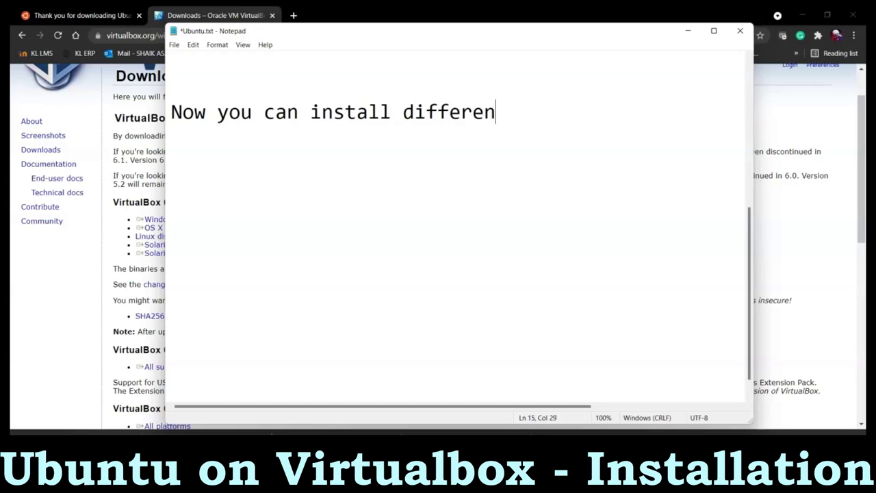
type("t sof")
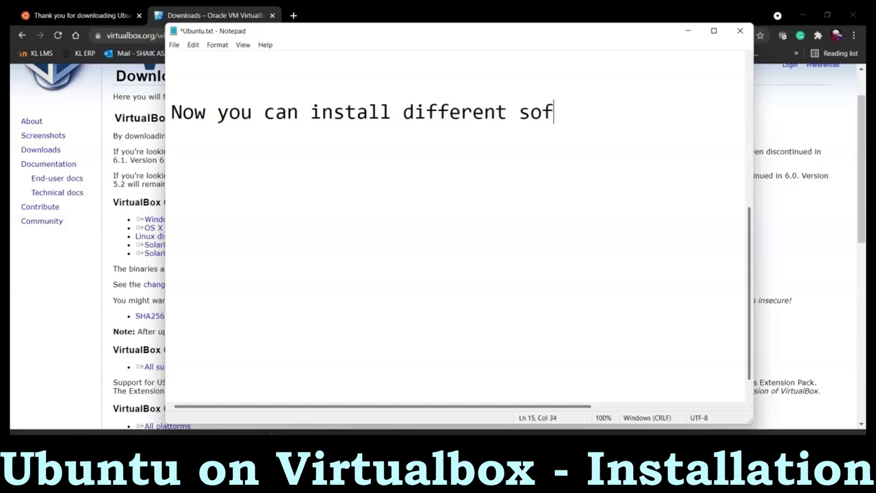
type("twere vers")
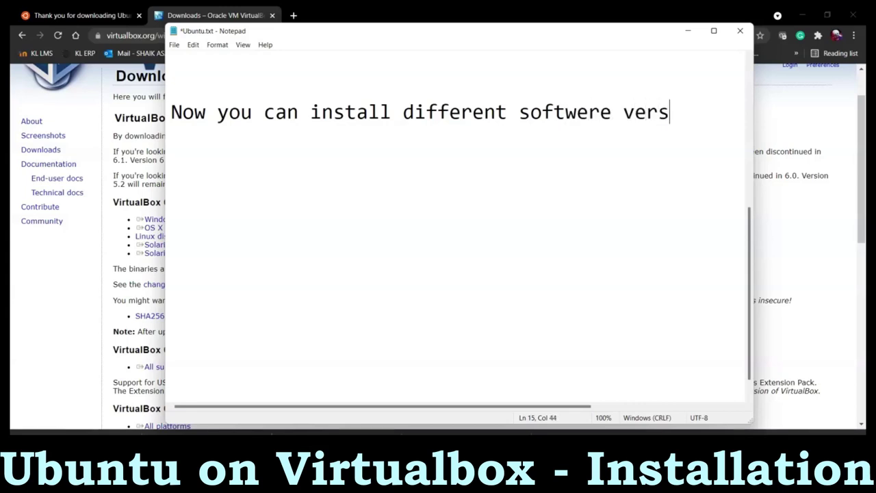
type("ions as p")
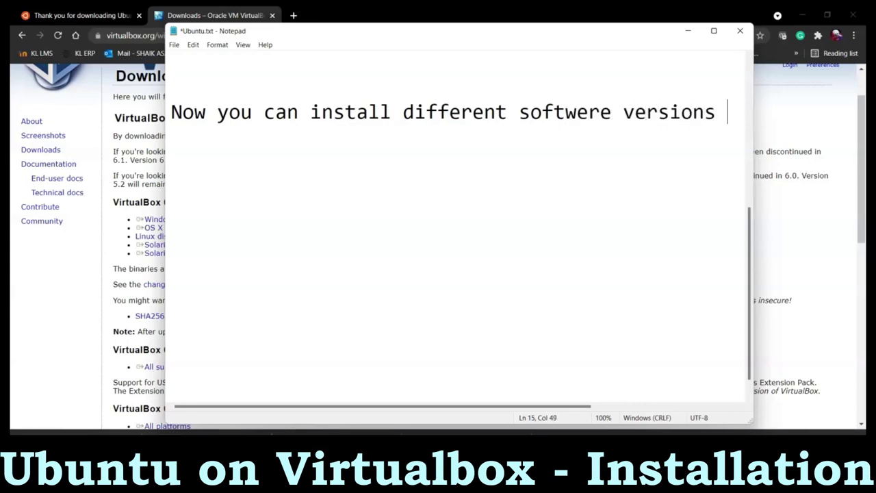
type("u")
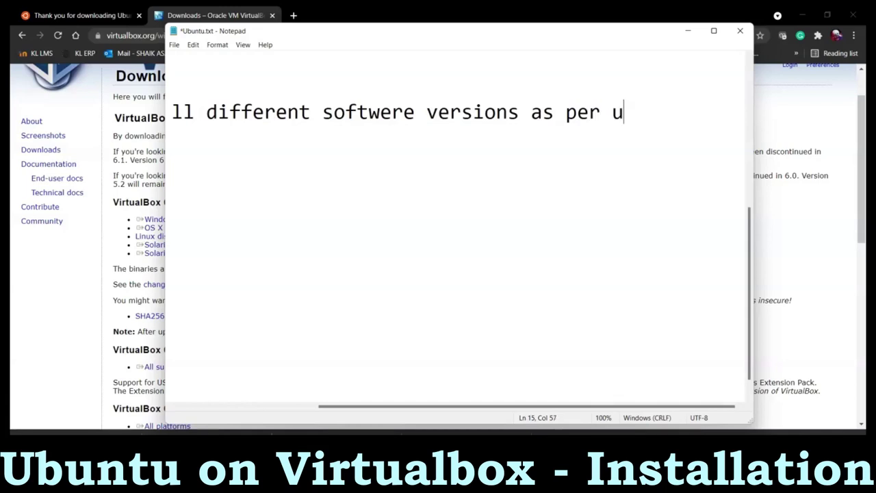
type("r OS")
key("Return")
key("Return")
key("Return")
key("Return")
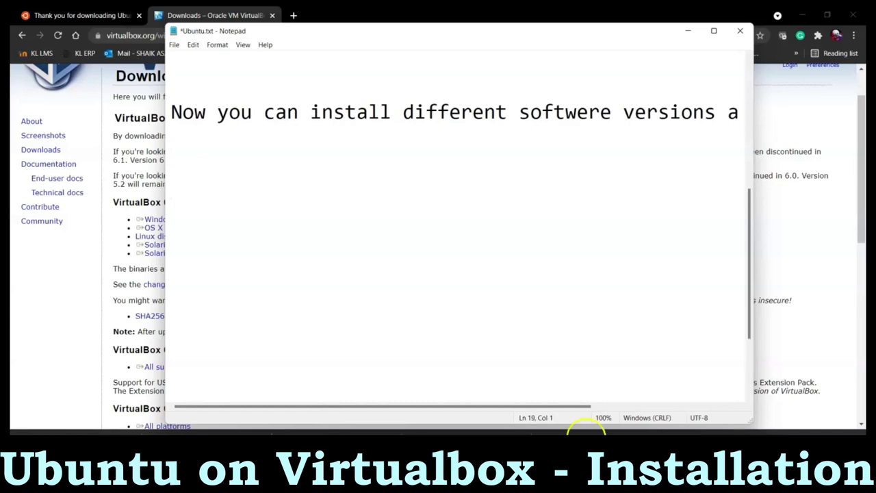
Switch to the browser and highlight the list of VirtualBox 6.1.26 platform packages on the downloads page.
left_click(84, 288)
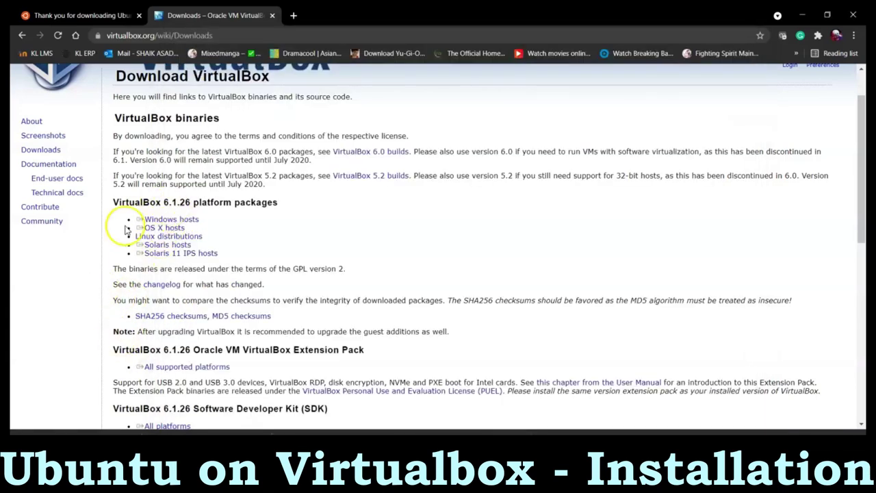
left_click_drag(133, 219, 241, 255)
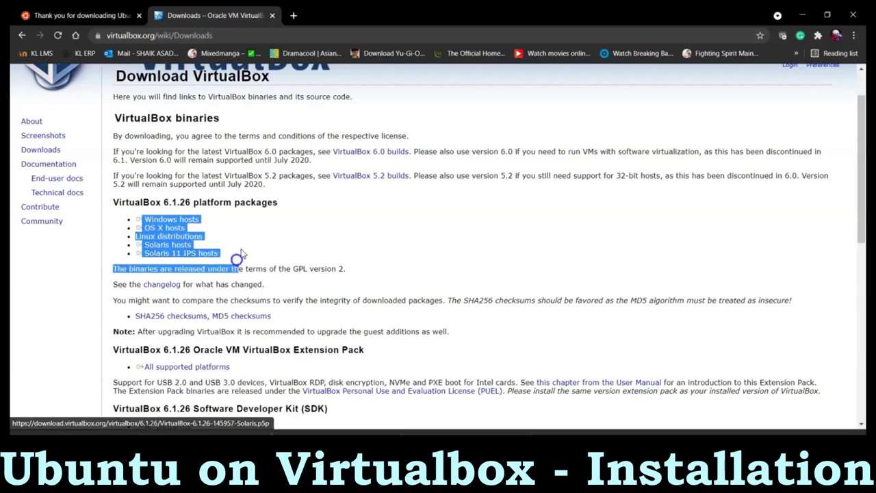
left_click(241, 238)
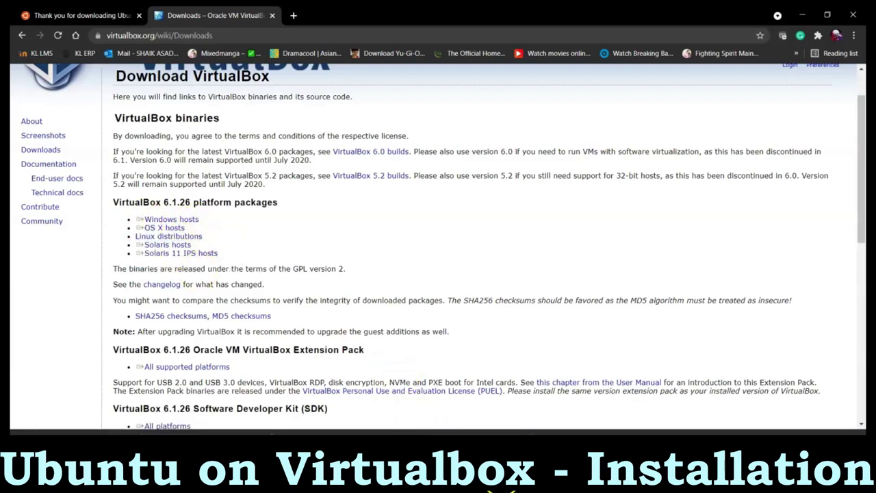
Switch back to Notepad and write "now" on line 19 of the note.
key("alt+Tab")
type("now")
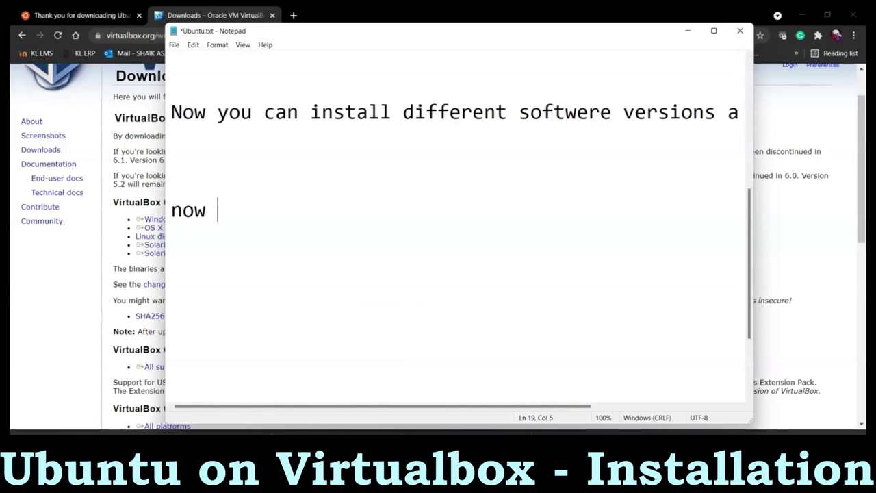
Close the browser and open the Ubuntu folder on the desktop.
left_click(688, 31)
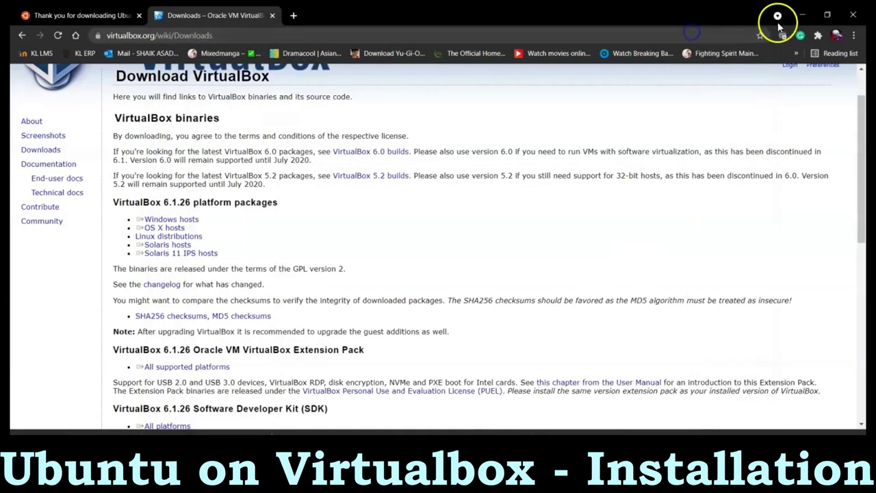
left_click(852, 14)
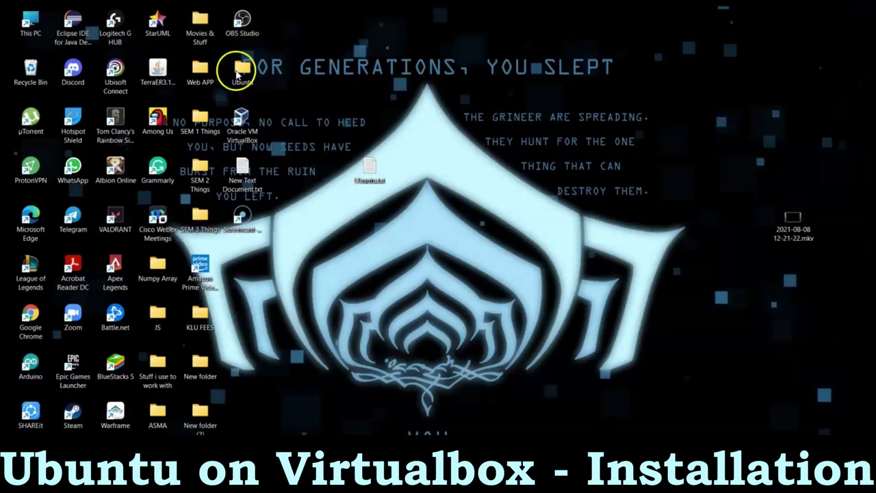
double_click(243, 72)
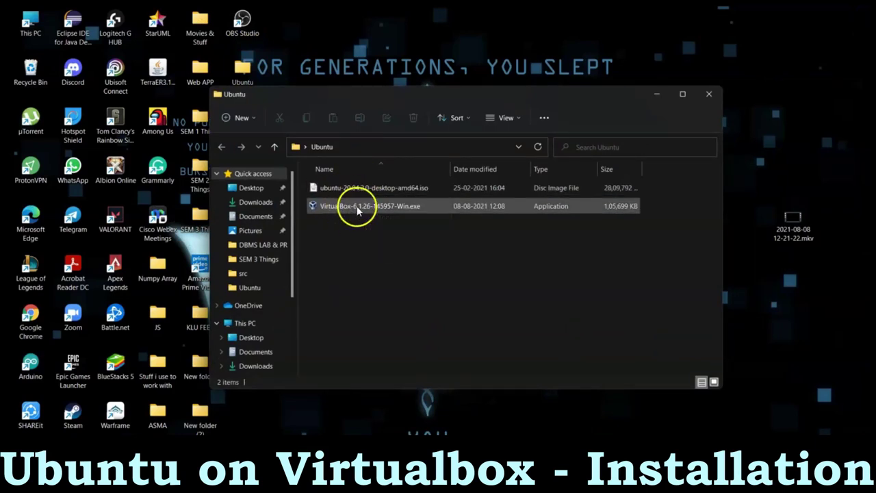
Switch back to Notepad and complete line 19 as "now go ahead and install the Virtual box and dont touch the iso file", followed by blank lines.
key("alt+Tab")
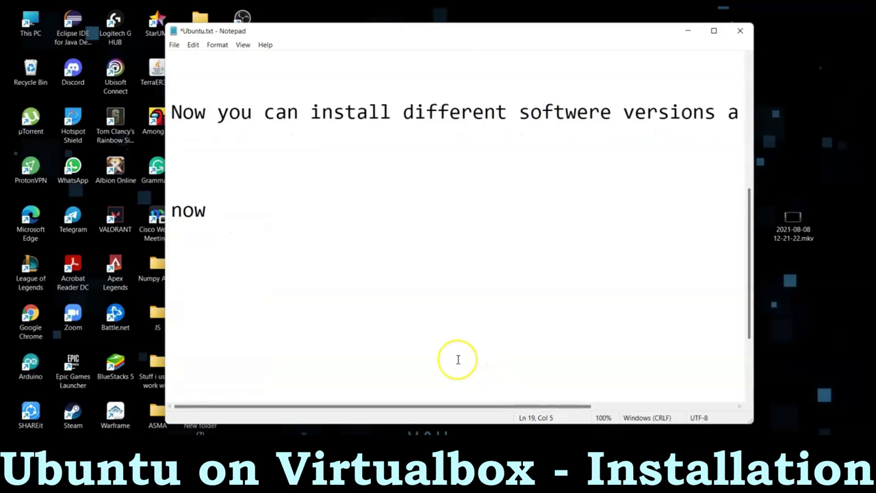
type("go ")
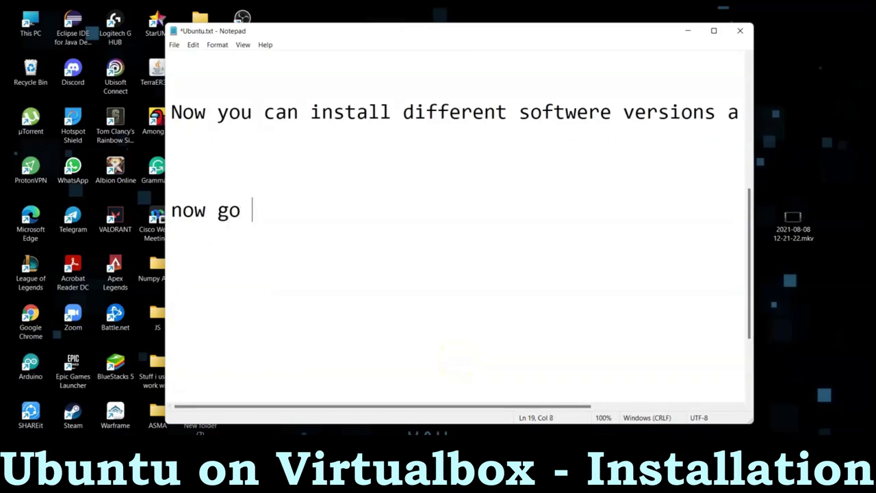
type("ahe")
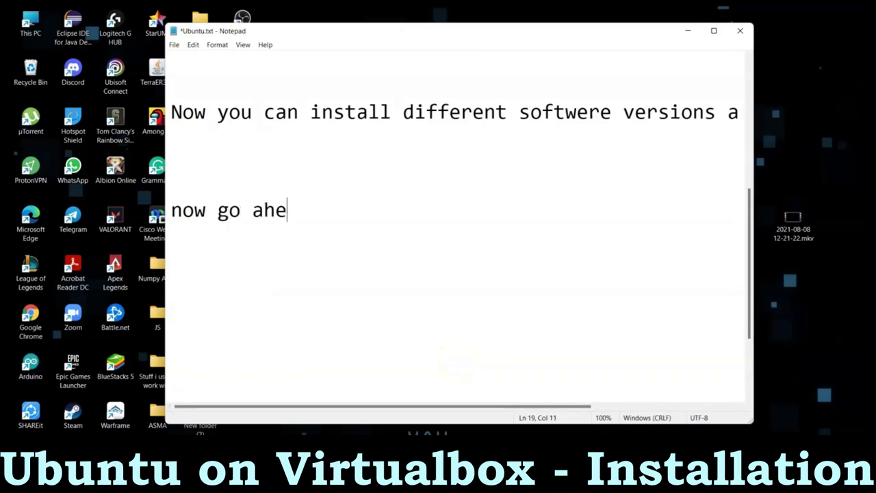
type("ad and insta")
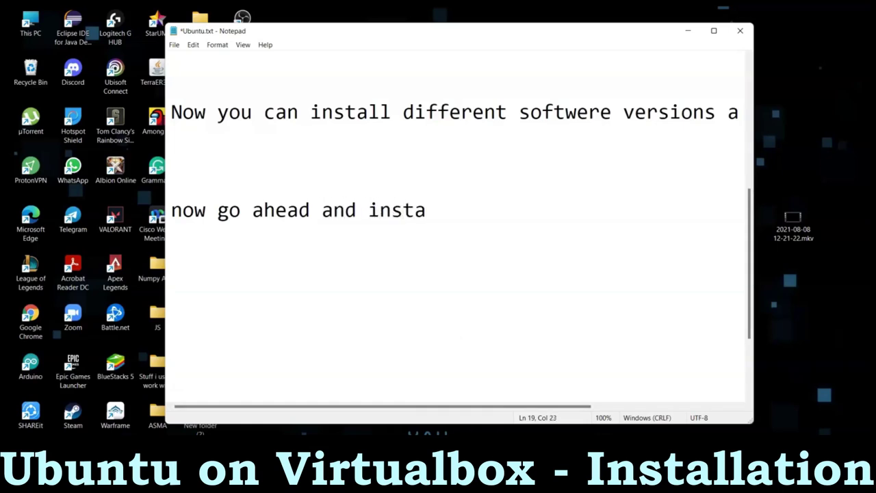
type("ll the Vir")
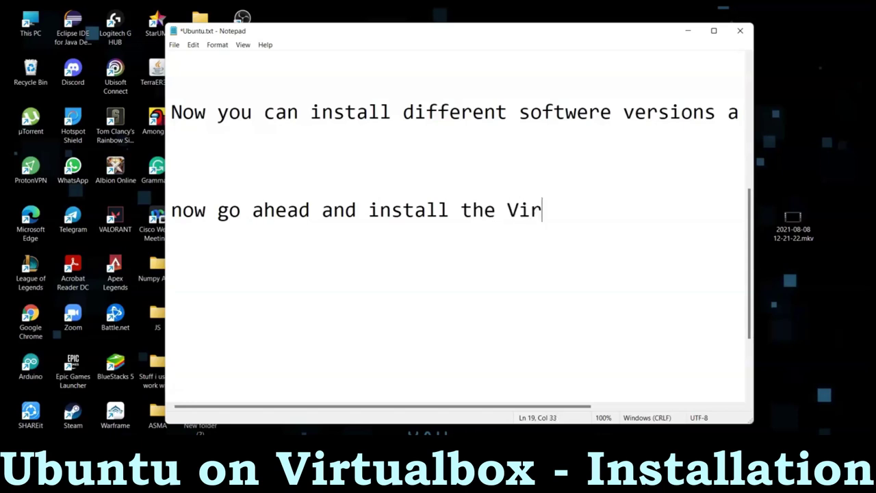
type("tual b")
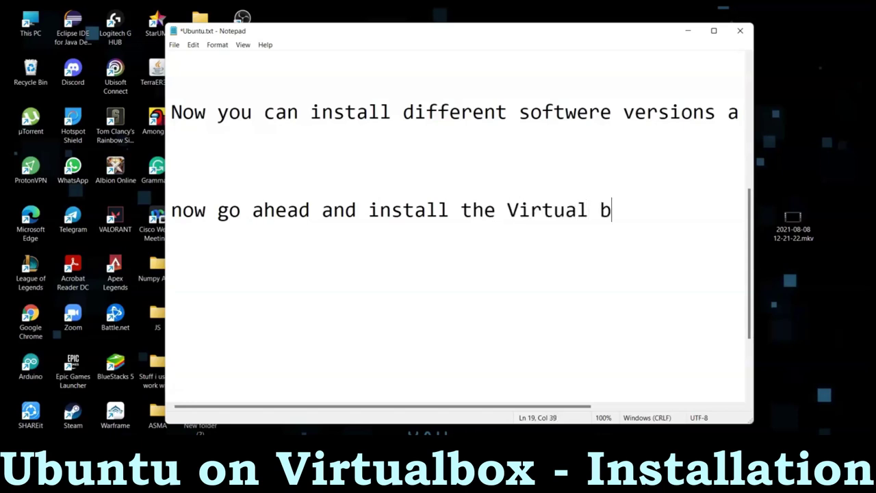
type("ox and dont ")
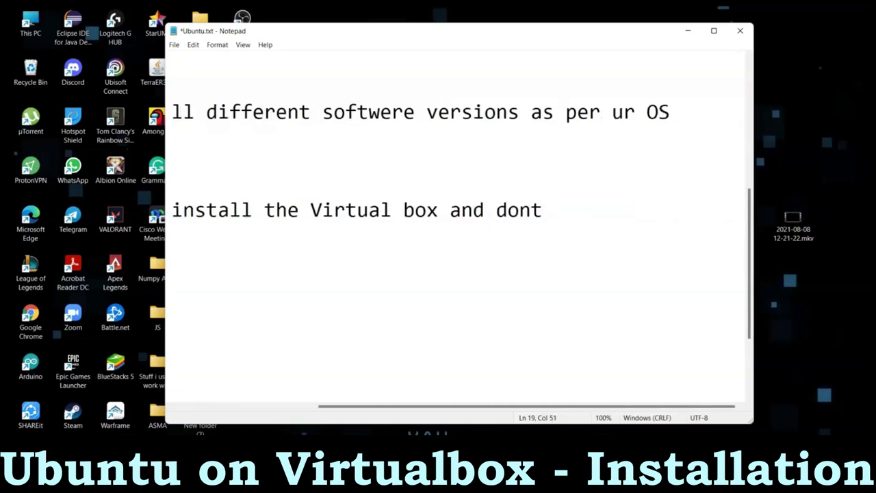
type("touch")
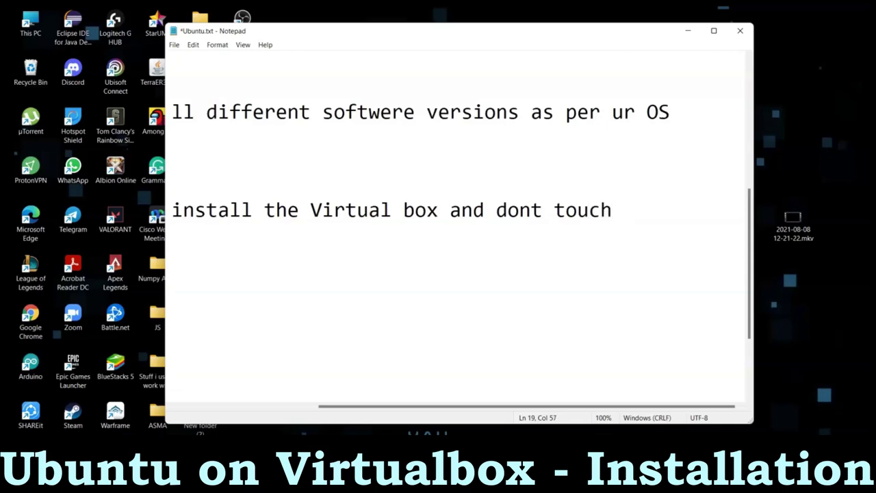
type(" the iso")
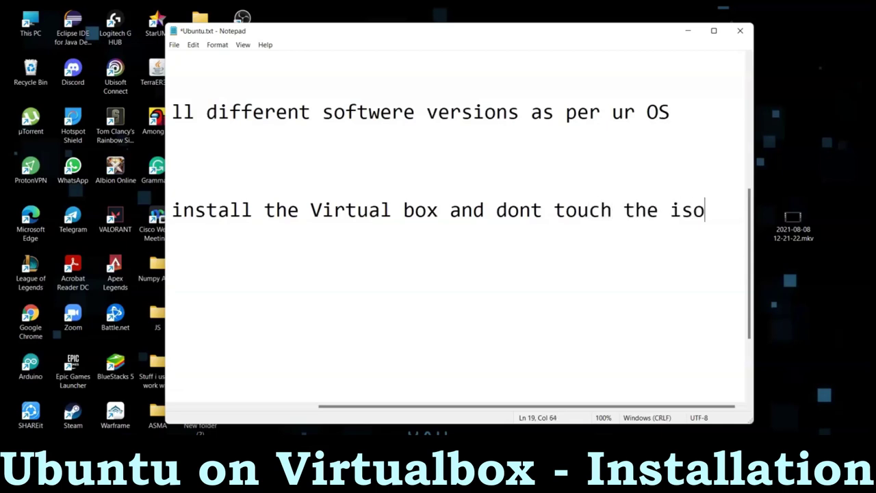
type(" file")
key("Return")
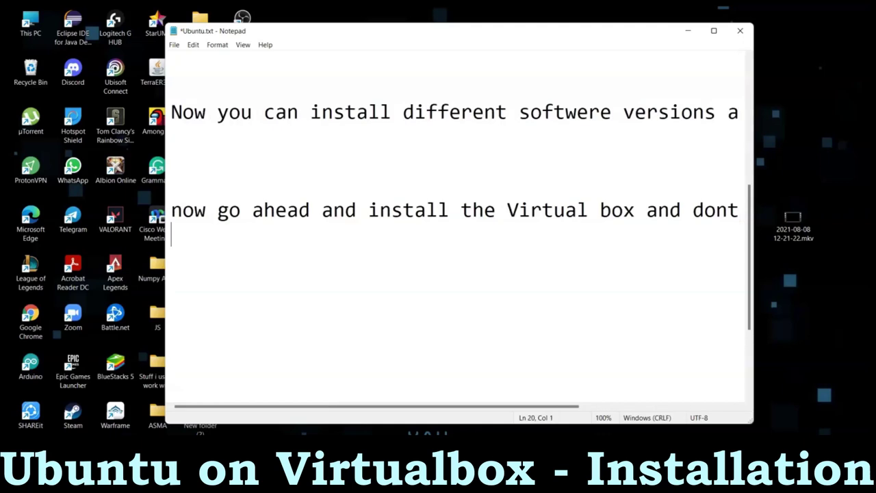
key("Return")
key("Return")
key("Return")
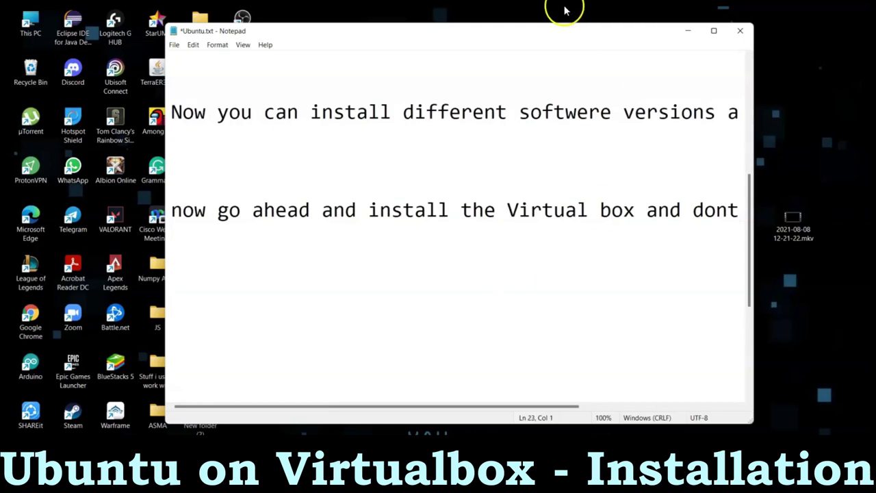
Minimize Notepad and launch the installer VirtualBox-6.1.26-145957-Win.exe from the Ubuntu folder.
left_click(686, 32)
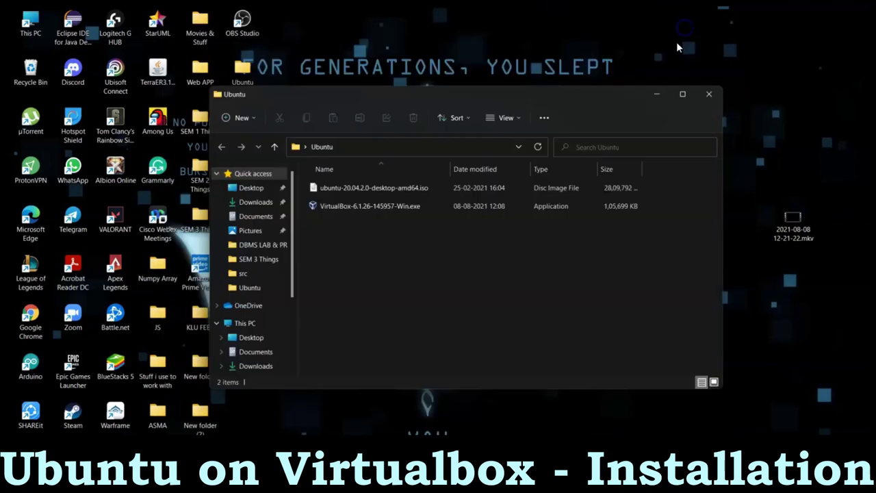
double_click(387, 205)
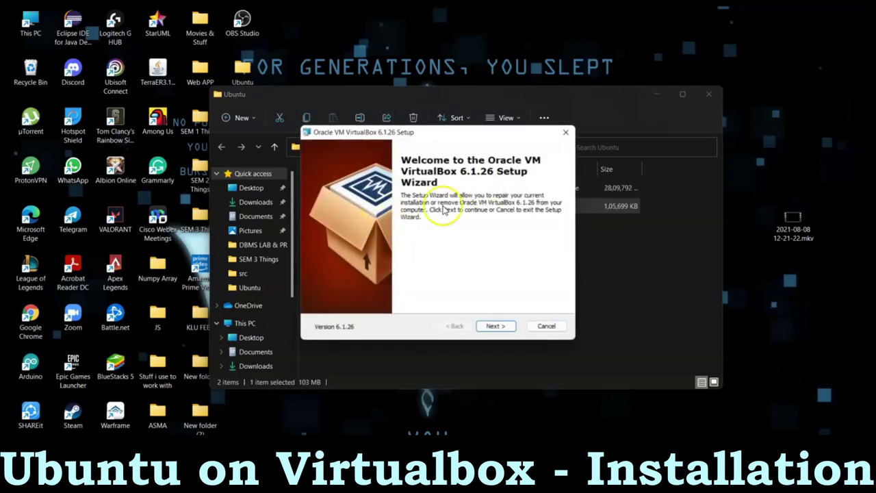
Continue past the setup's welcome page and write "this is coming cause i already have the virtual box sop chill:))" on line 23 in Notepad.
left_click(495, 327)
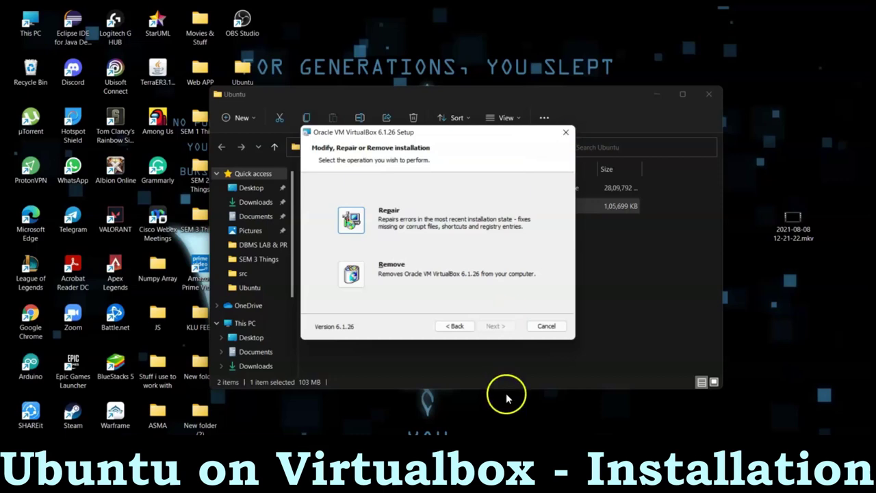
key("alt+Tab")
type("this is ci")
key("BackSpace")
type("oming ")
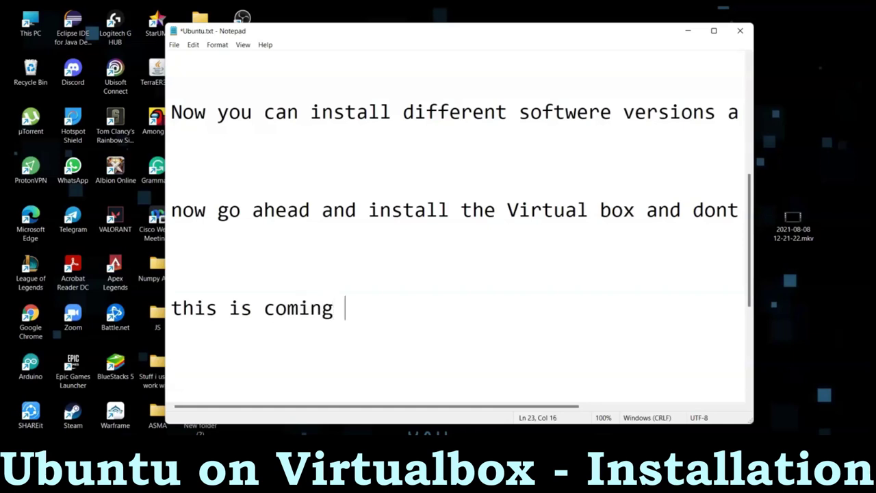
type("cause i al")
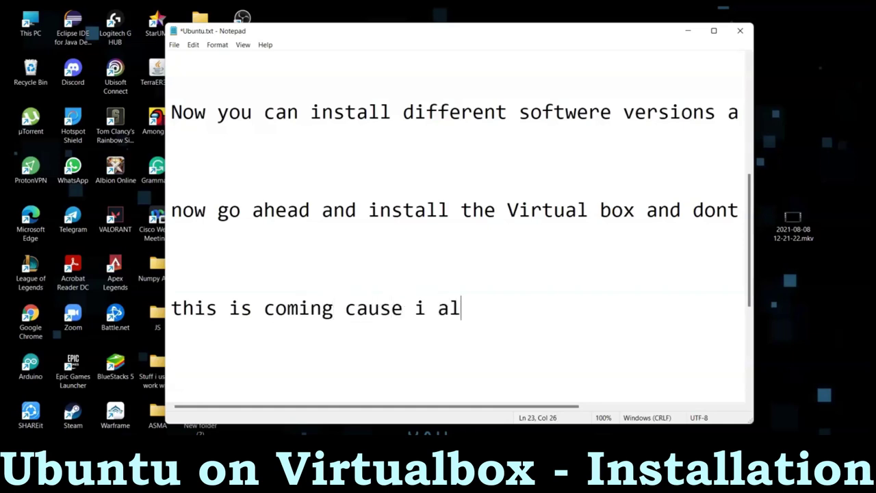
type("ready h")
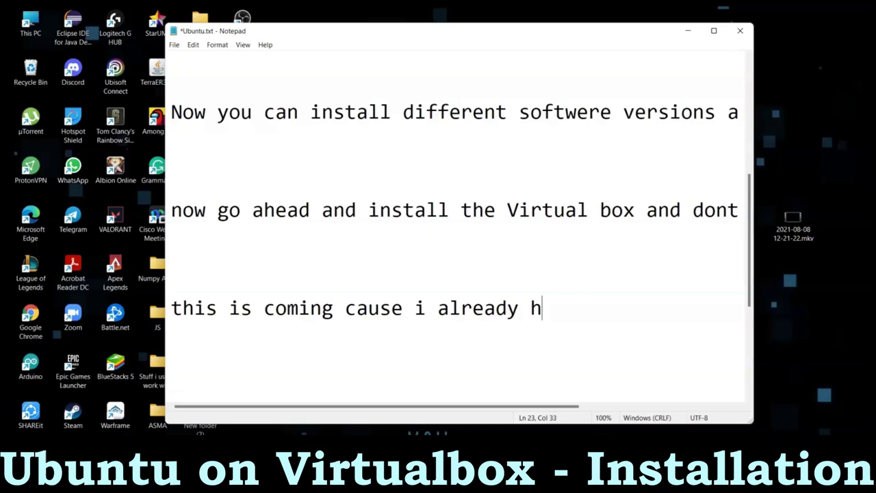
type("avre the vir")
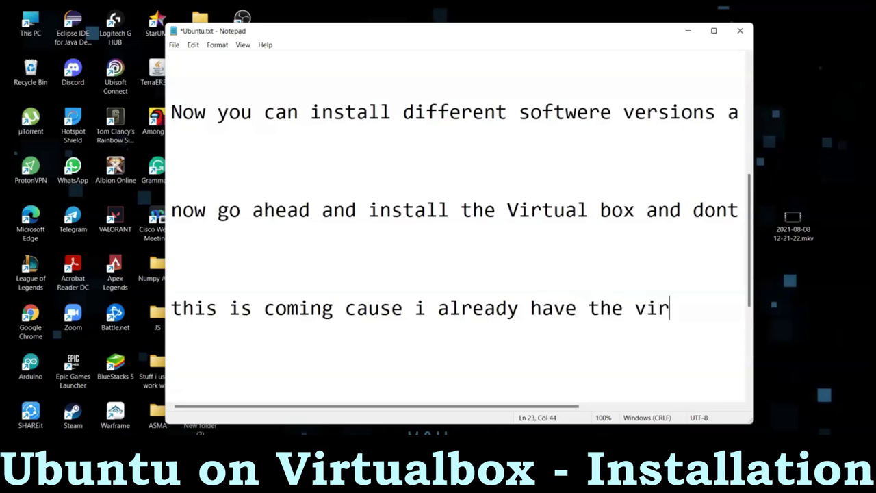
type("tual box")
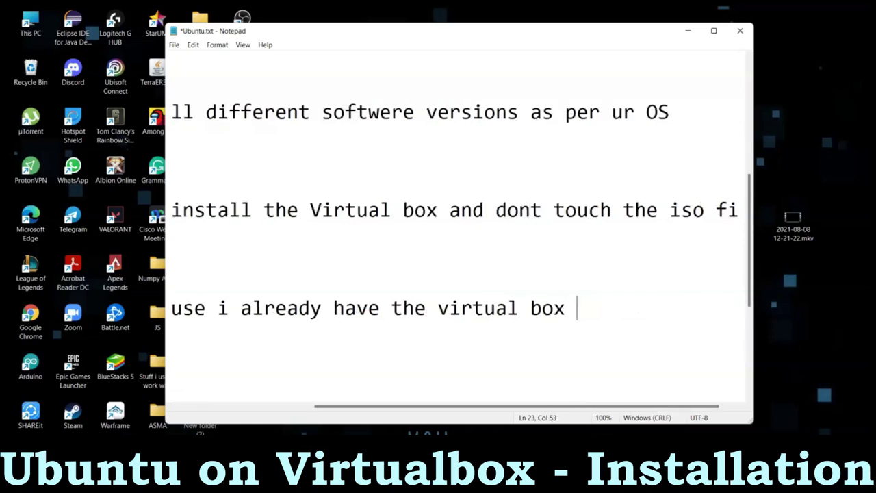
type(" sop chill")
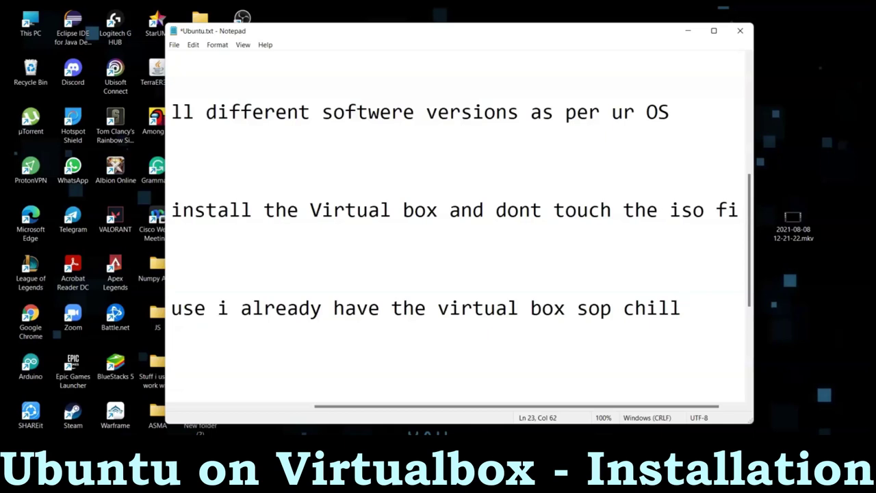
type(":))")
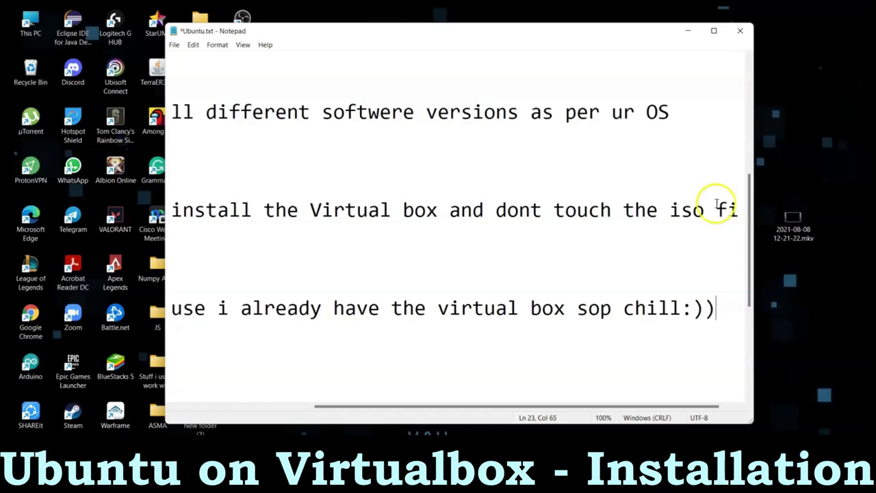
Minimize Notepad, cancel the VirtualBox setup and exit its wizard.
left_click(688, 30)
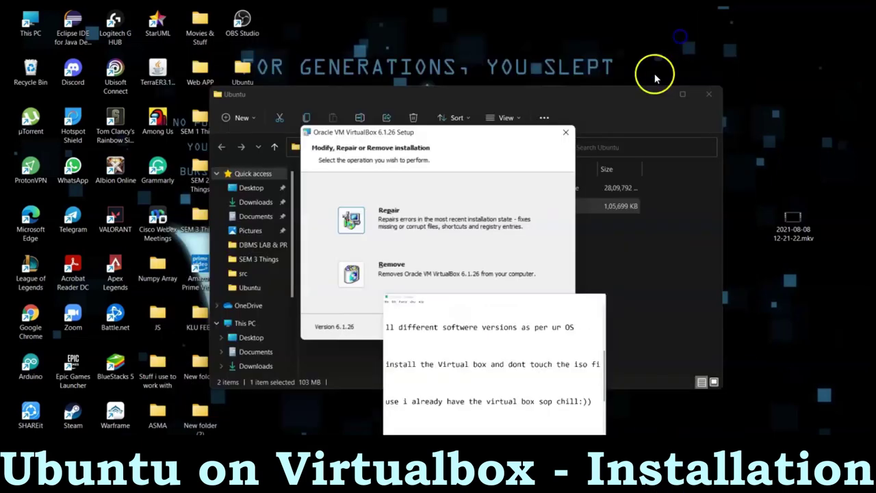
left_click(566, 132)
left_click(417, 261)
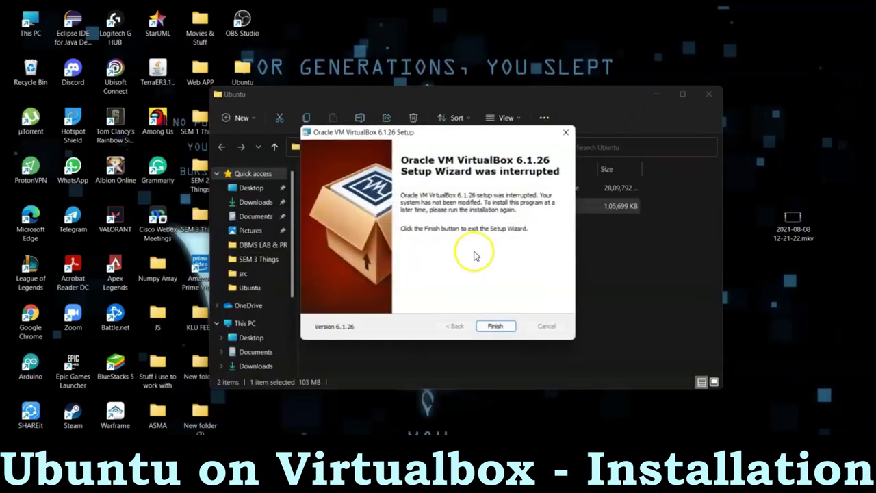
left_click(496, 326)
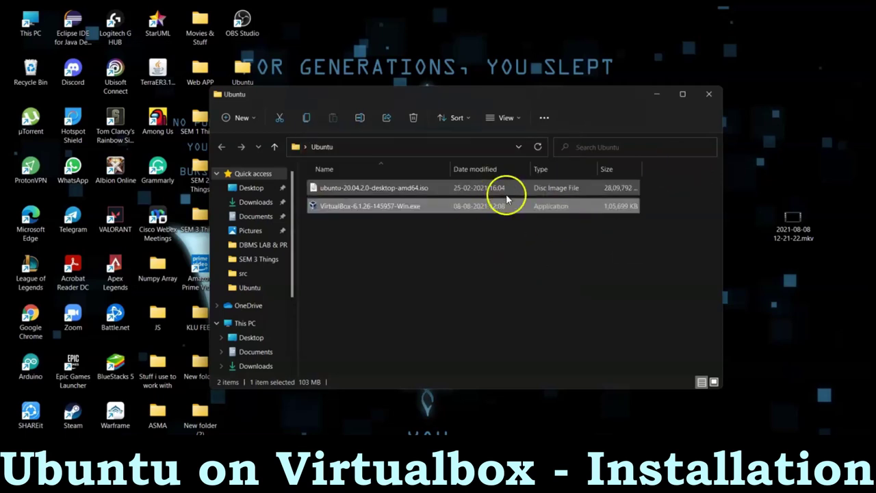
Close the Ubuntu folder and open Oracle VM VirtualBox from the desktop.
left_click(705, 96)
double_click(241, 144)
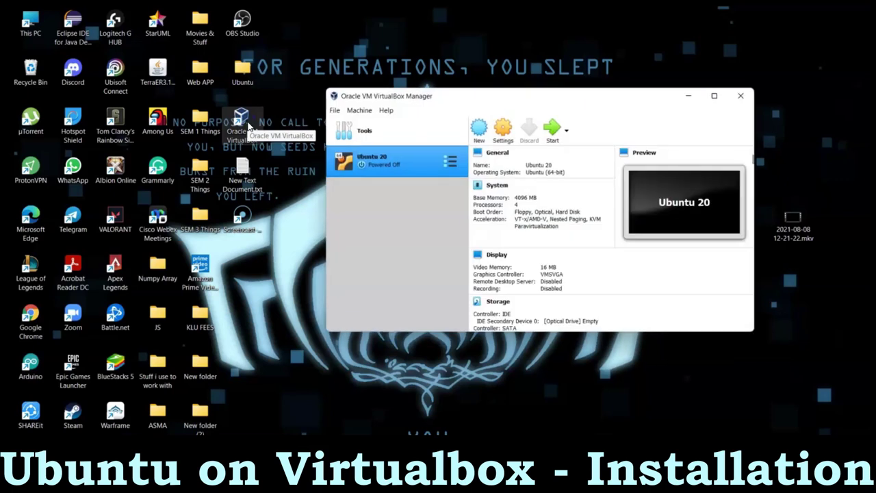
left_click(420, 153)
Switch back to Notepad and add fifteen blank lines from line 26 of the note.
left_click(456, 327)
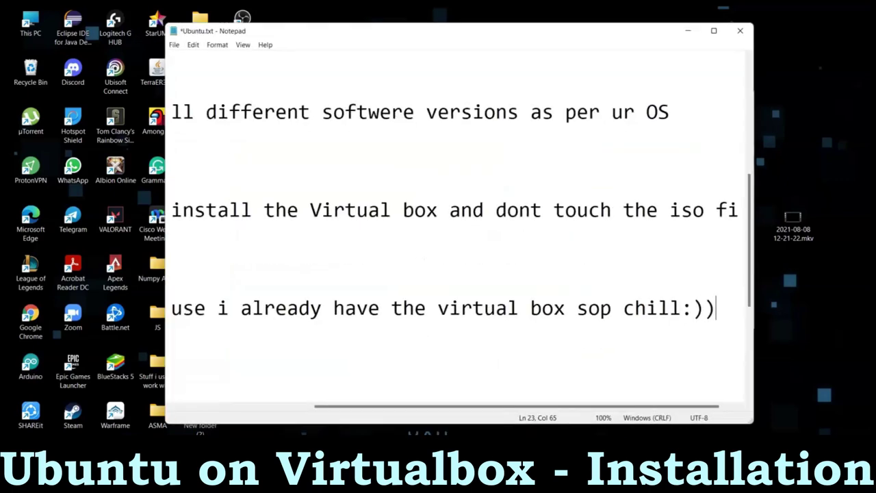
left_click(527, 406)
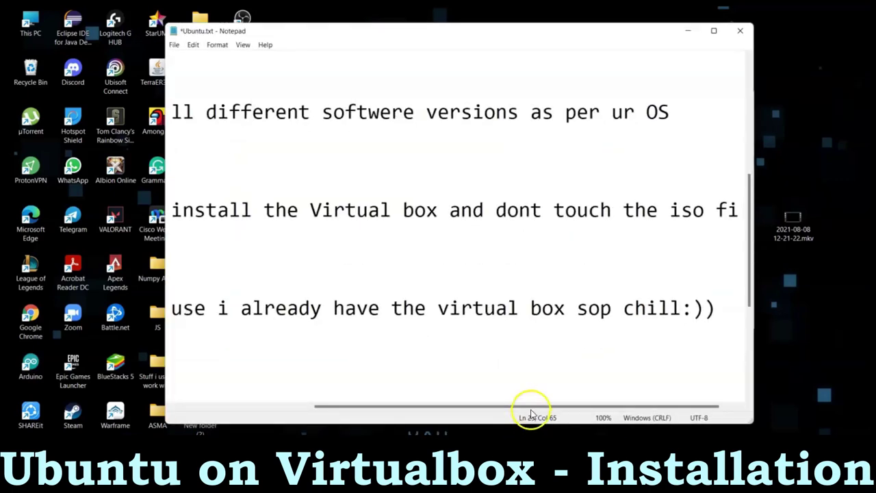
left_click(541, 374)
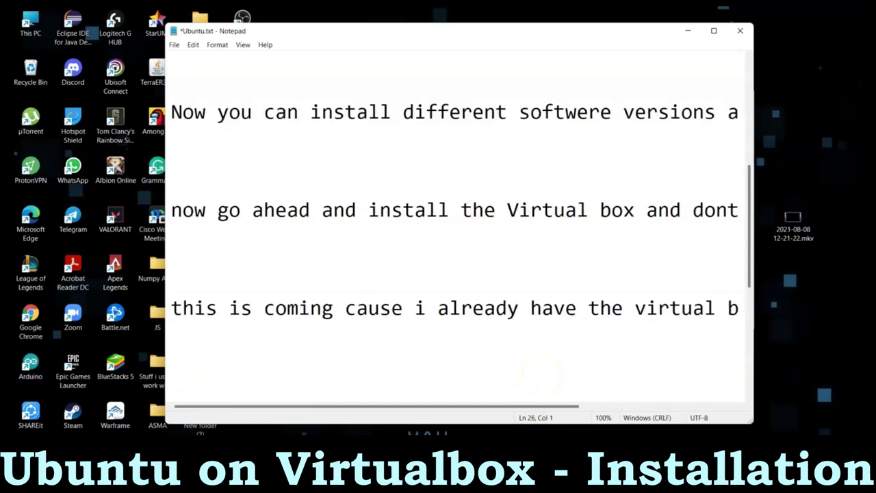
key("Return")
key("Return")
key("Return")
key("Return")
key("Return")
key("Return")
key("Return")
key("Return")
key("Return")
key("Return")
key("Return")
key("Return")
key("Return")
key("Return")
key("Return")
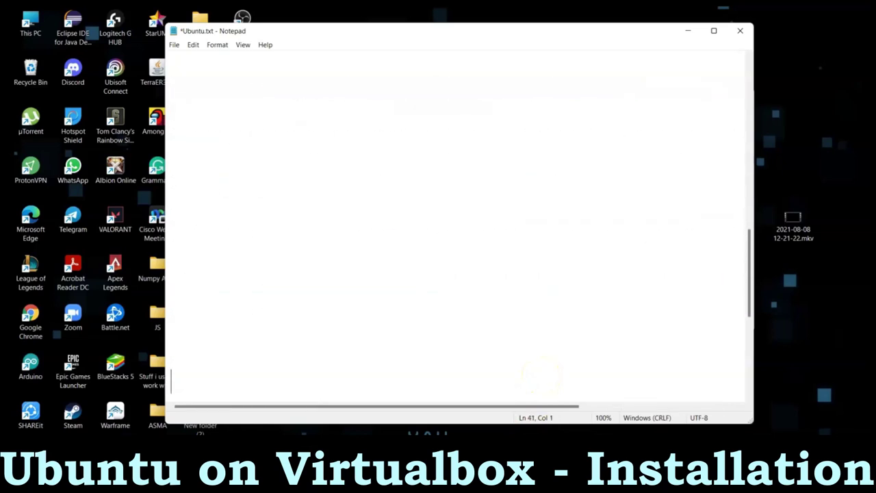
Write "Now after the installation" on line 27 and "open the Virtualbox" on line 28, followed by blank lines.
key("Up")
key("Up")
key("Up")
key("Up")
key("Up")
key("Up")
key("Up")
key("Up")
key("Up")
key("Up")
key("Up")
key("Up")
key("Up")
key("Up")
type("Now a")
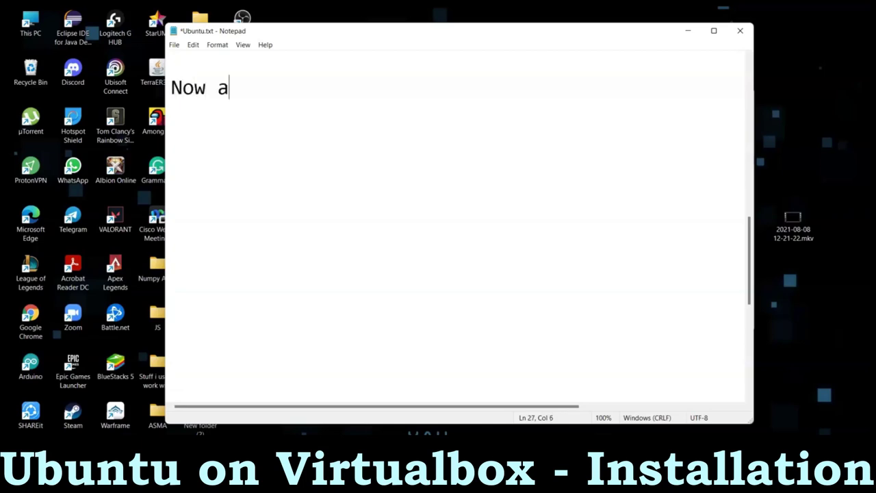
type("fter the installation")
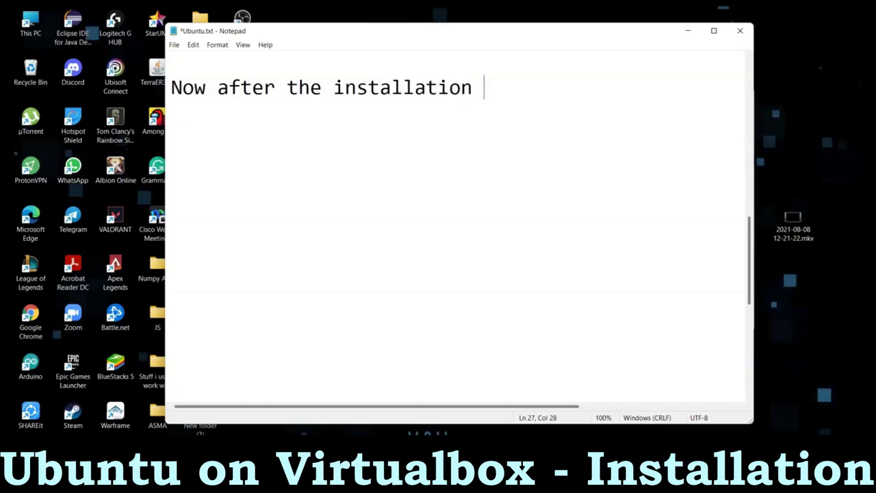
key("Return")
type("open the ")
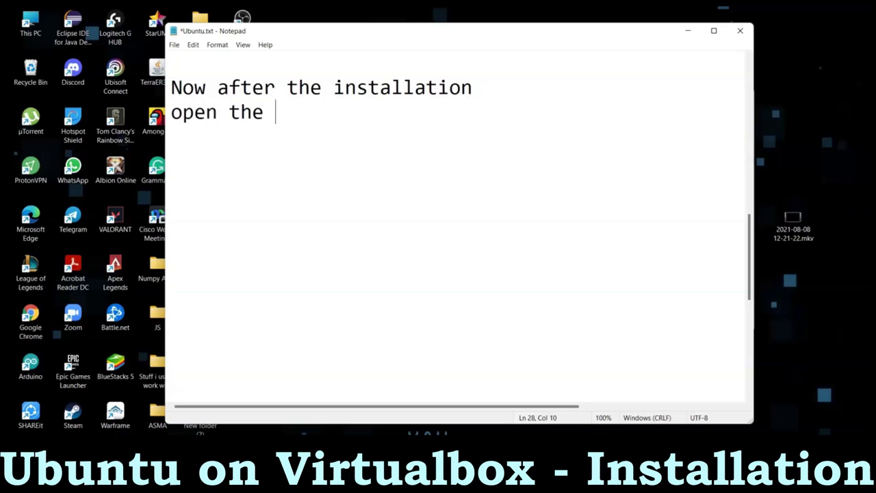
type("Virta")
key("BackSpace")
type("ual")
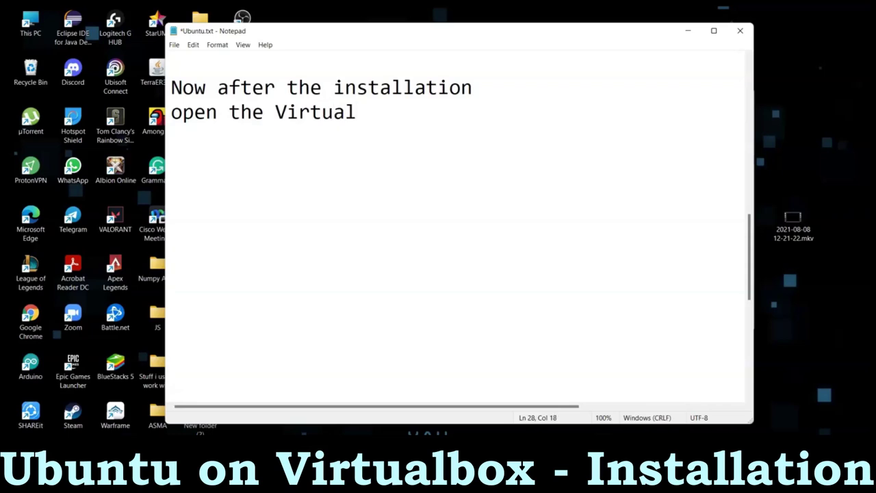
key("BackSpace")
type("box")
key("Return")
key("Return")
key("Return")
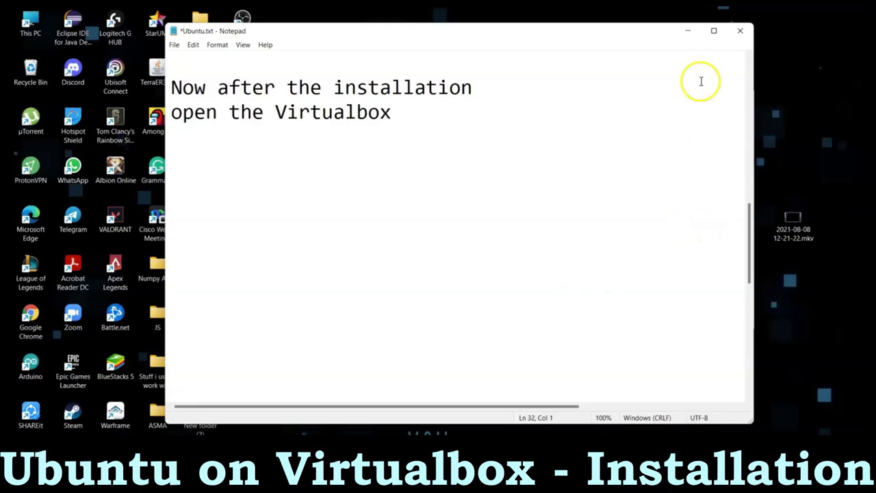
Write "Now do the steps i do from here, see carefully" on line 32 of the note and "waht i do from here" on line 33.
left_click(687, 31)
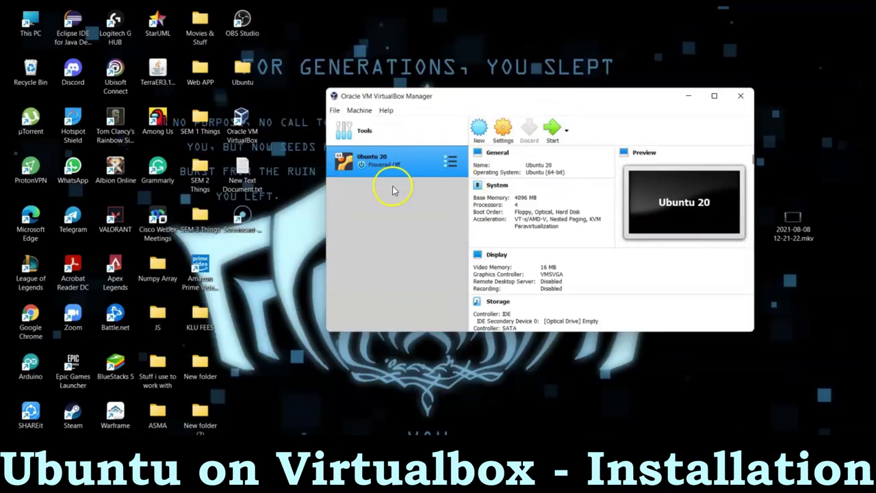
left_click(527, 490)
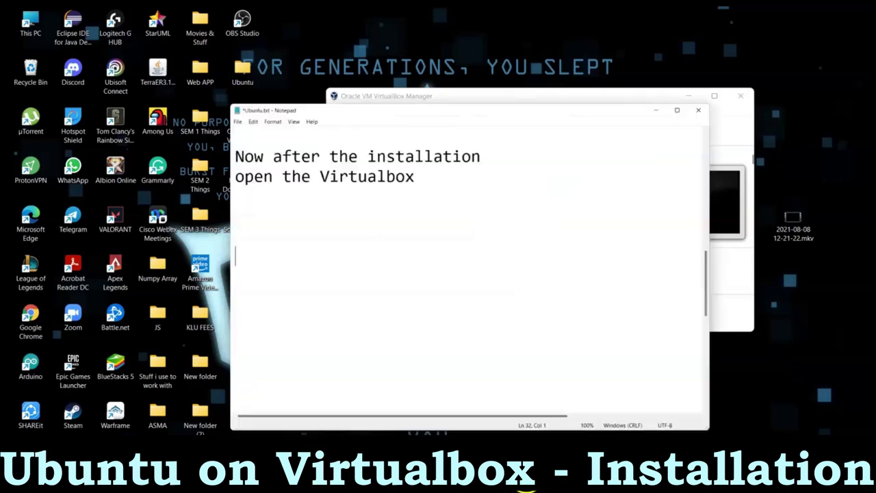
type("Now")
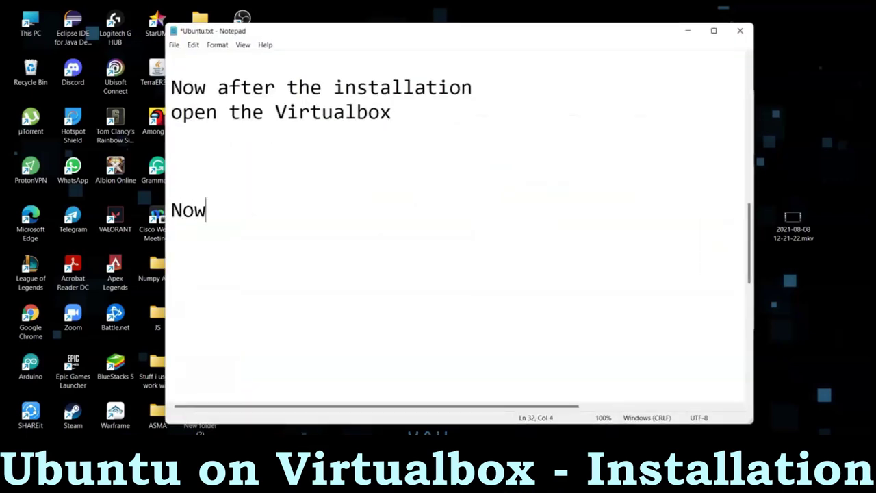
type(" do the s")
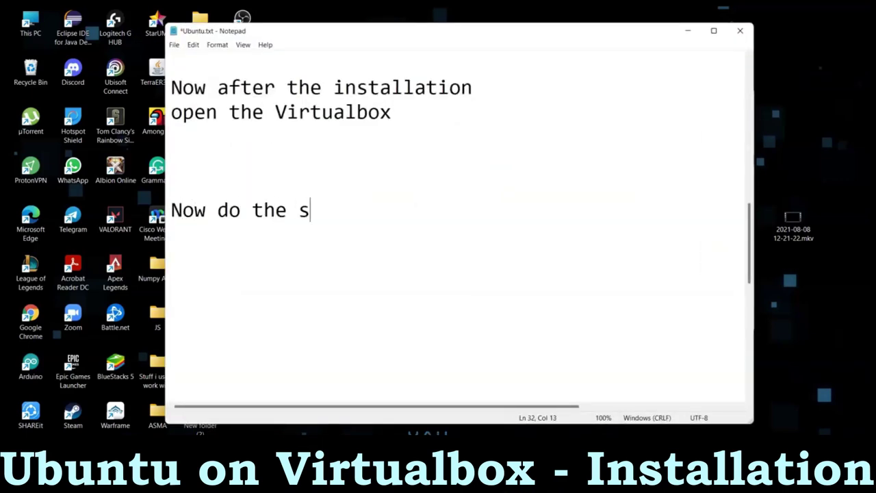
type("teps i do from j")
key("BackSpace")
type("here see")
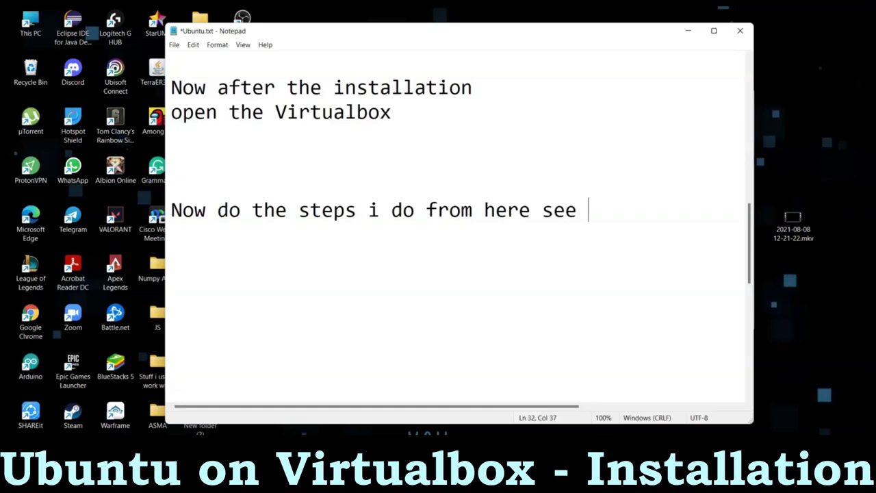
type(" care")
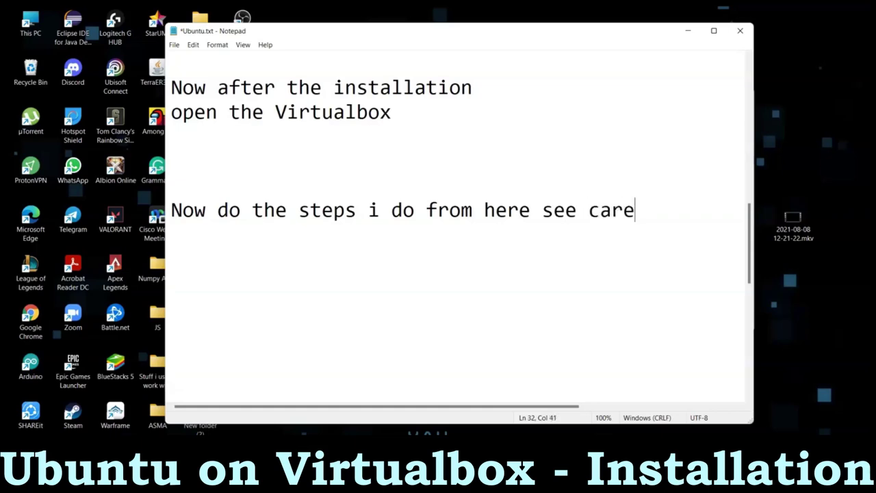
type("fully")
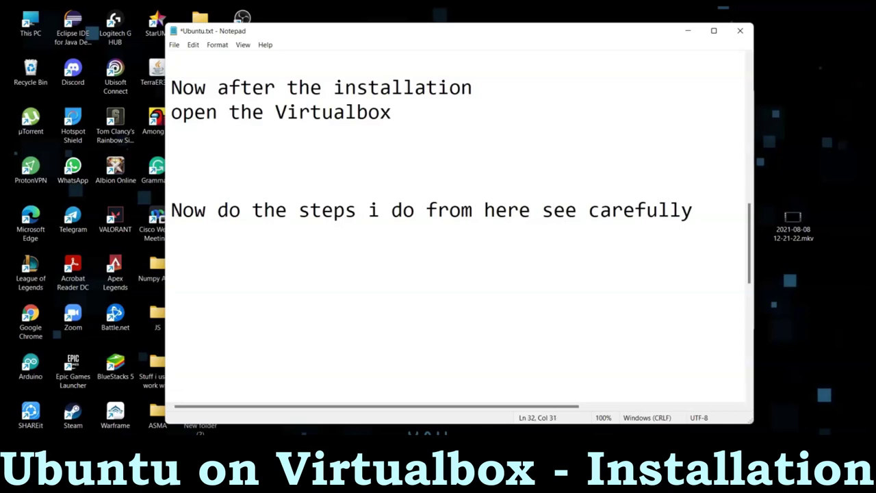
type(",")
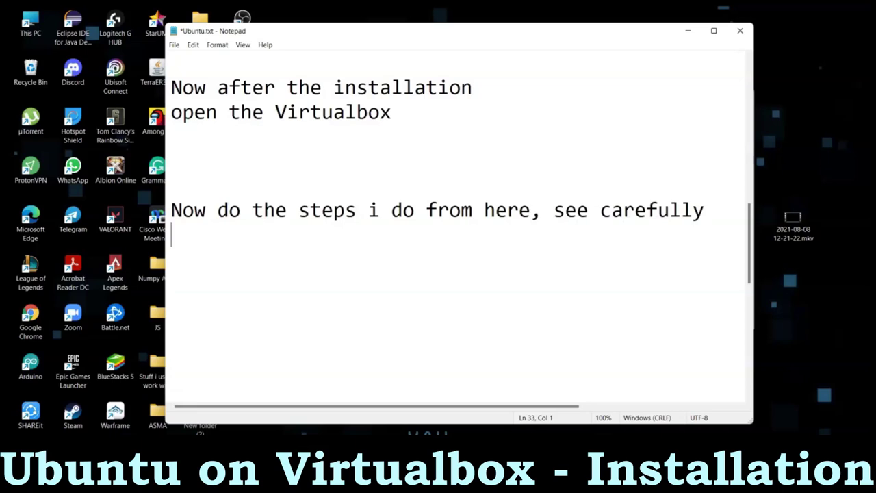
type("waht")
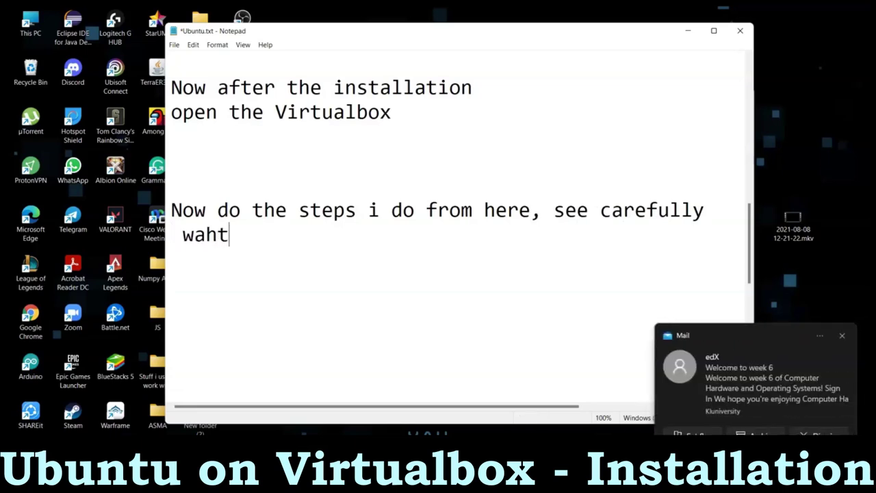
type(" i do from here")
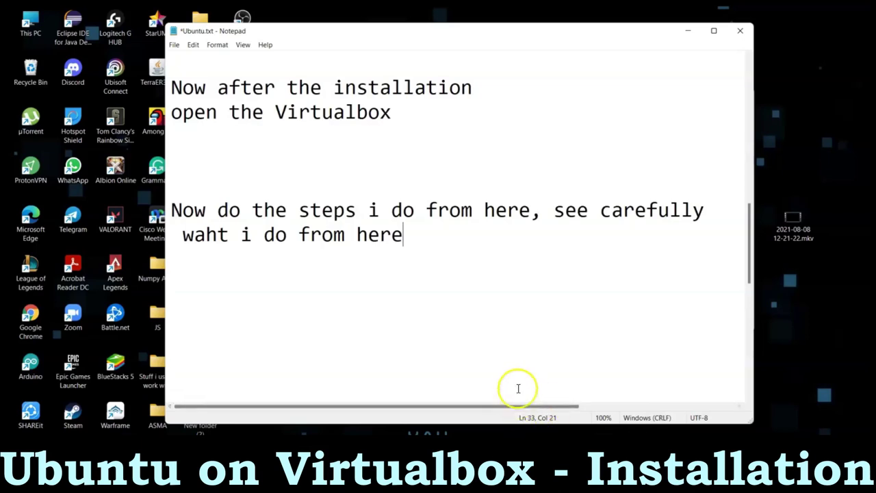
Minimize the note and try to create a new Linux virtual machine named "Ubuntu 20.04" in VirtualBox.
left_click(686, 33)
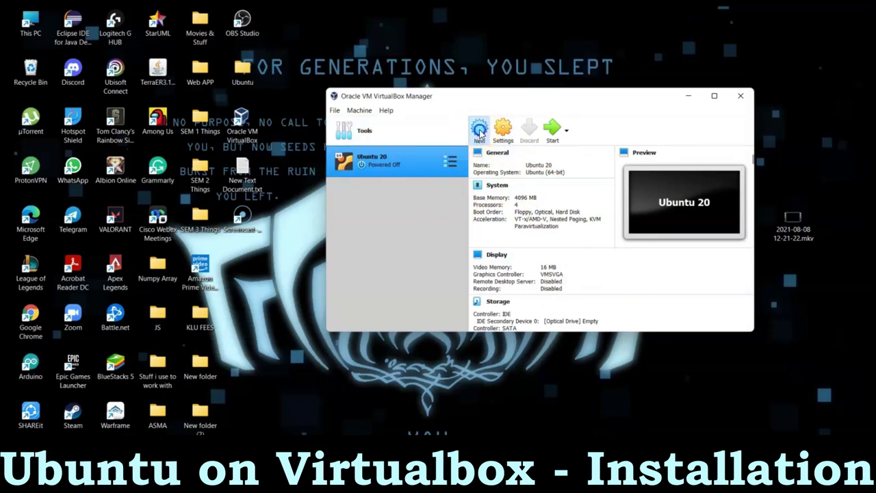
left_click(479, 131)
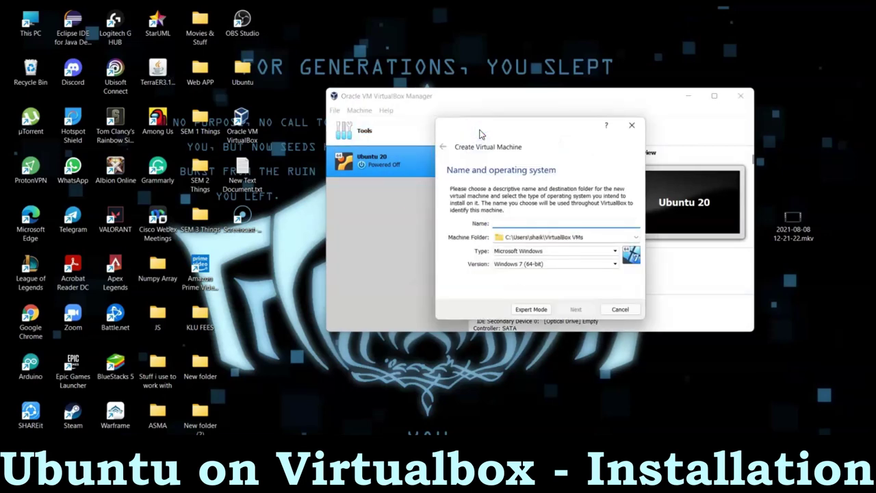
type("Ubuntu 20.04")
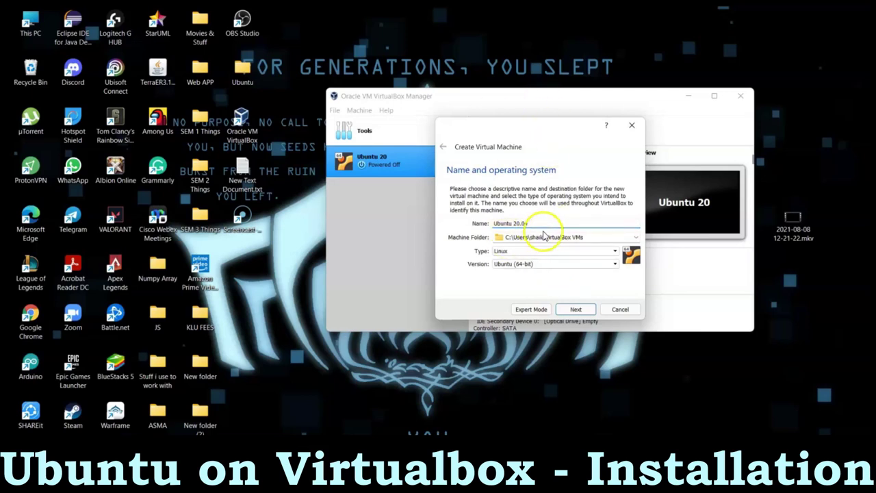
left_click(565, 308)
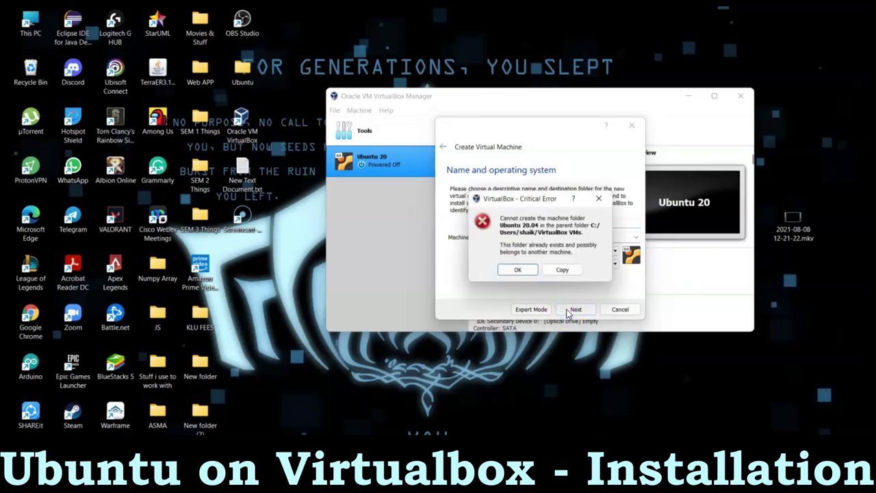
Close the error, rename the new virtual machine "Ubuntu1" and set its memory size to about 4997 MB.
left_click(597, 197)
left_click(548, 222)
key("BackSpace")
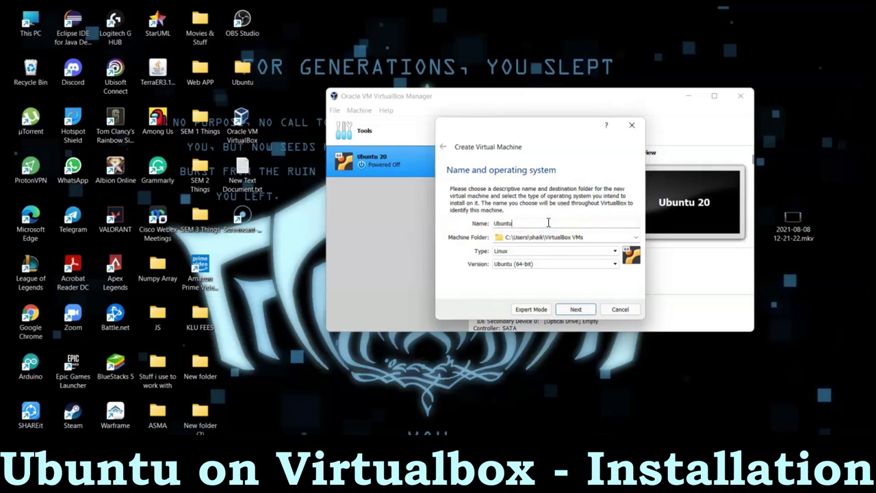
type("1")
left_click(573, 309)
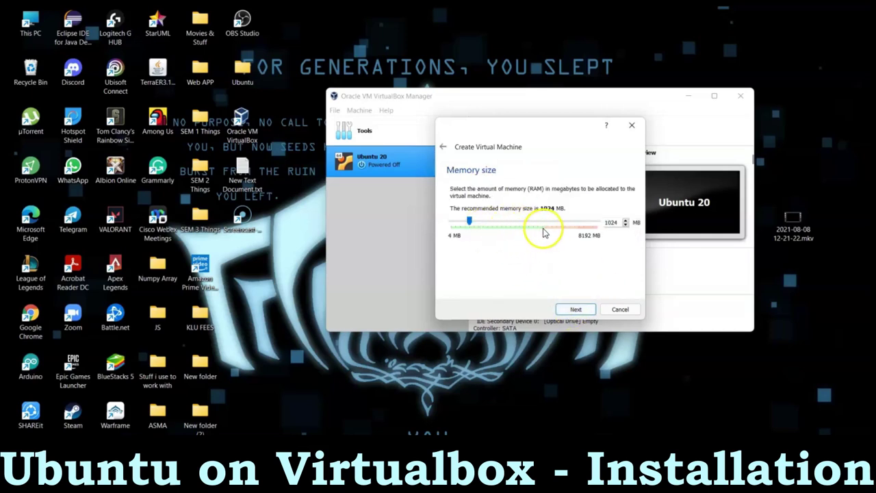
left_click_drag(469, 223, 539, 231)
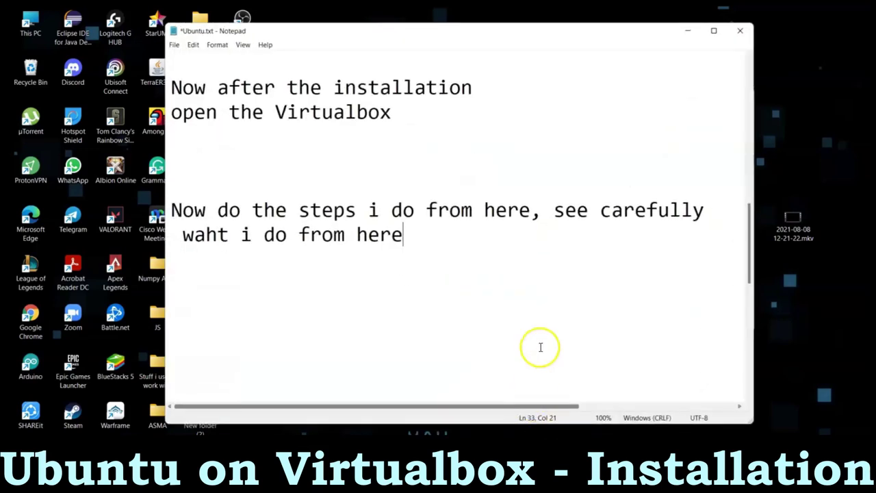
Switch to Notepad and write "Select the amount of ram to allocate to the virtual box" on line 36 of the note.
left_click(540, 347)
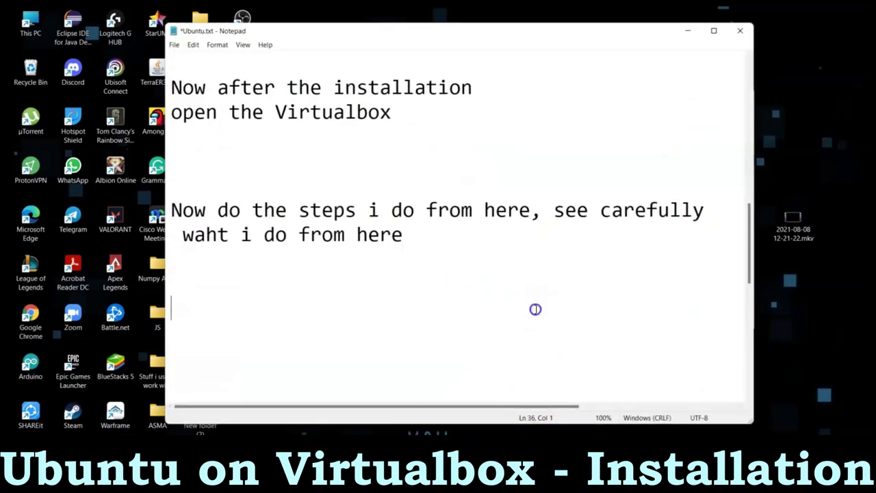
type("Select the amount o")
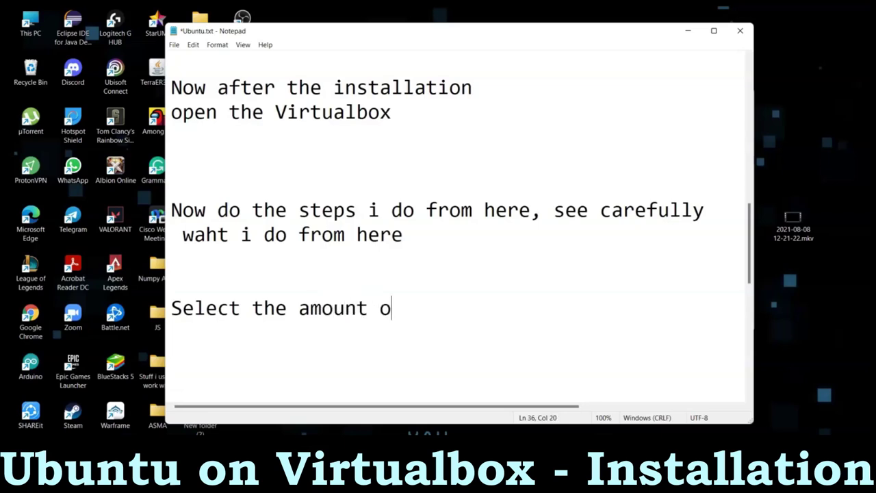
type("f ram a")
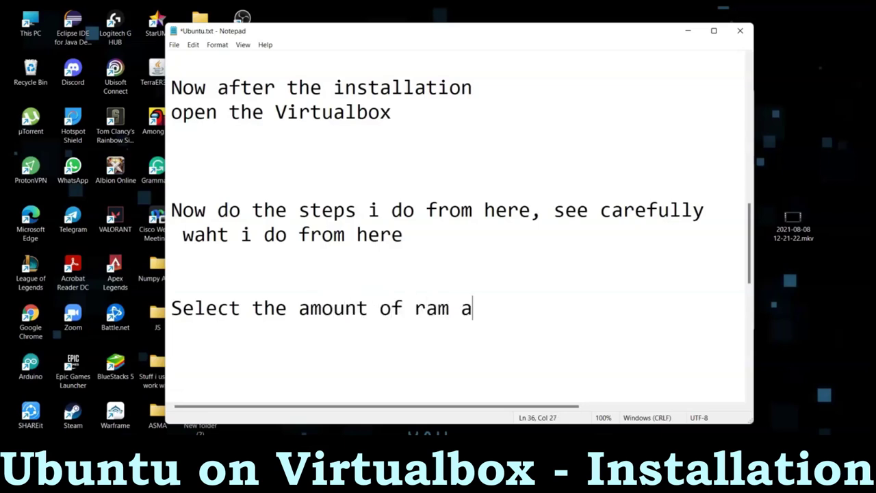
key("BackSpace")
type("to allocate to t")
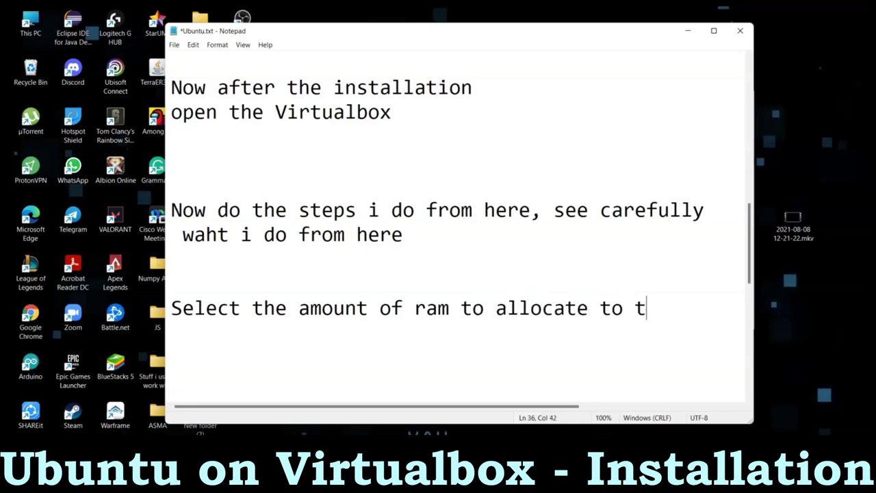
type("he virt")
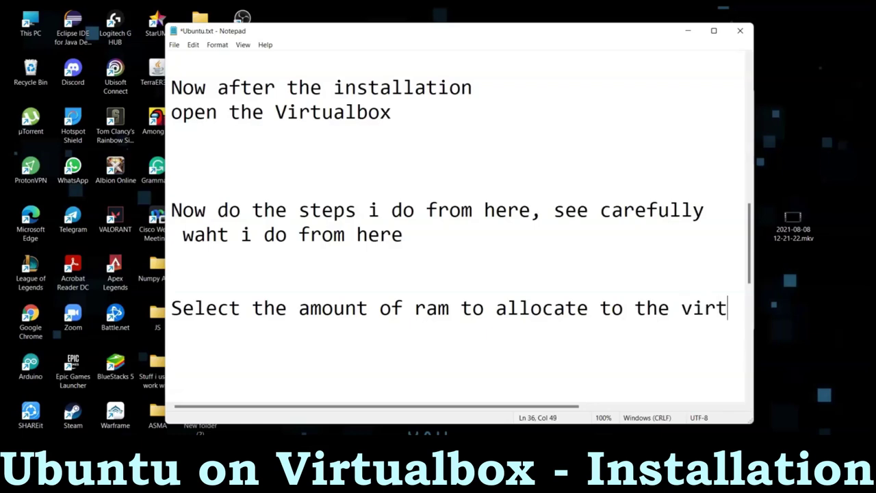
type("ual box")
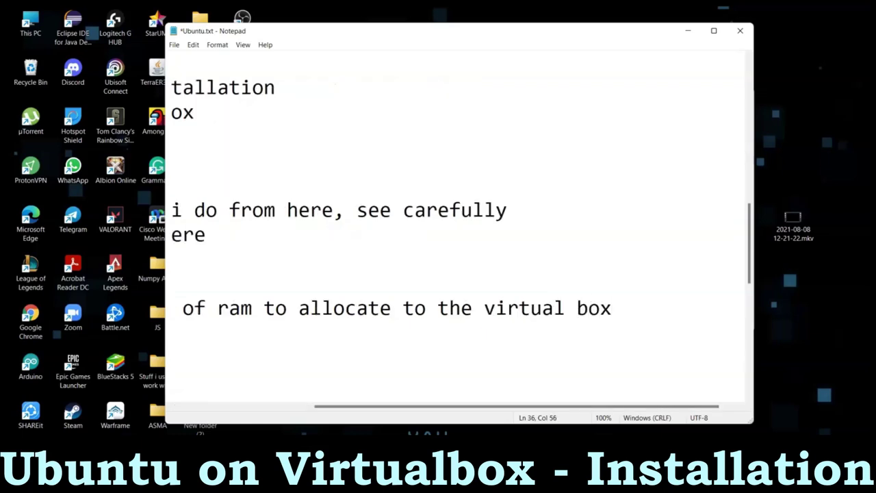
Switch back to VirtualBox and set the new machine's memory size to 4096 MB.
key("alt+Tab")
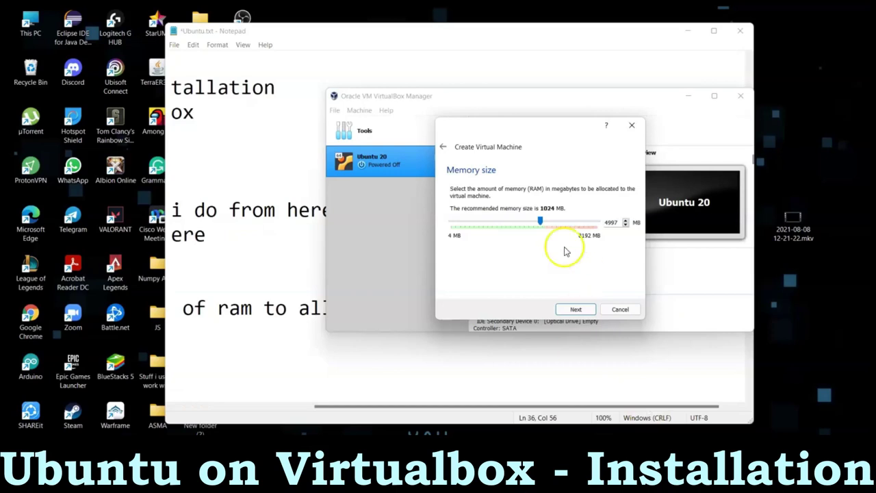
left_click_drag(540, 221, 526, 220)
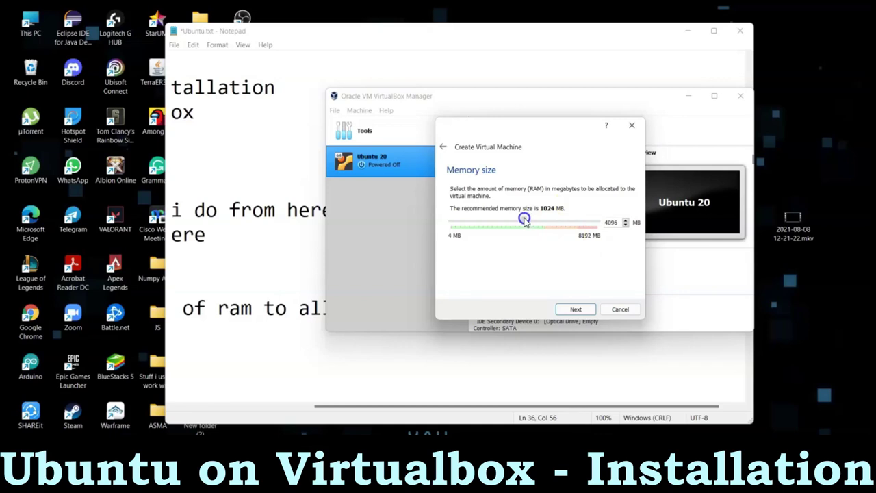
left_click(576, 310)
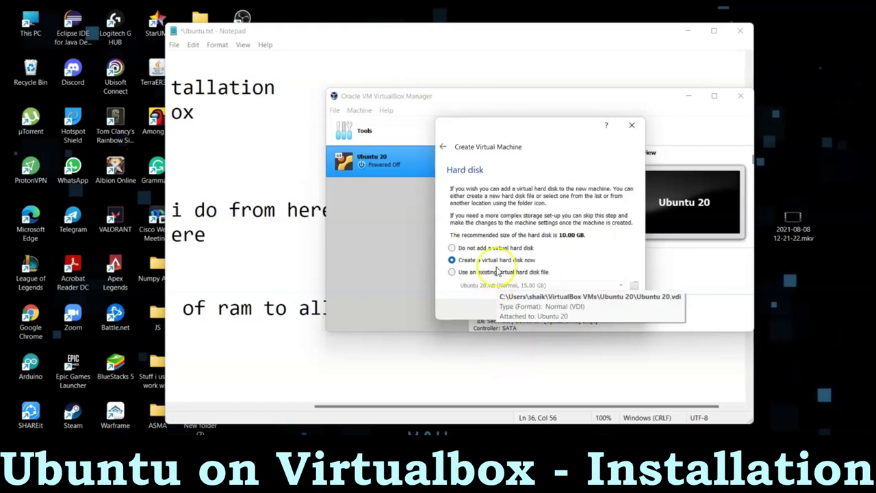
Choose a new virtual hard disk of type VDI with dynamically allocated storage, and adjust its size.
left_click(575, 311)
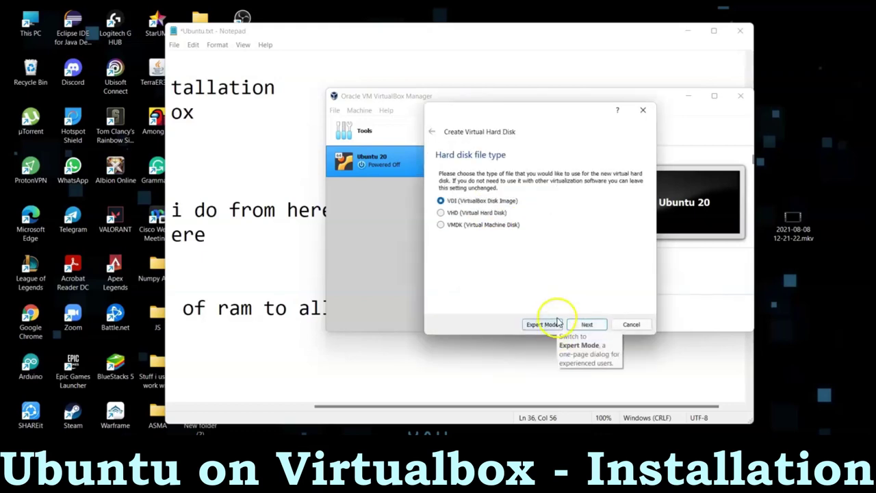
left_click(577, 326)
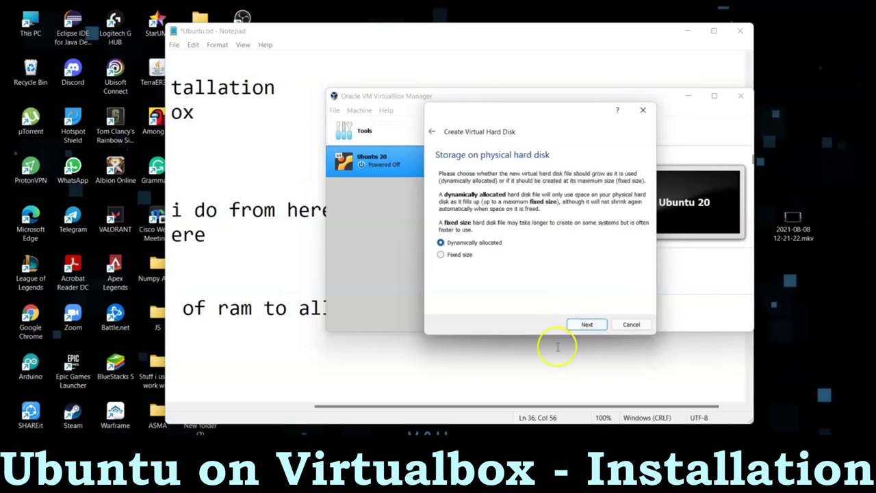
left_click(595, 326)
left_click_drag(532, 228, 539, 237)
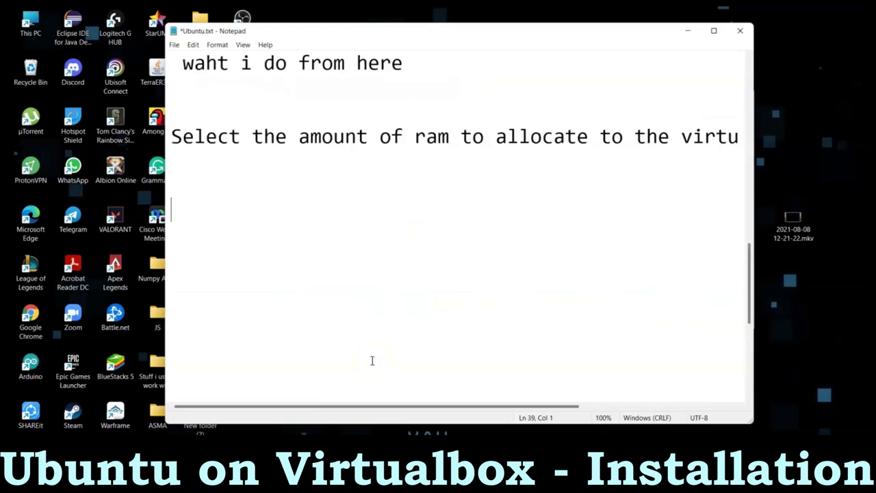
In Notepad, write "Put it on 15gb as storage" on line 39 and "and now do what i do from here" on line 41.
type("Put it on 10")
key("BackSpace")
type("5gb")
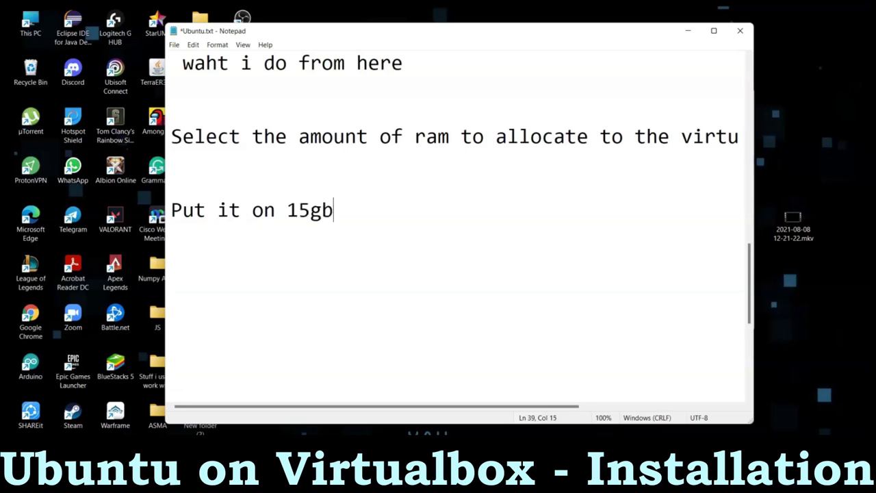
type(" as storage")
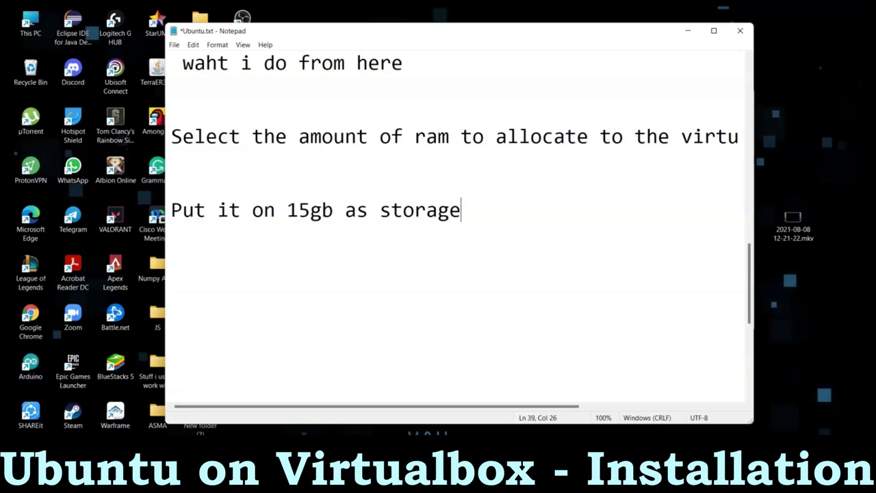
type("and")
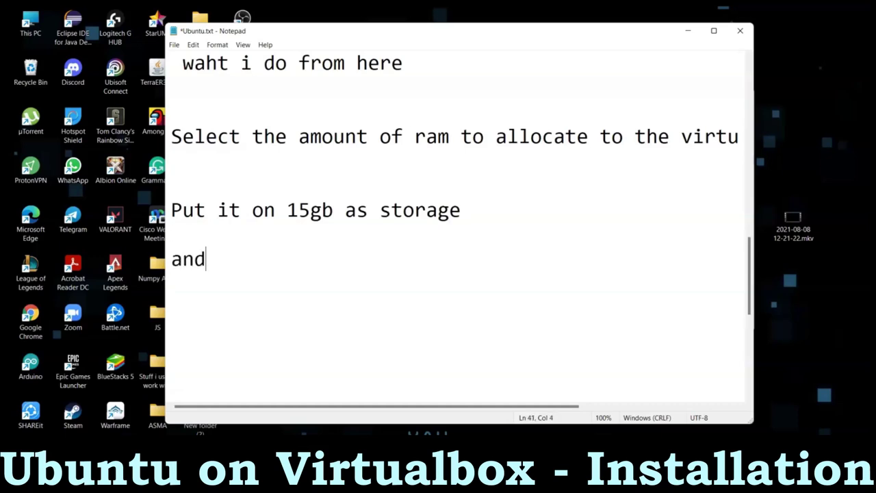
type(" now do")
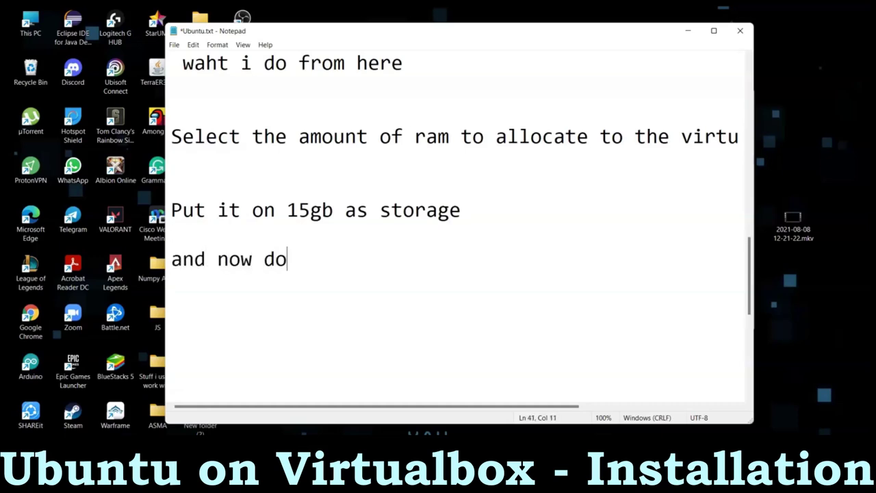
type("awhat i do f")
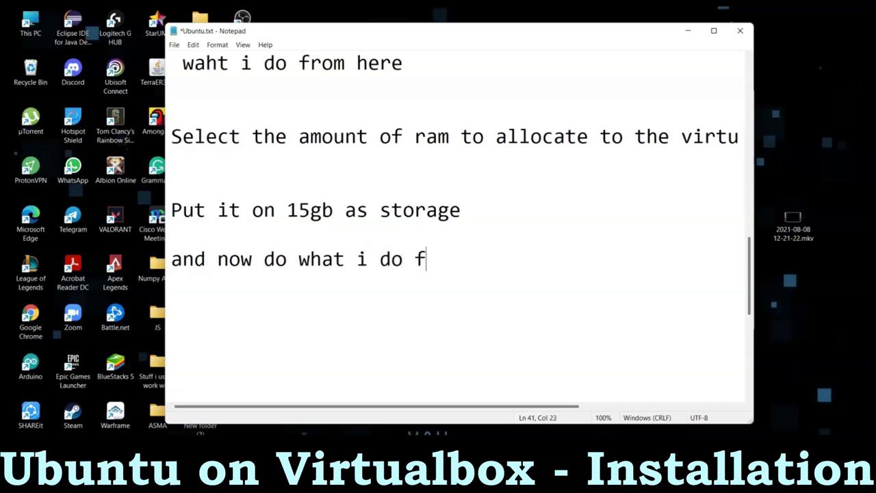
type("rom here")
Switch to VirtualBox, create the virtual hard disk and select the new Ubuntu1 machine in the machine list.
key("alt+Tab")
left_click(582, 325)
left_click(381, 162)
left_click(390, 195)
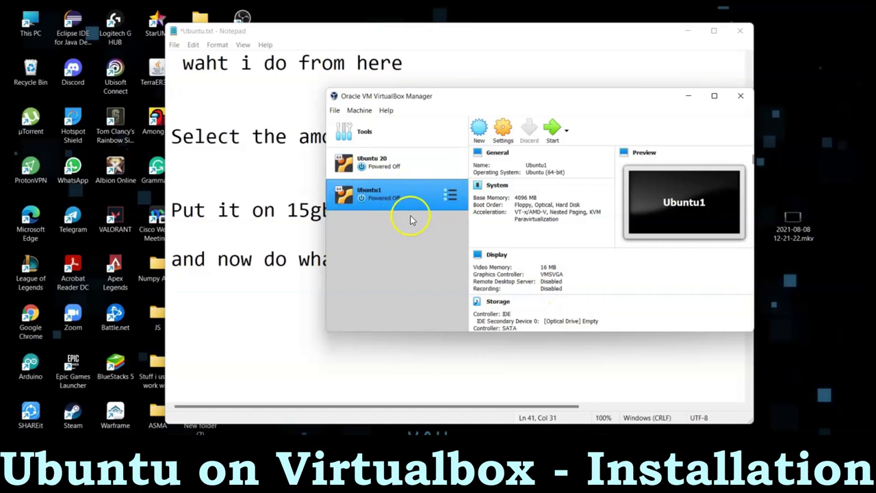
Return to Notepad and write "so now dont click start yet" on line 43 of the note, followed by blank lines.
left_click(285, 313)
type("so")
type("so")
type(" now dont ")
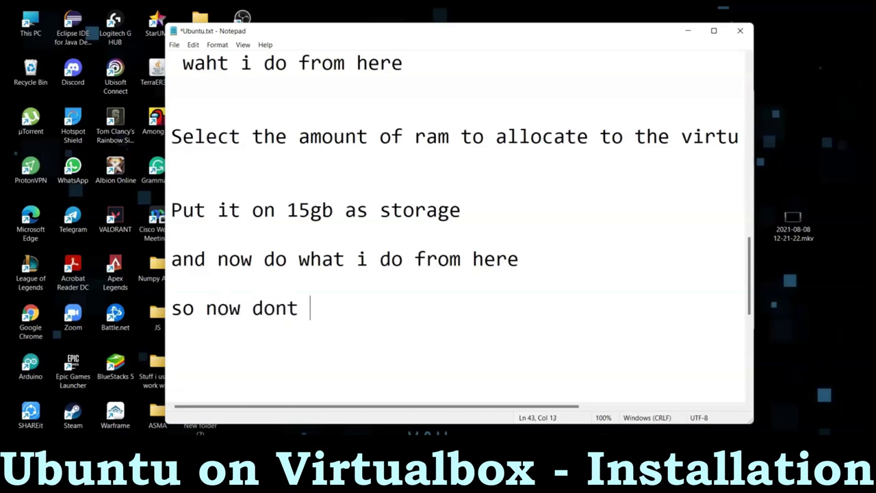
type("click startv")
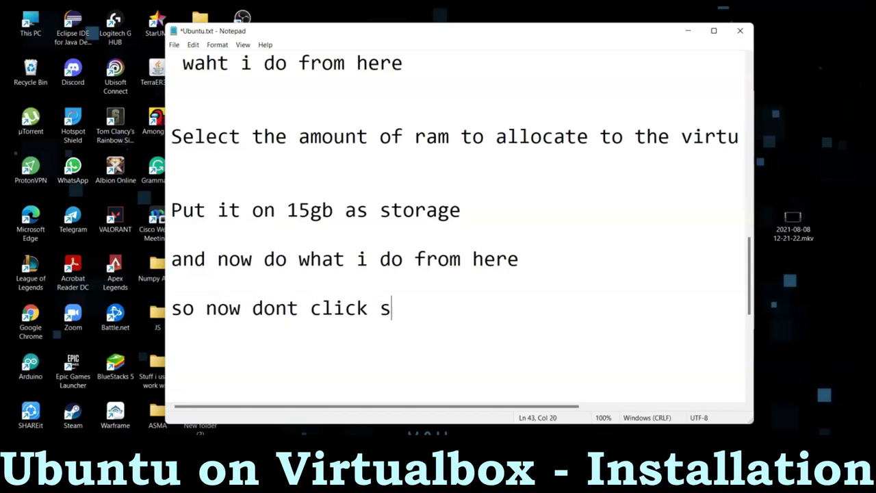
key("BackSpace")
type("yet")
key("Return")
key("Return")
key("Return")
key("Return")
key("Return")
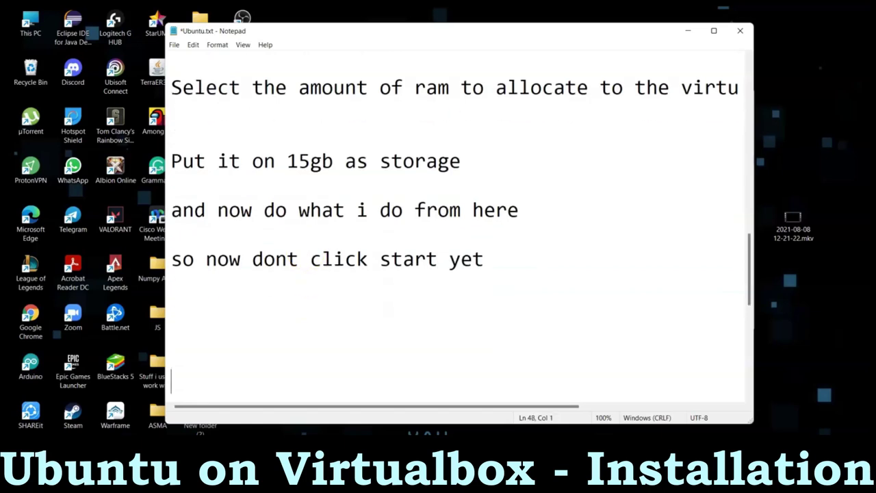
Write "do what i do from now again::))" on line 48 of the note.
type("don h")
key("BackSpace")
key("BackSpace")
type("what ")
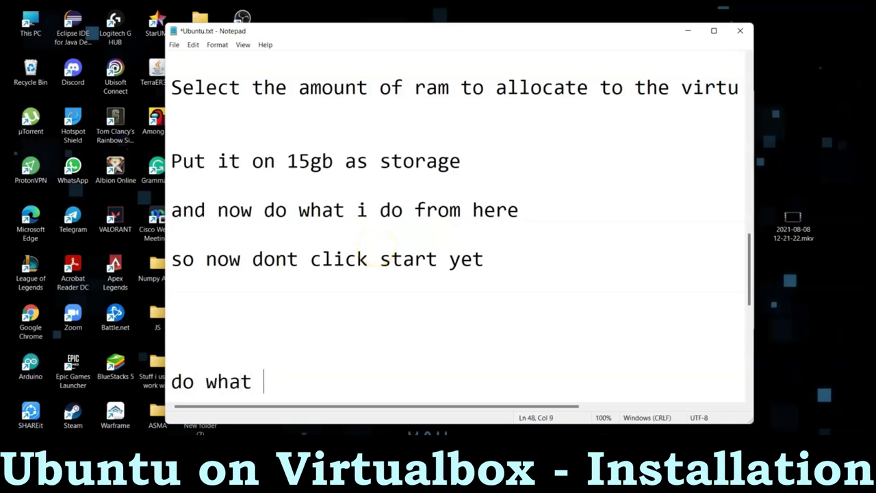
type("i do from")
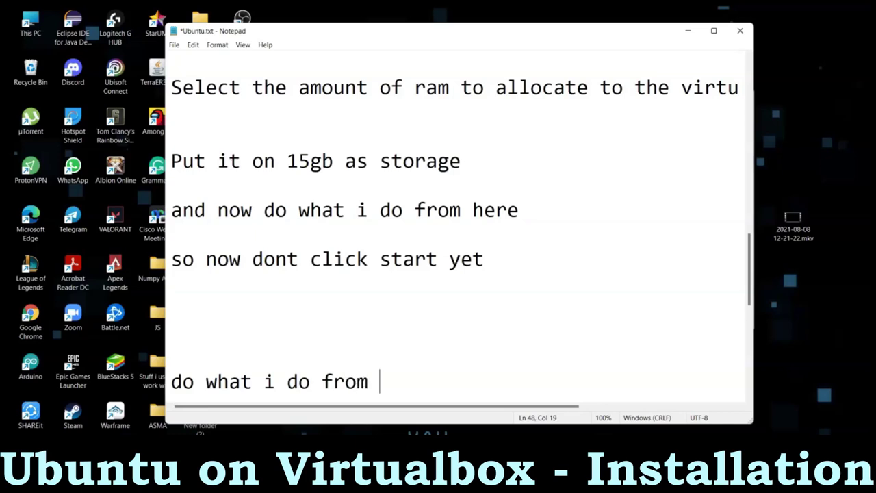
type(" now again")
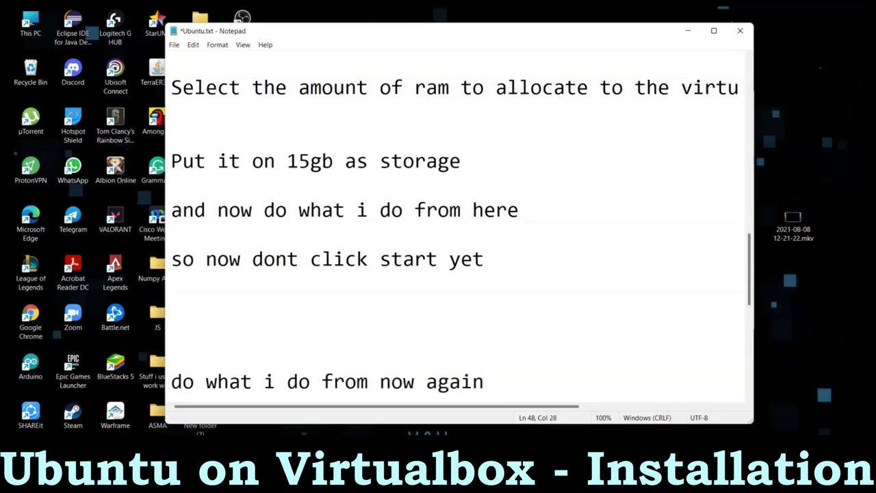
type("::))")
Write "go to settings" on line 52 of the note and switch back to VirtualBox.
key("Return")
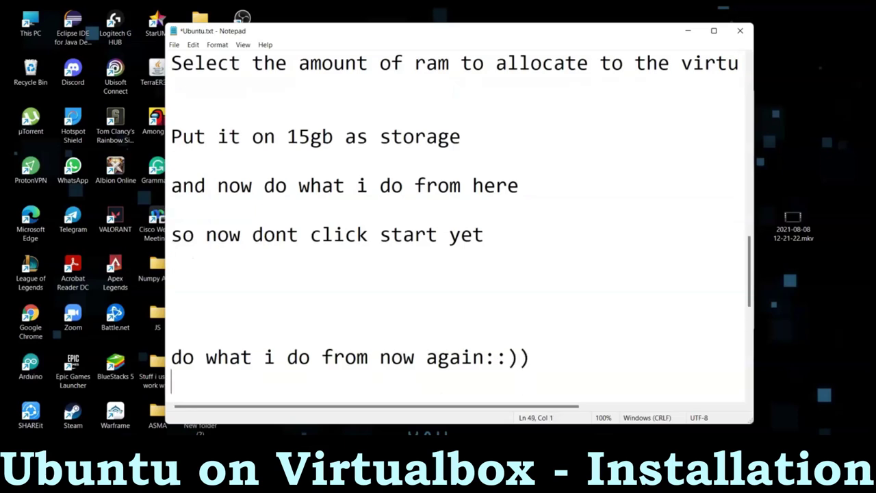
key("Return")
key("Return")
key("Return")
type("go to sett")
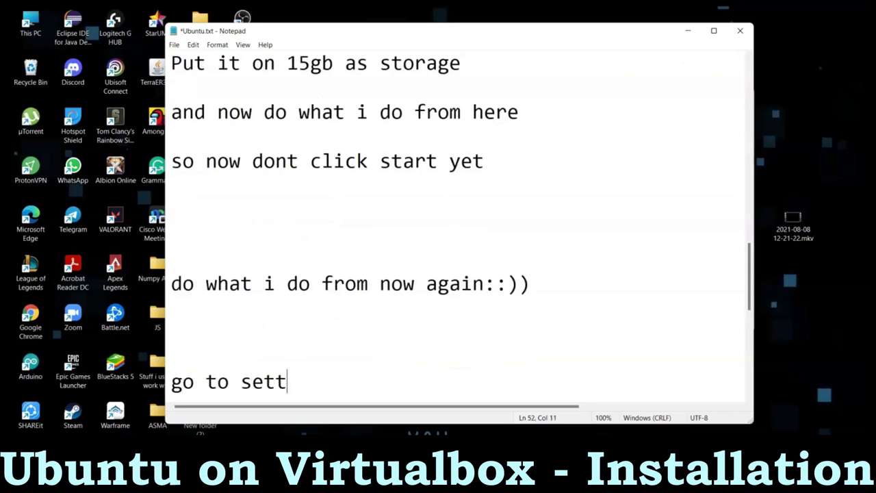
type("ings")
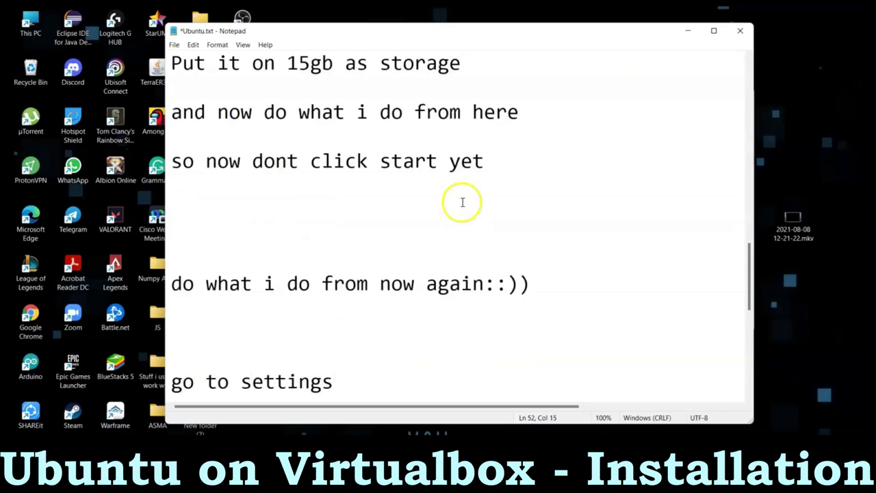
key("alt+Tab")
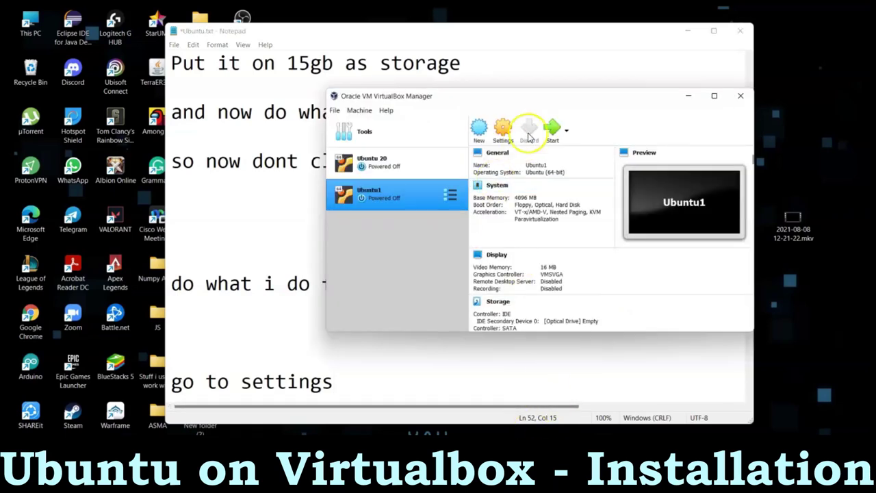
In the Ubuntu1 machine's advanced general settings, set both Shared Clipboard and Drag'n'Drop to Bidirectional.
left_click(500, 141)
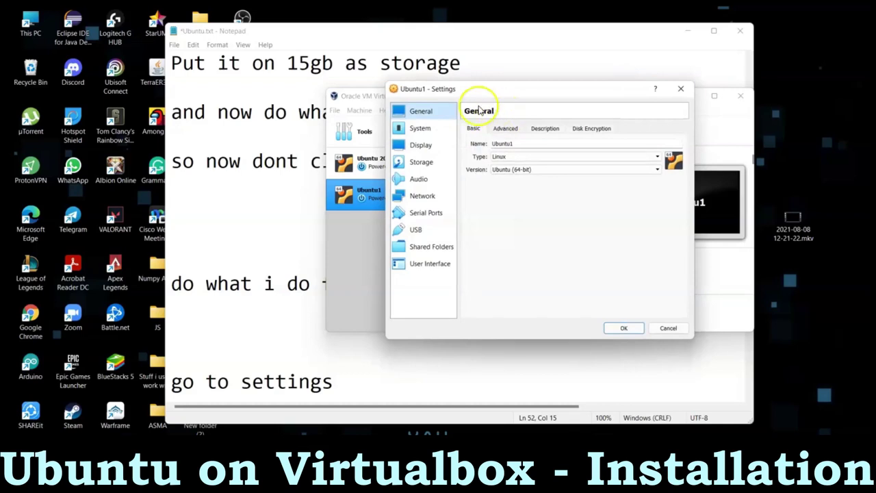
left_click(506, 130)
left_click(537, 158)
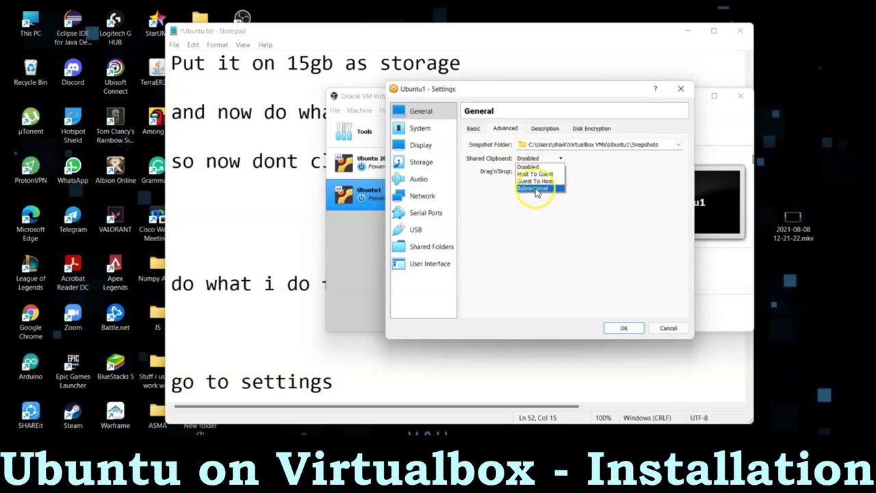
left_click(560, 189)
left_click(554, 171)
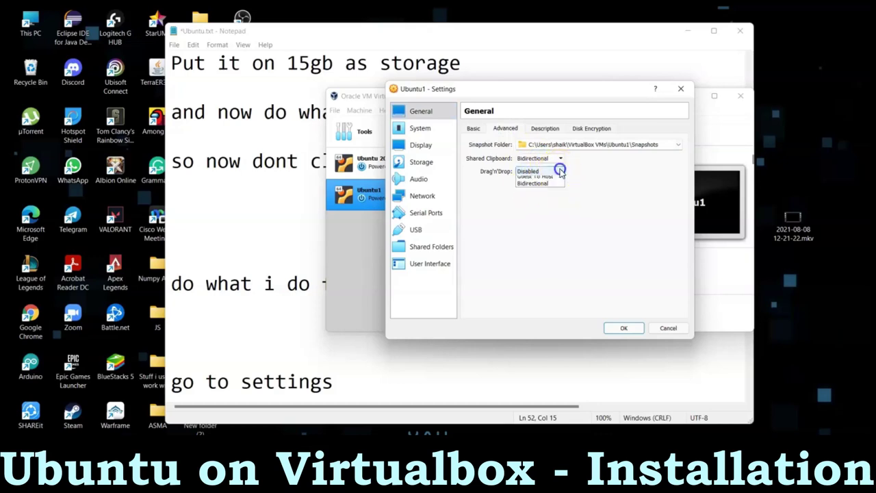
left_click(547, 201)
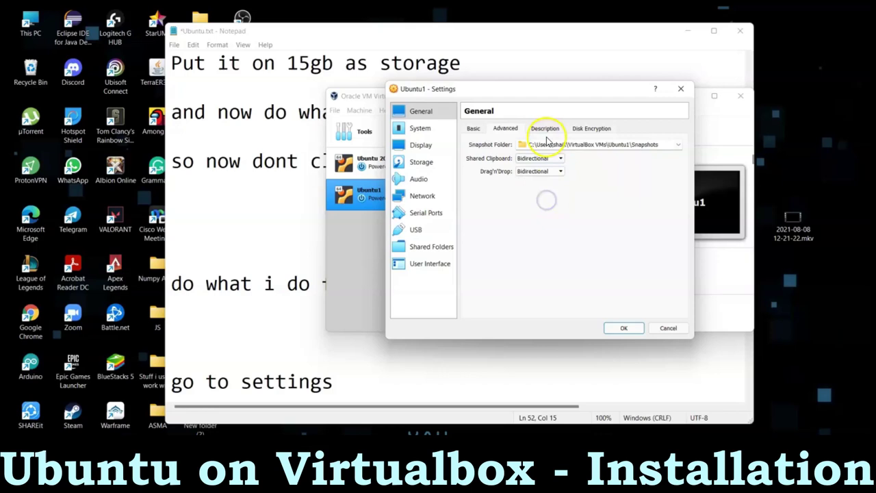
Look over the description and disk encryption settings, and set the Ubuntu1 machine's processor count to 4.
left_click(551, 130)
left_click(583, 129)
left_click(509, 129)
left_click(425, 133)
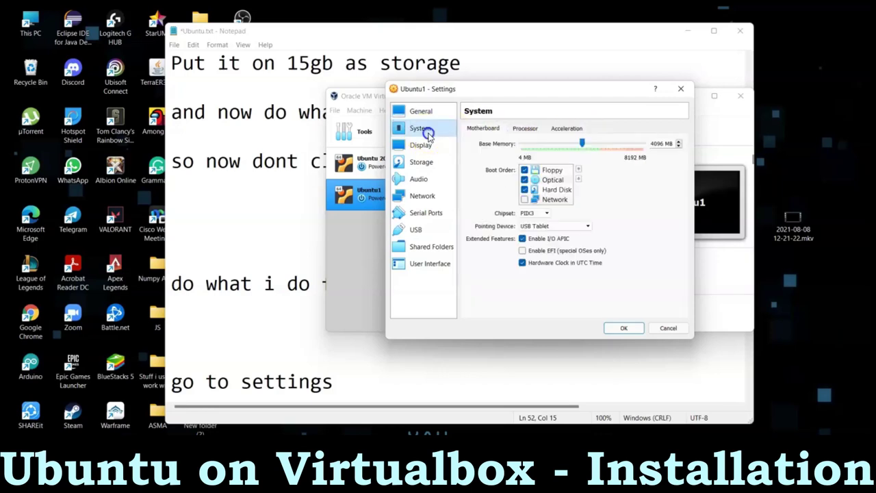
left_click(525, 128)
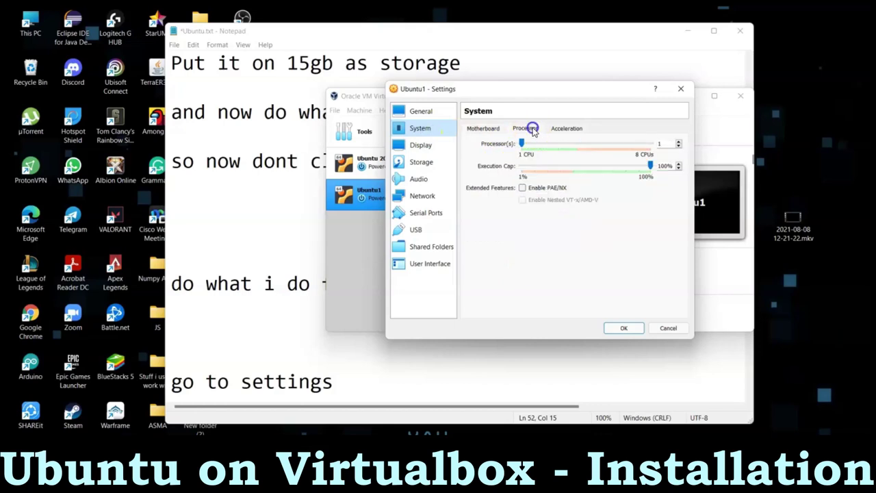
left_click_drag(522, 143, 570, 148)
Switch to Notepad and write "keep the CPUs for the virtual box at 4" on line 55 of the note.
scroll(420, 352, "down", 3)
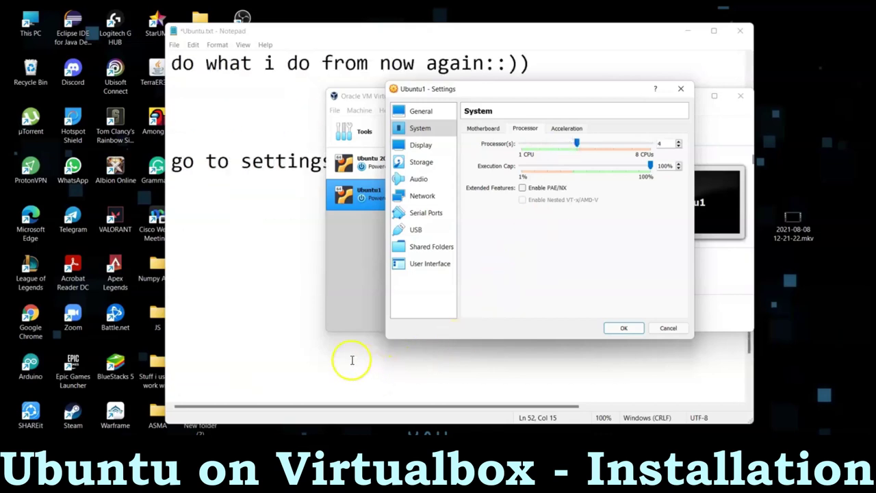
left_click(204, 238)
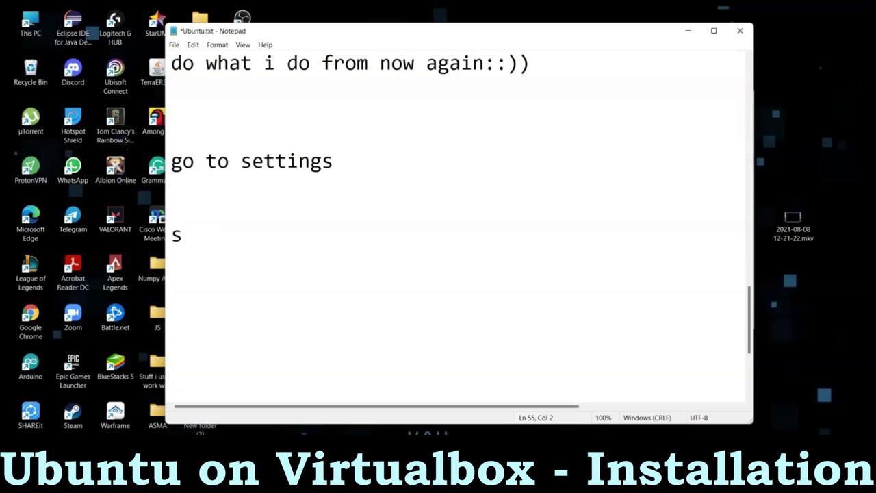
type("keep the ")
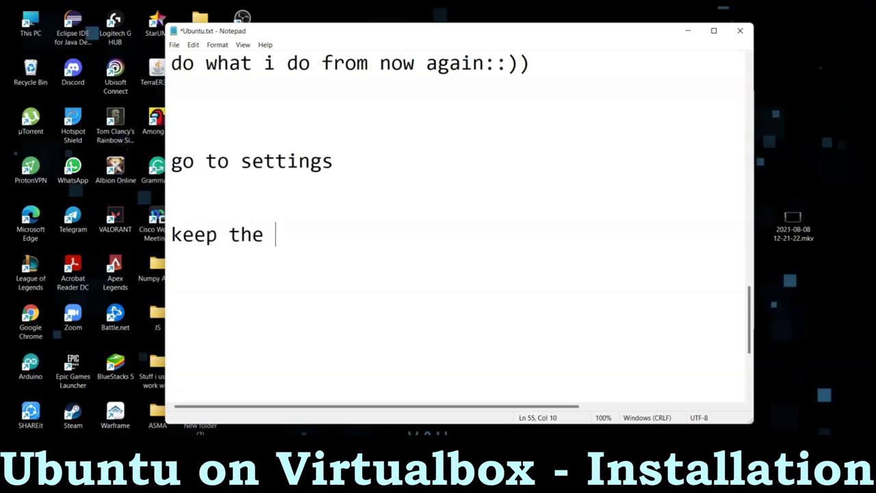
type("CPUS")
key("BackSpace")
type("s for the virtual b")
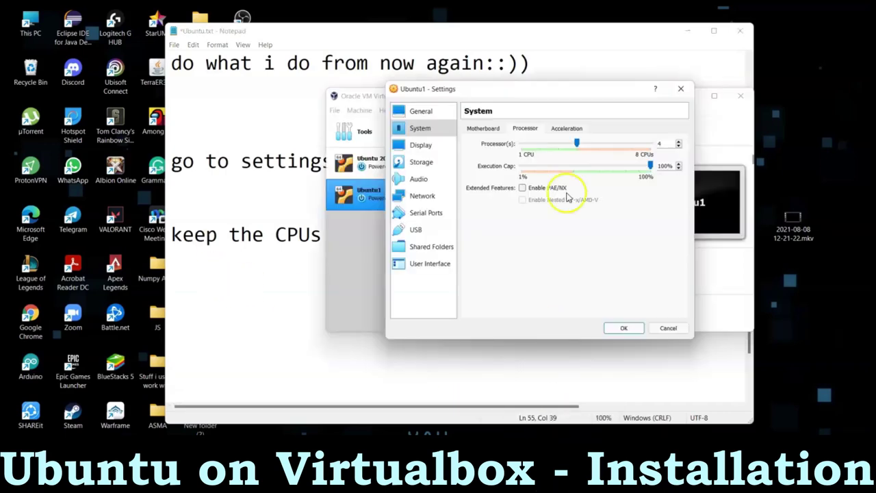
Back in the Ubuntu1 settings, review the display and acceleration options and select the empty optical drive under the IDE storage controller.
left_click(420, 144)
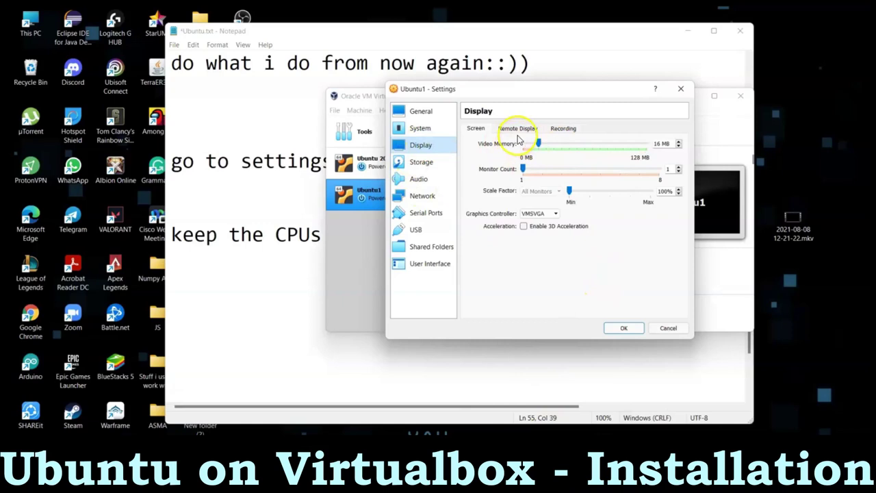
left_click(420, 129)
left_click(566, 129)
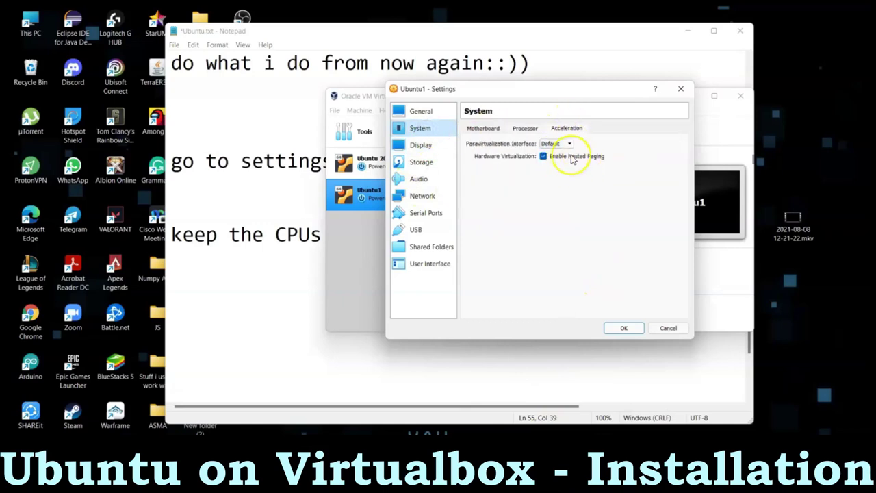
left_click(421, 145)
left_click(419, 161)
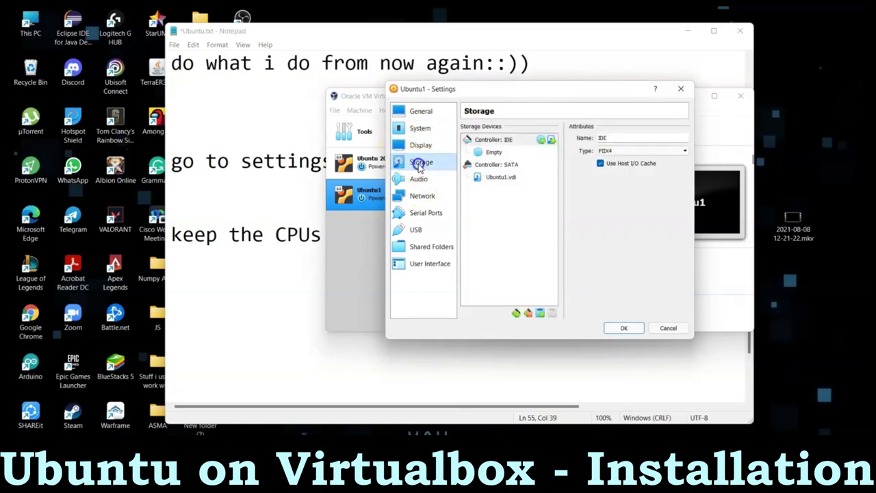
left_click(505, 156)
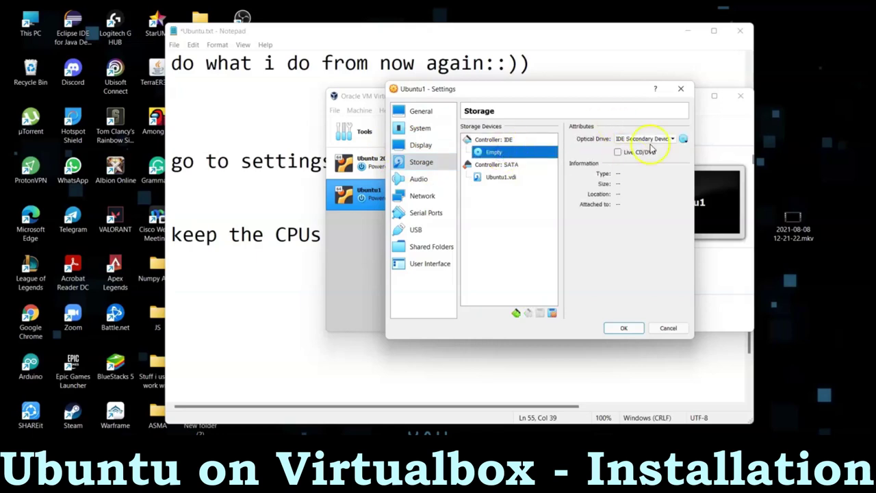
Write "click the disc like icon" on line 57 of the Notepad note and open VirtualBox's disk file chooser for the empty optical drive.
left_click(307, 285)
type("click the dis")
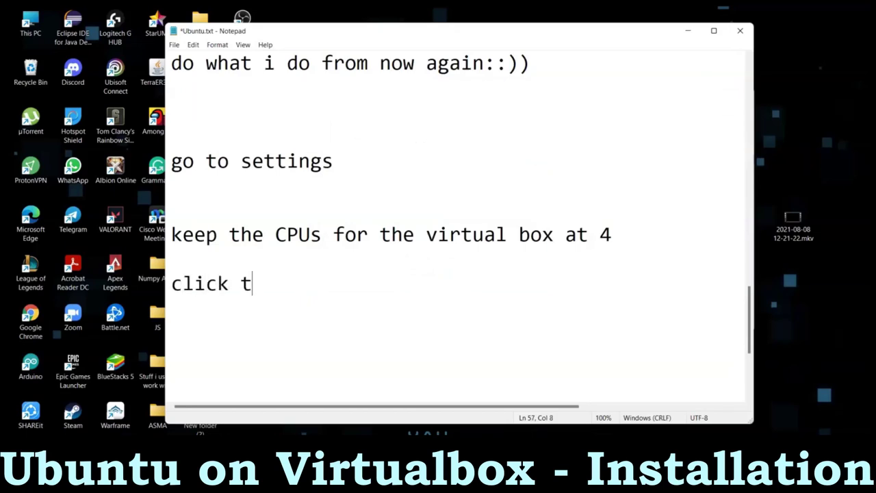
type("c like icomn")
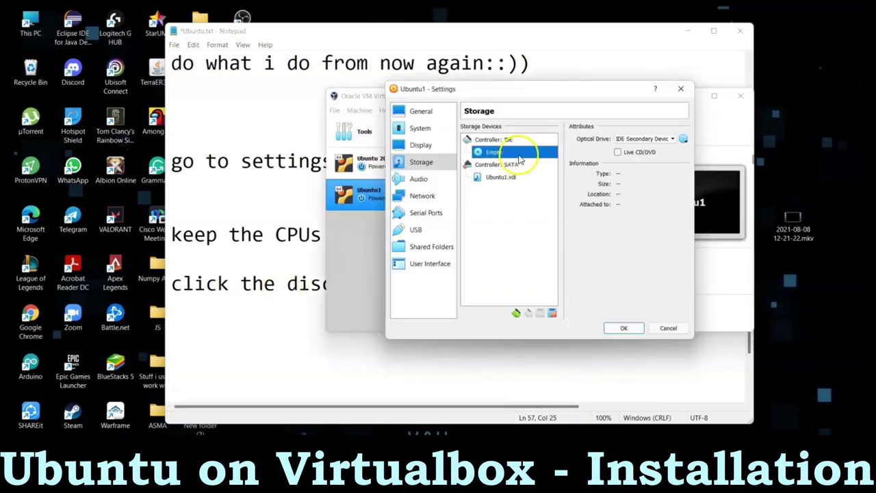
left_click(683, 139)
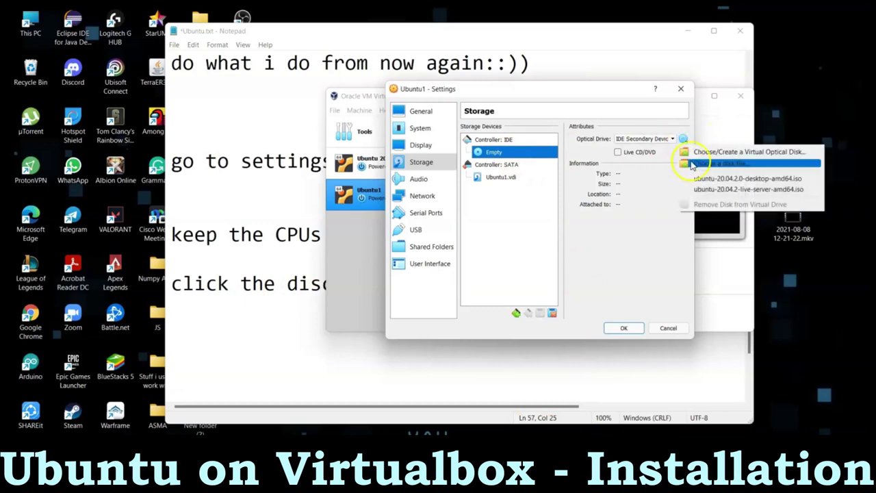
left_click(711, 168)
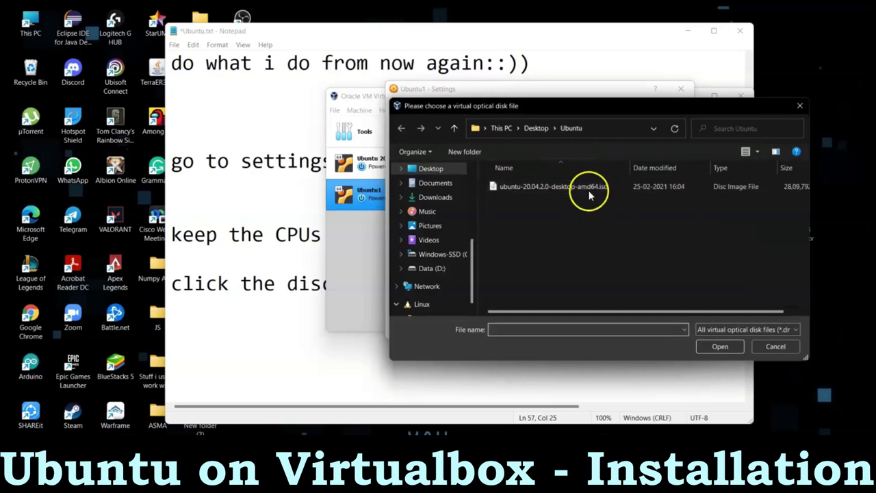
Return to Notepad and write "now select the iso file" on line 60 of the note.
left_click(286, 352)
type("now select the")
type("so ")
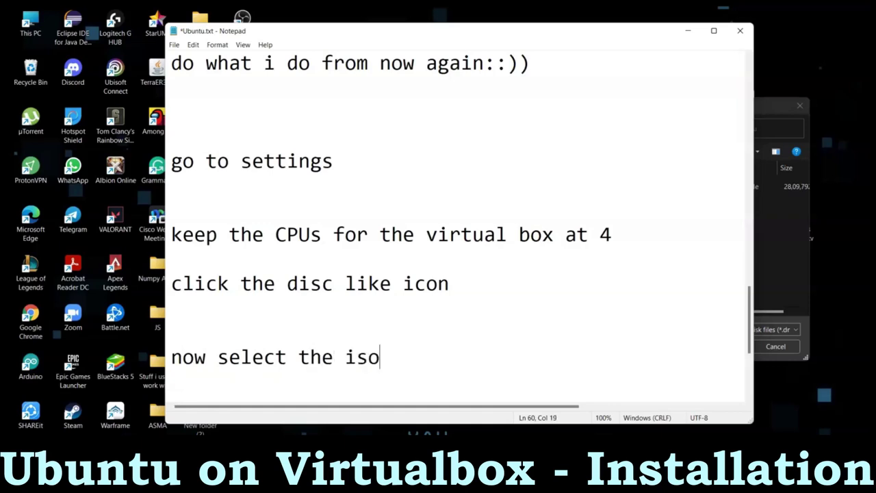
type("file")
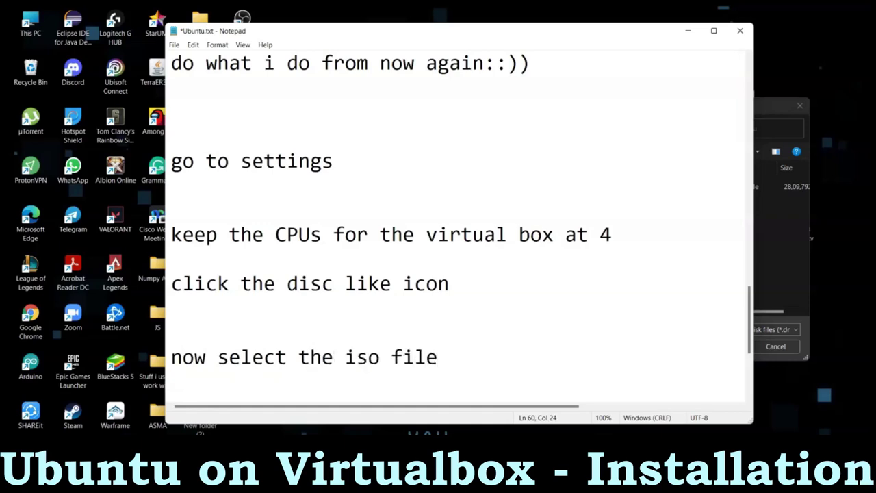
Switch to VirtualBox, attach ubuntu-20.04.2.0-desktop-amd64.iso to the optical drive with the settings saved, and start the Ubuntu1 machine.
left_click(544, 490)
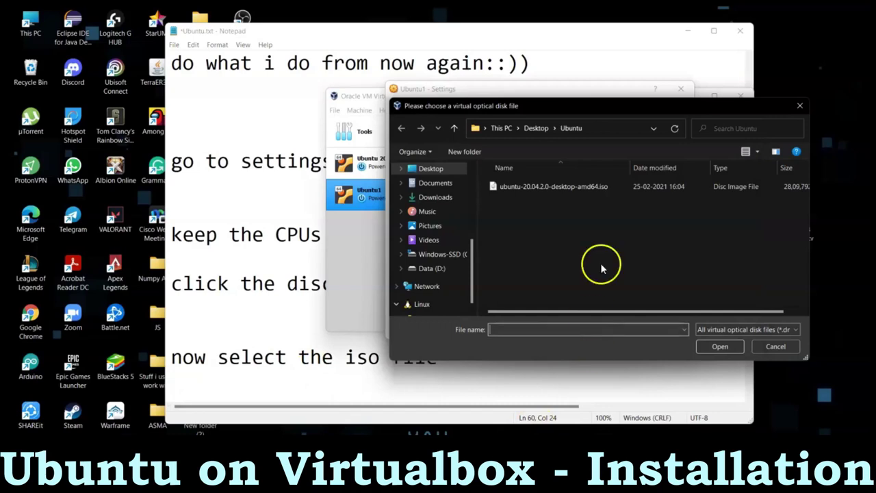
left_click(571, 186)
left_click(722, 348)
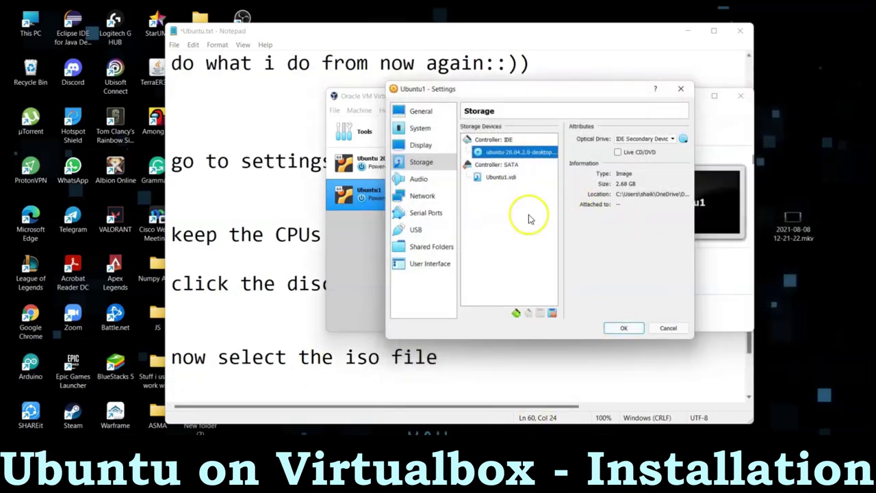
left_click(622, 327)
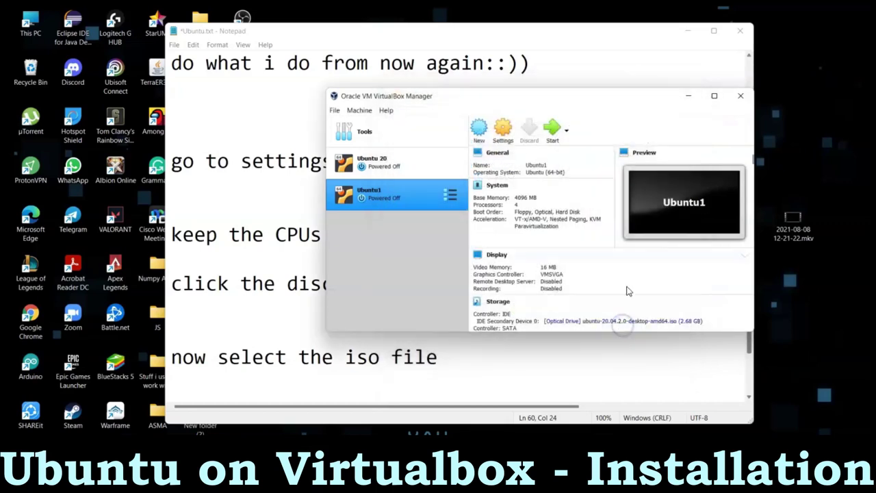
left_click(552, 132)
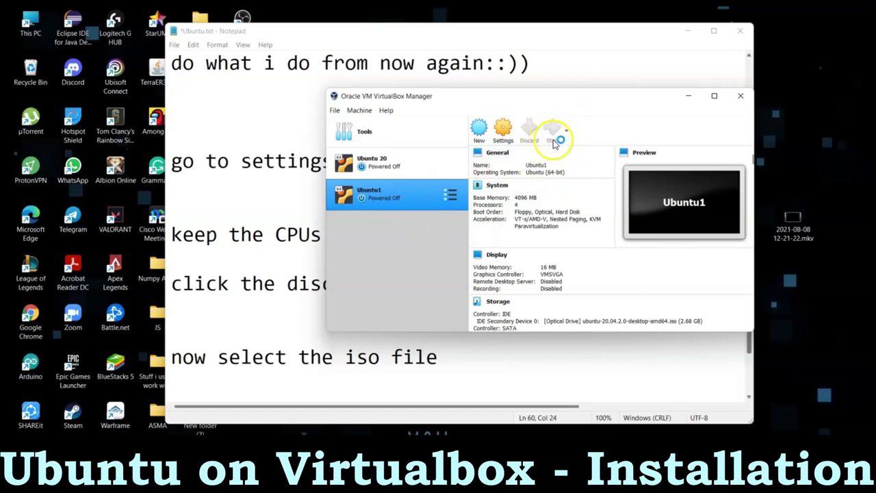
Return to Notepad and write "now click start" on line 62 of the note, followed by a new line.
left_click(439, 399)
type("now ")
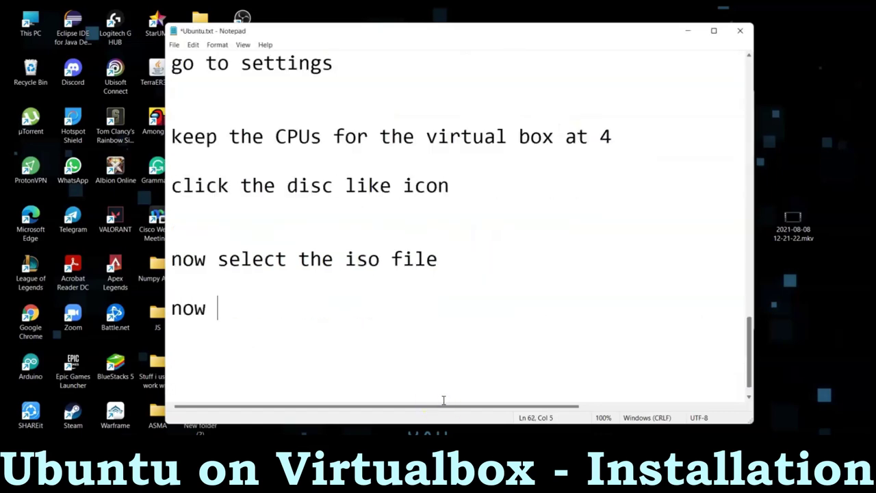
type("click ")
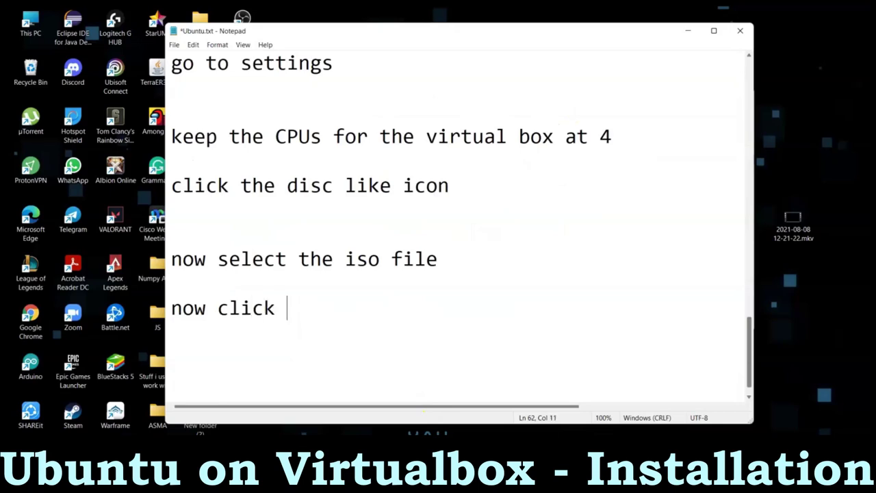
type("start")
key("Return")
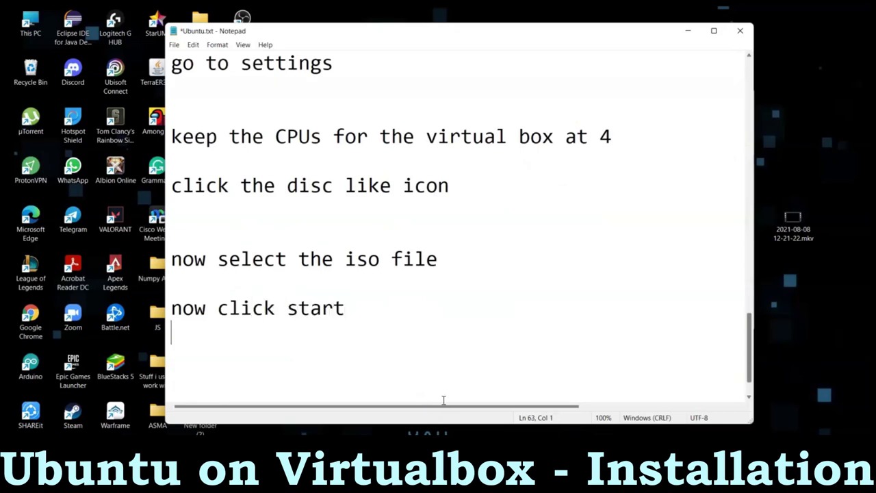
Write "IT HAS BEGAN" on line 65 of the note and switch to the running Ubuntu1 machine.
left_click(393, 368)
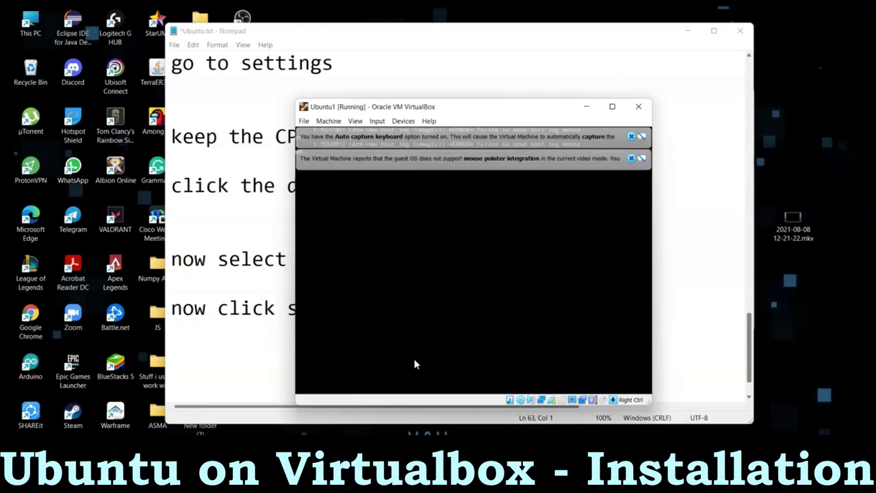
left_click(225, 376)
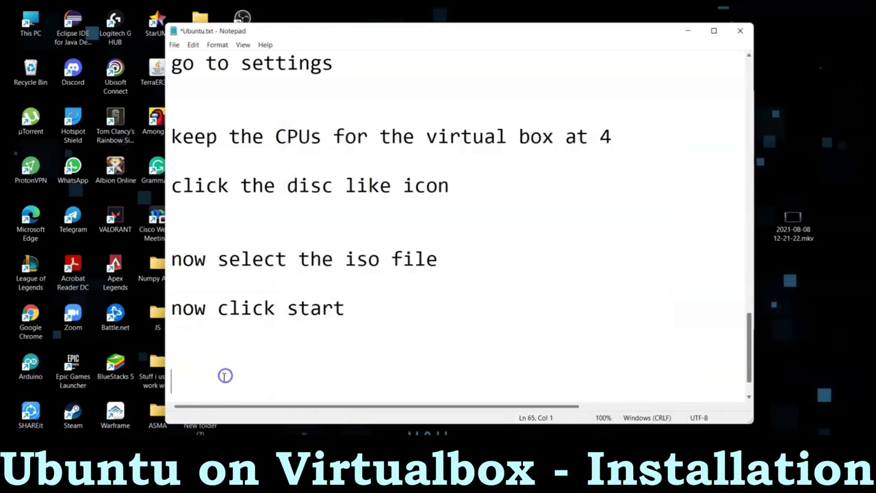
type("IT H")
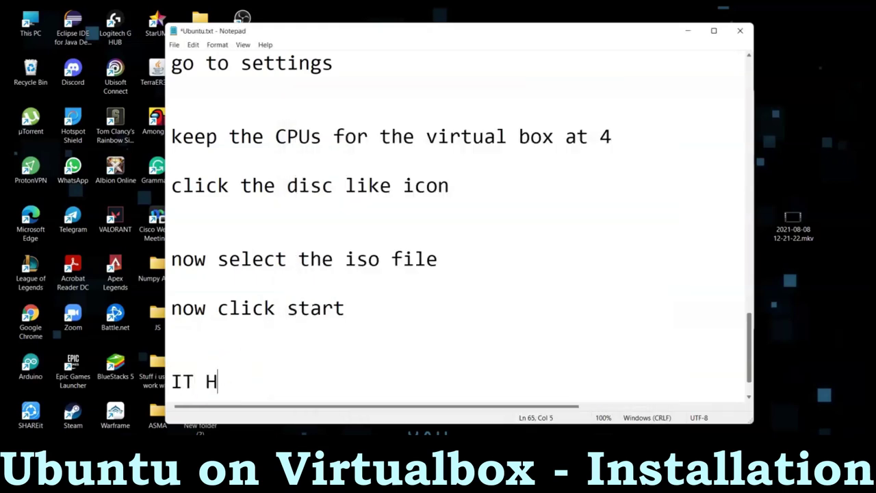
type("AS BEGAN")
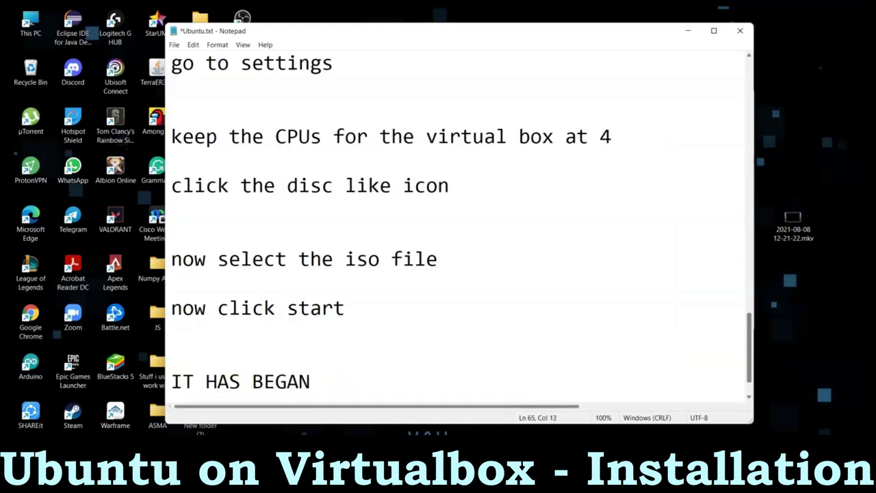
left_click(527, 479)
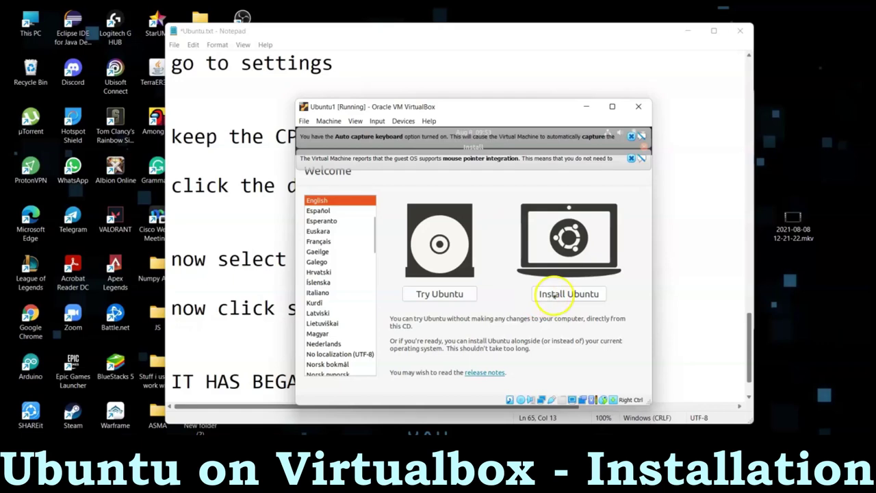
Return to Notepad and write "I ALREADY HAVE it so now click install from here" on line 67 of the note, followed by a new line.
left_click(684, 357)
key("Down")
key("Down")
key("Down")
type("I ALREADY HAV")
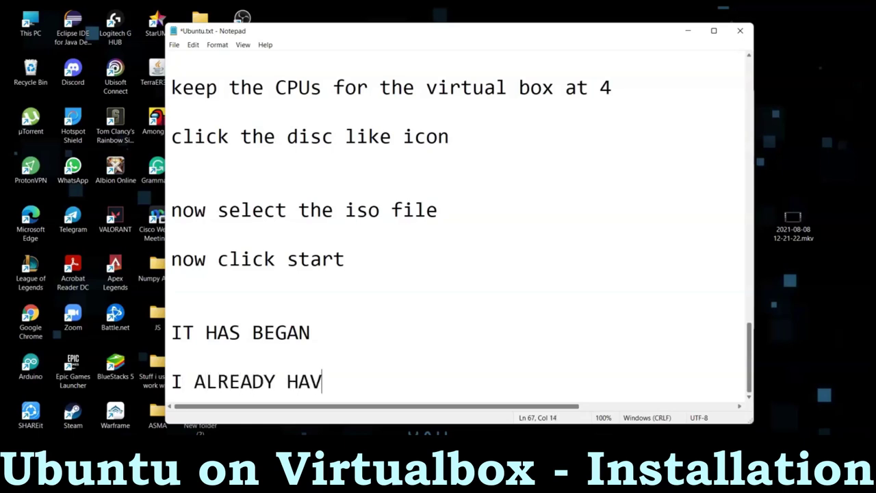
type("E it so now ")
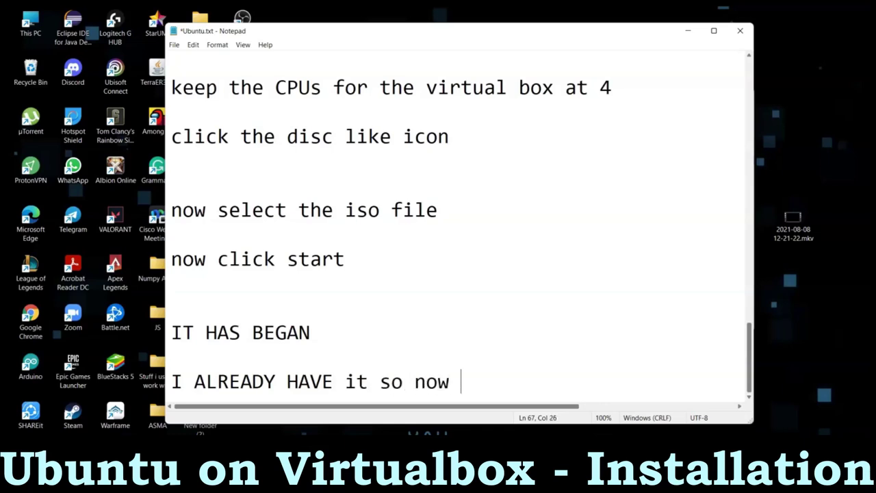
type("click in")
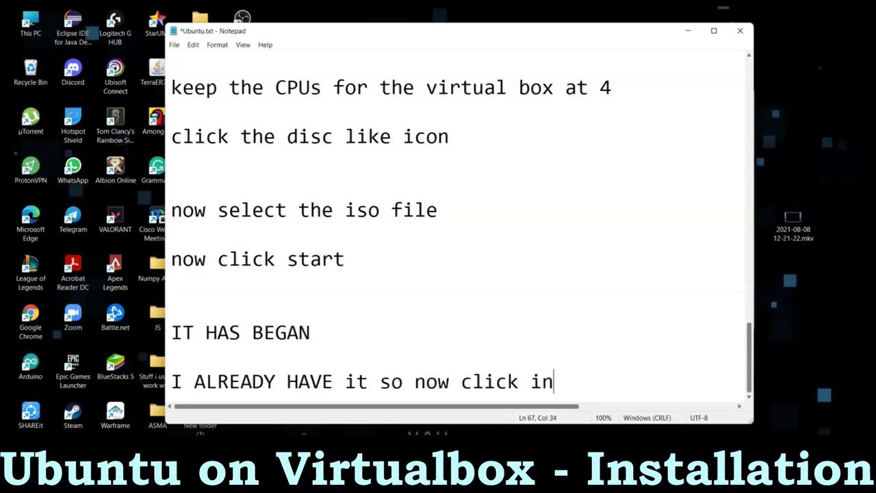
type("stall form")
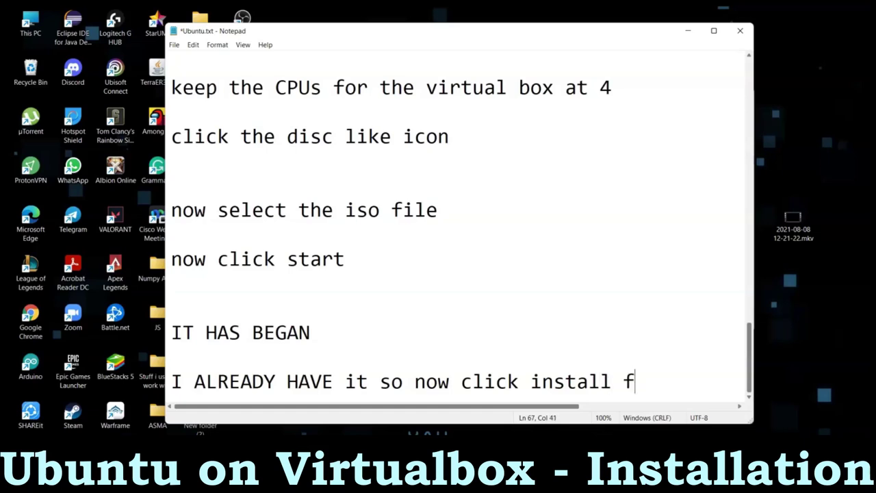
key("BackSpace")
key("BackSpace")
key("BackSpace")
key("BackSpace")
type("from here")
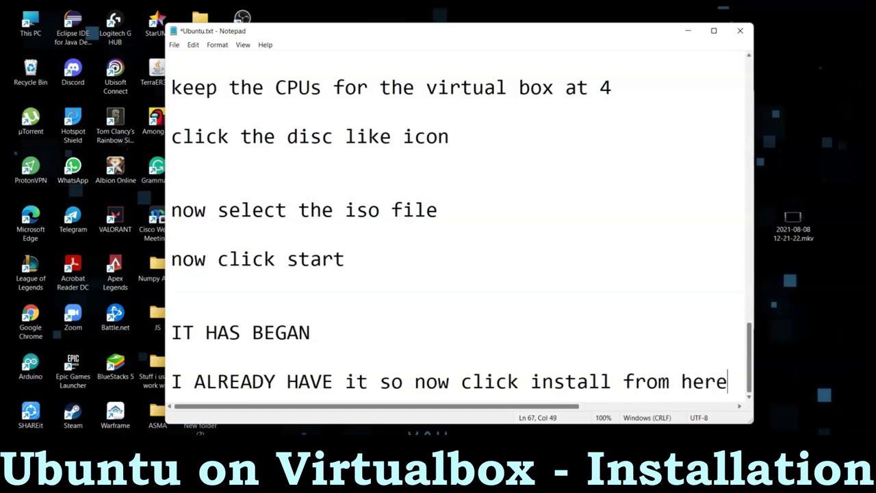
key("Return")
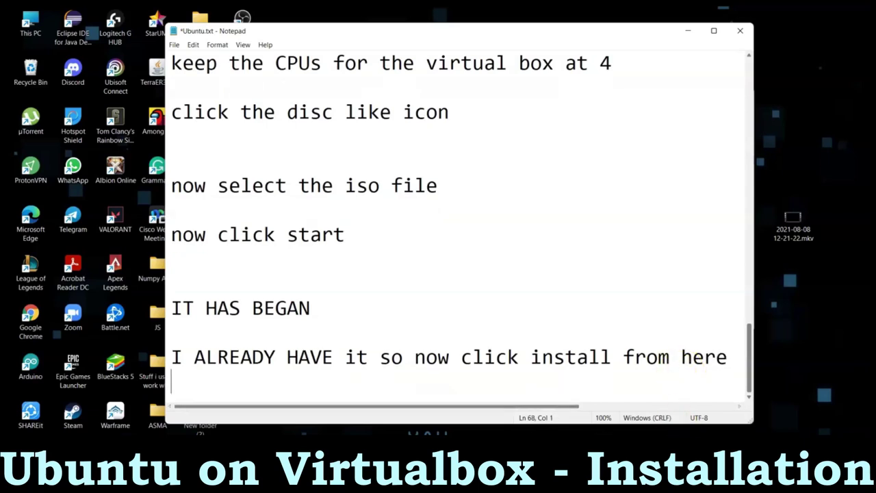
Switch to the Ubuntu1 machine and begin installing Ubuntu with the English (US) keyboard layout, Normal installation and updates downloaded during installation.
key("alt+Tab")
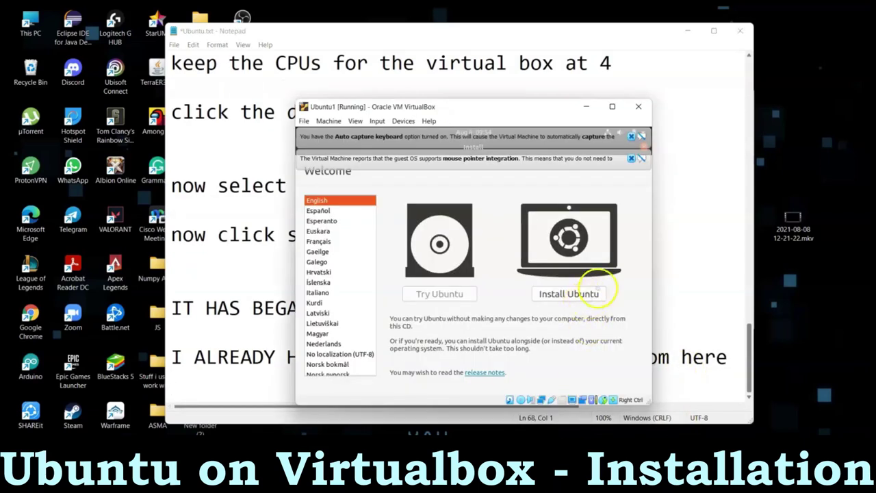
left_click(575, 293)
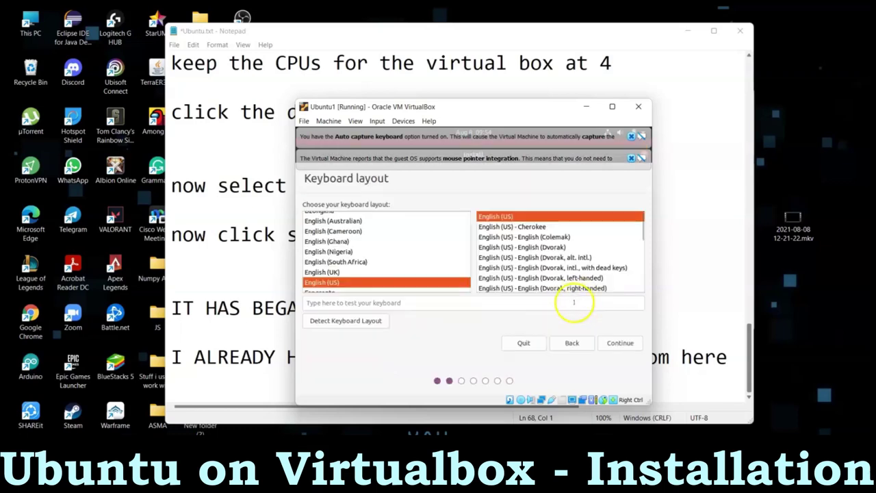
left_click(622, 342)
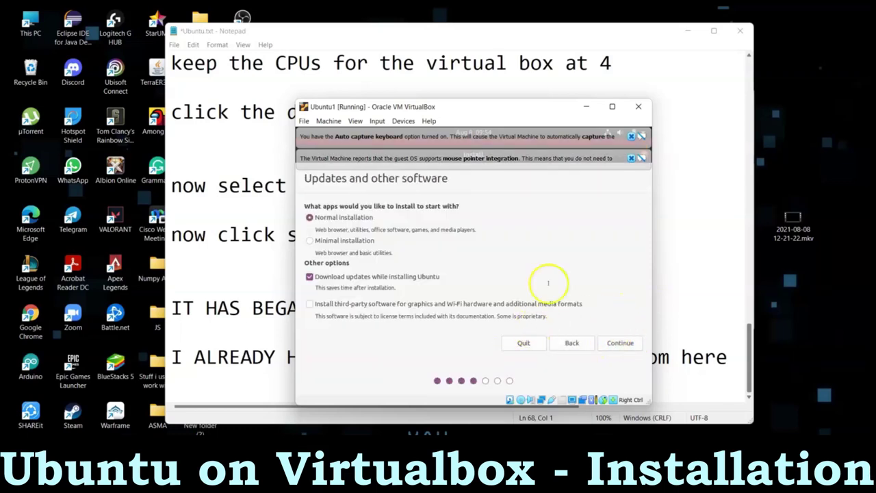
left_click(618, 344)
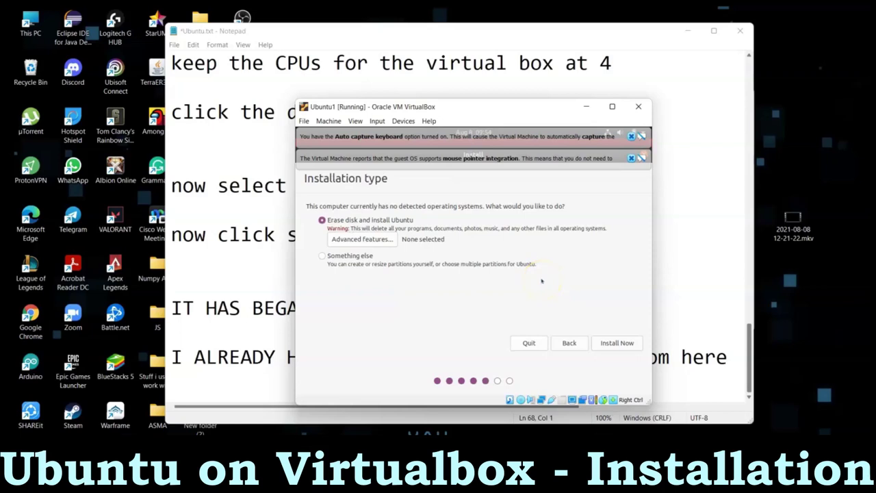
Return to Notepad, add seven blank lines and write "select erase disk" on line 75 of the note.
left_click(252, 390)
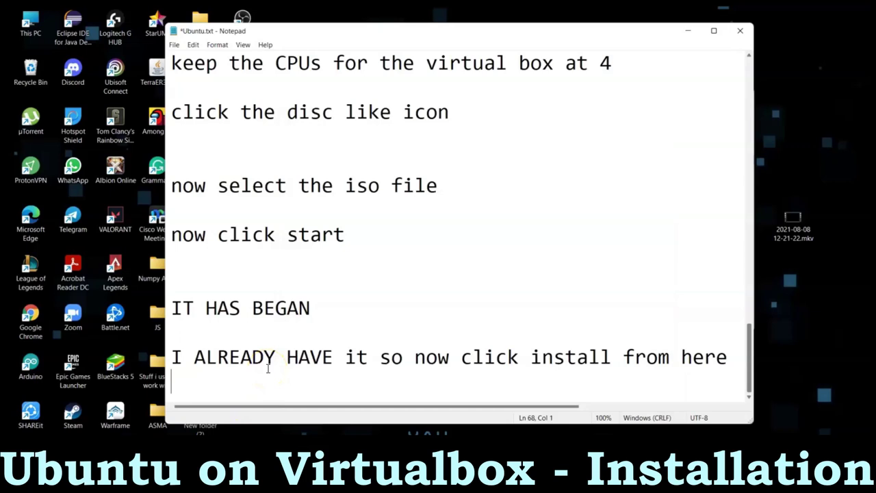
key("Return")
key("Return")
key("Return")
key("Return")
key("Return")
key("Return")
key("Return")
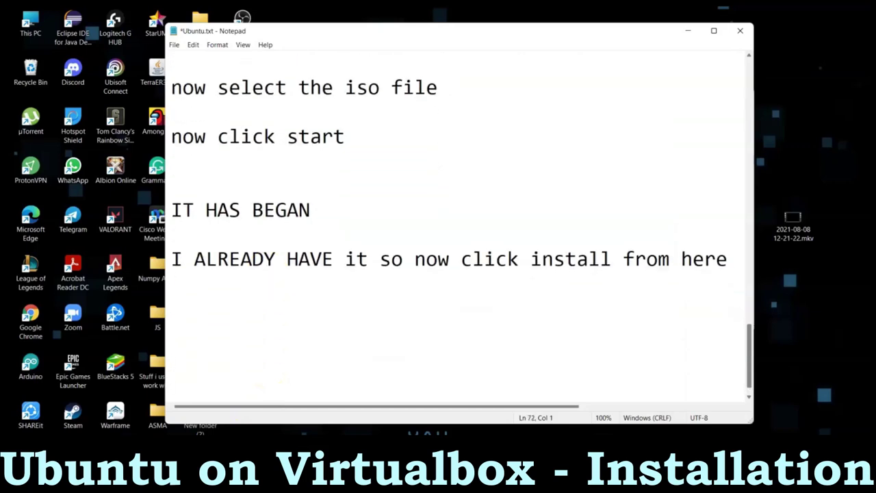
type("select ")
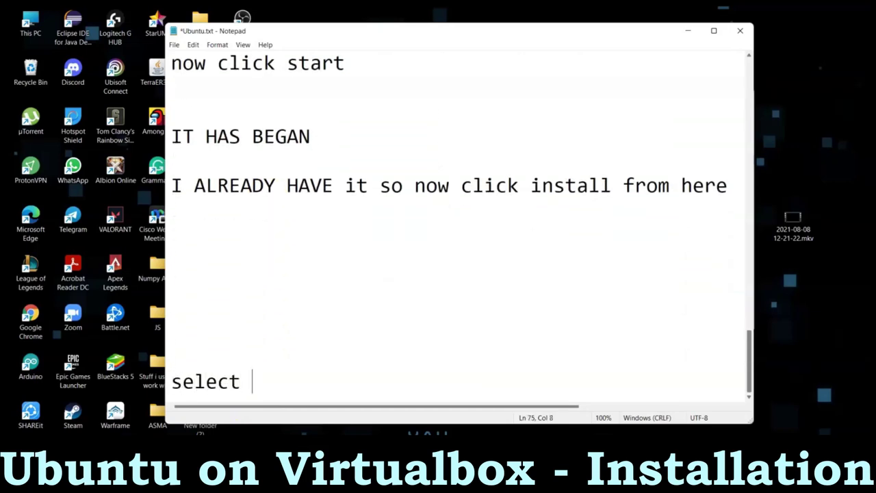
type("erase ")
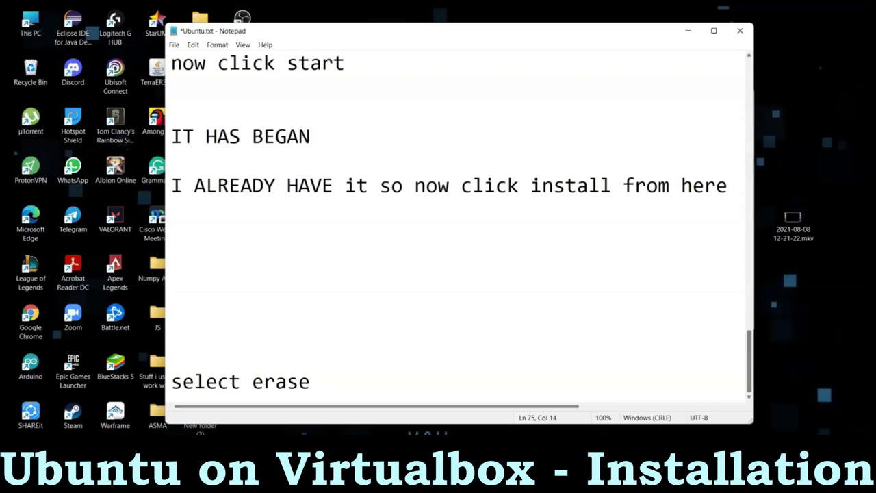
type(" disc")
key("BackSpace")
type("k")
Write "it will not erase everything on ur pc" on line 77 of the note, followed by a blank line.
key("Return")
key("Return")
type("it will not era")
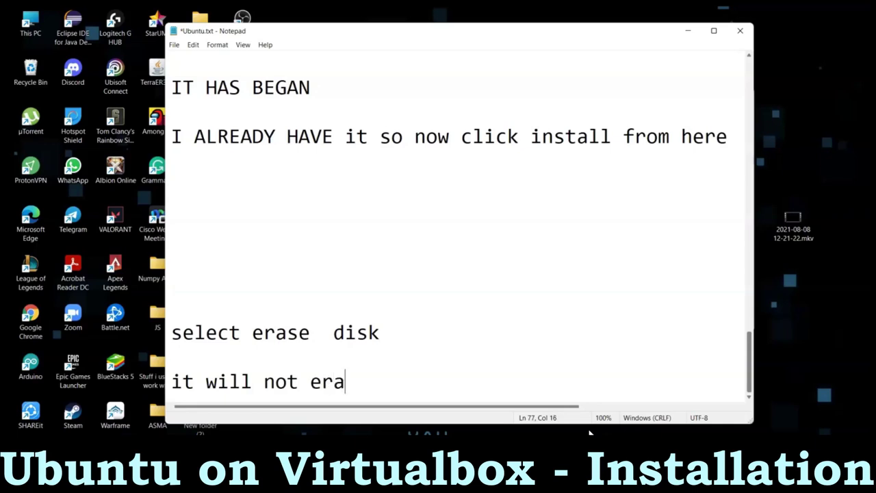
type("se everythinh=")
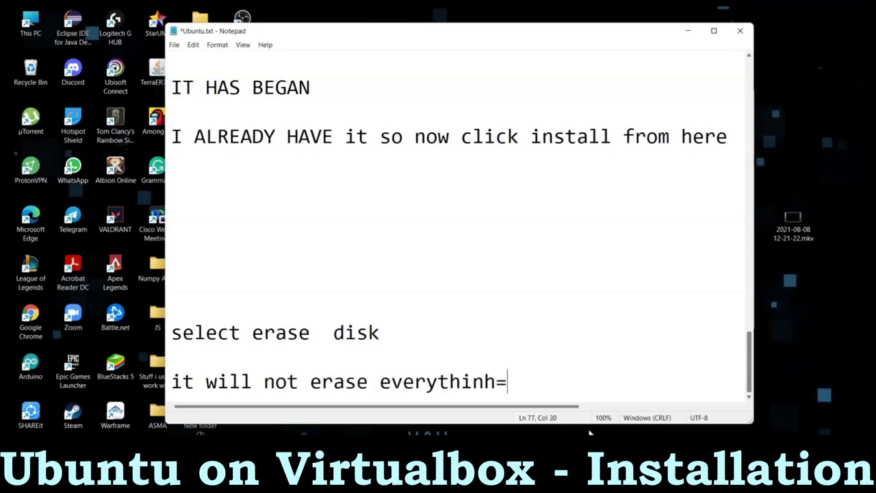
key("BackSpace")
key("BackSpace")
type("g on ur pc")
key("Return")
key("Return")
Write "it will erase everything in the virtual box so chill:)" on line 79 of the note.
type("iyt will")
key("BackSpace")
key("BackSpace")
key("BackSpace")
key("BackSpace")
key("BackSpace")
key("BackSpace")
key("BackSpace")
type("t will er")
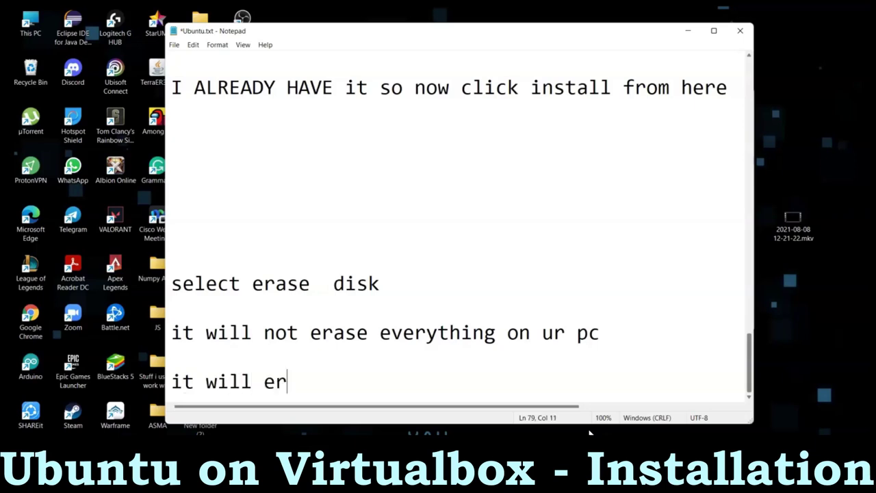
type("ase ever")
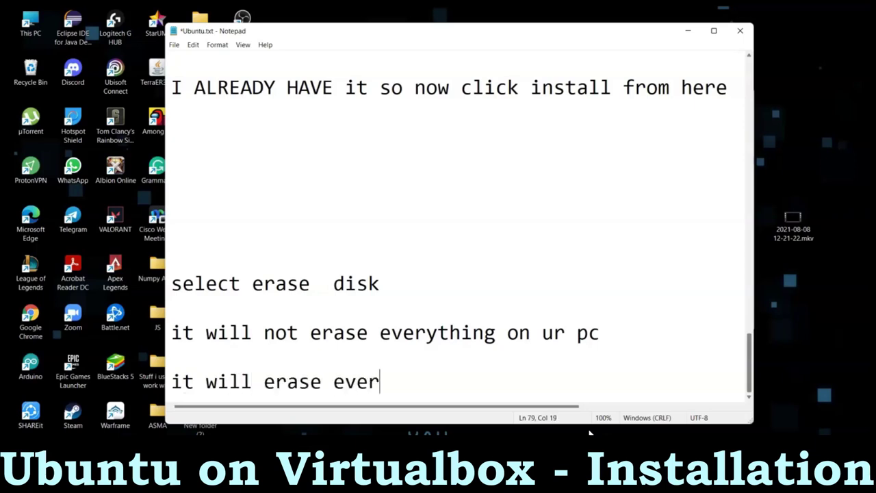
type("ything ")
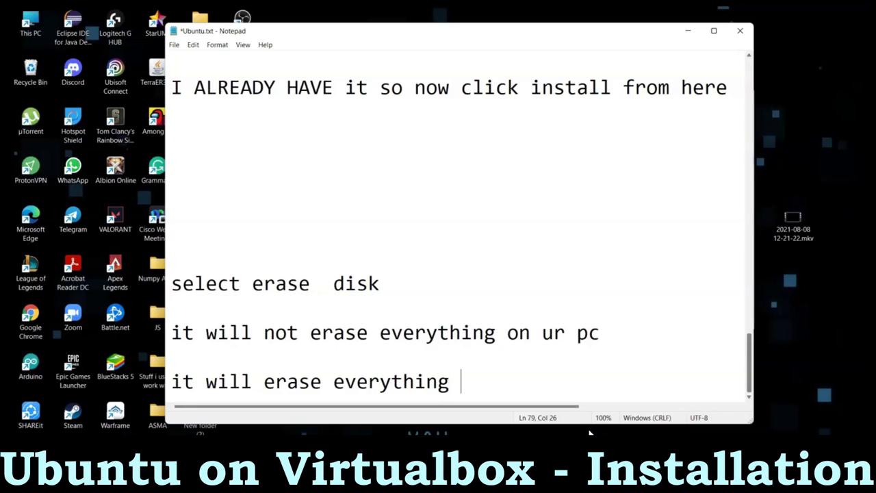
type("i th")
key("BackSpace")
key("BackSpace")
key("BackSpace")
key("BackSpace")
type("in the")
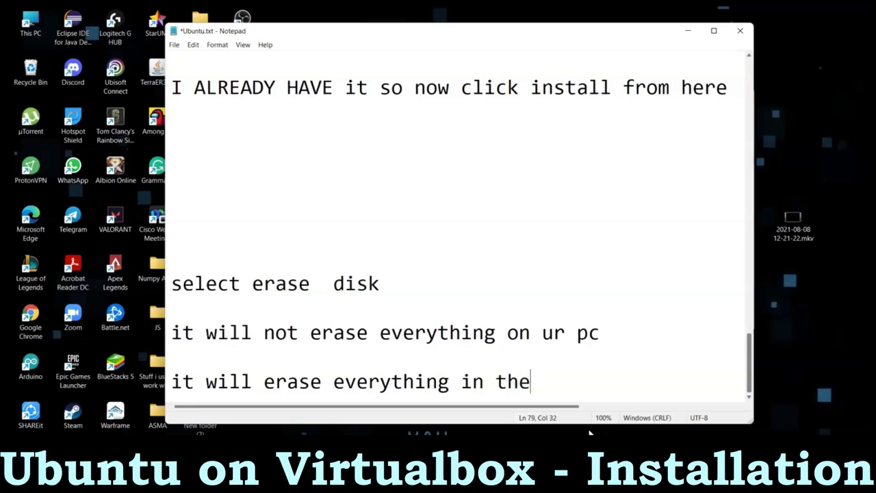
type(" virtual")
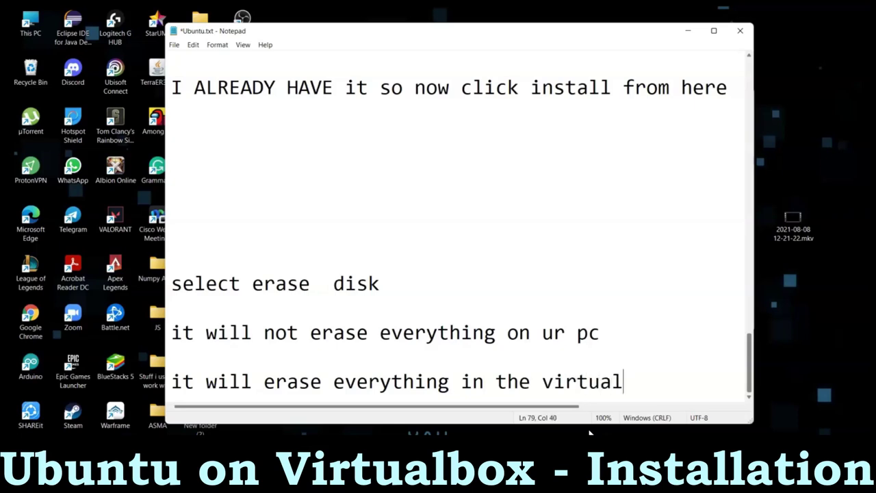
type(" box so cj")
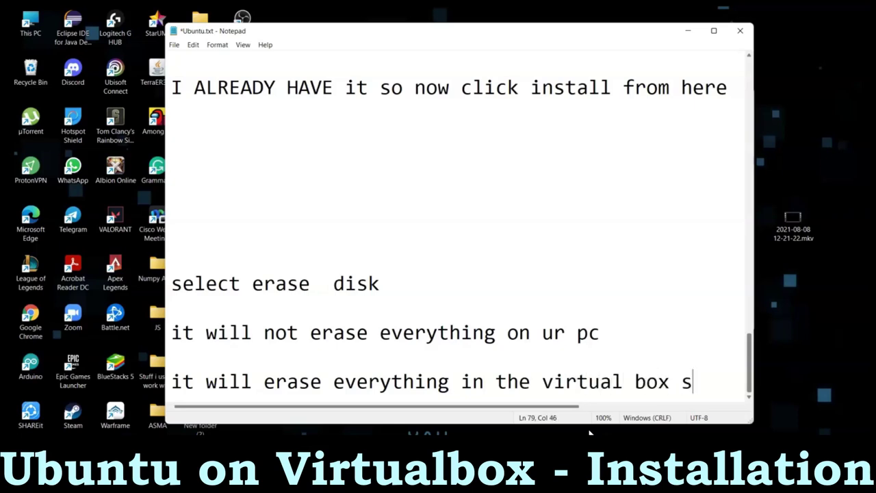
key("BackSpace")
type("hill:)")
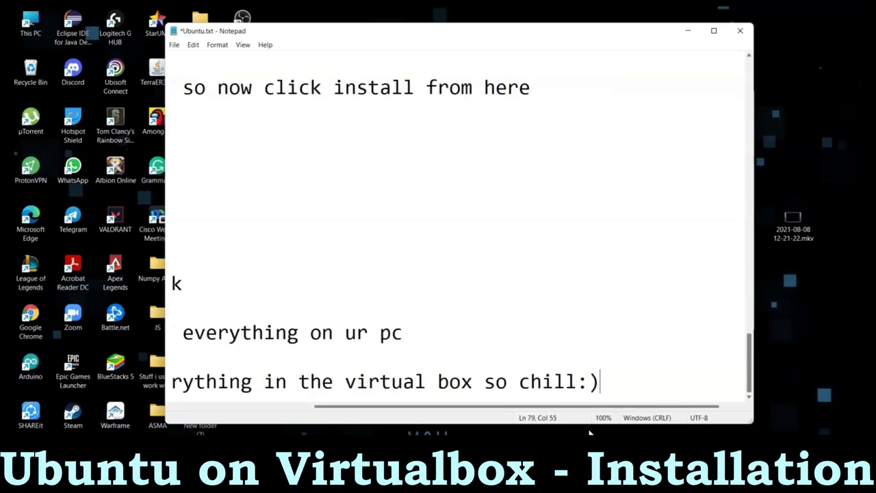
Switch to the Ubuntu1 machine, start the installation with Erase disk and install Ubuntu, and approve writing the changes to disk.
left_click(664, 438)
left_click(613, 344)
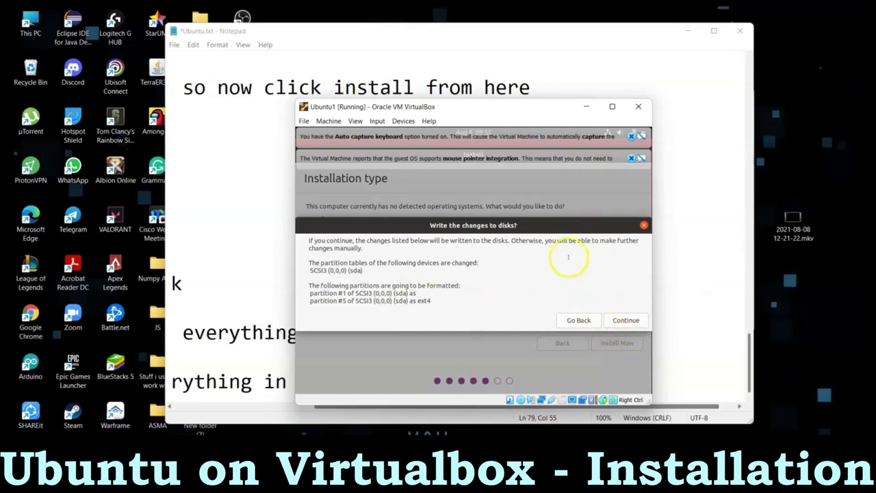
left_click(625, 320)
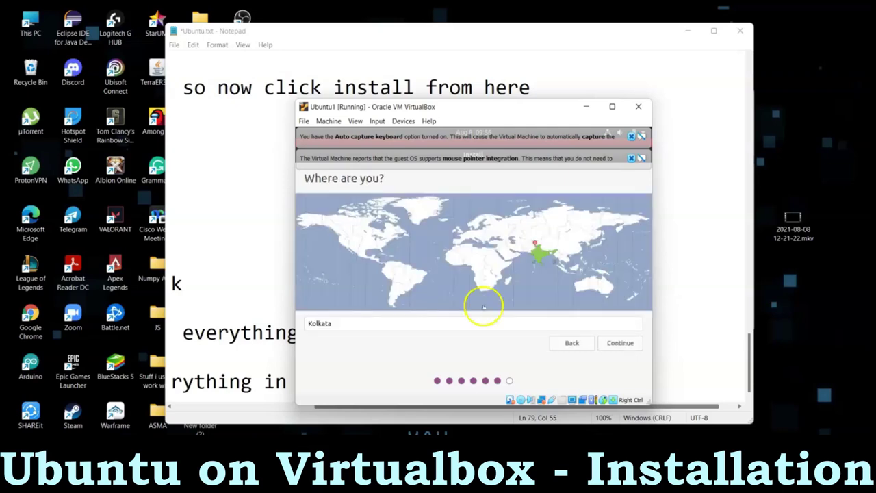
Return to Notepad and insert a block of blank lines above the note's last line, placing the cursor on line 81.
left_click(709, 361)
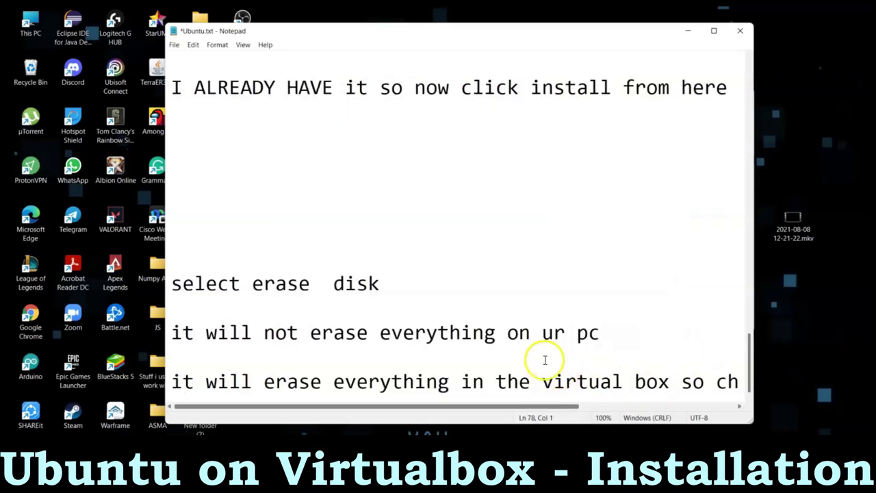
key("Return")
key("Return")
key("Return")
key("Return")
key("Return")
key("Return")
key("Return")
key("Return")
key("Return")
key("Return")
key("Return")
key("Return")
key("Return")
key("Return")
key("Return")
key("Return")
key("Up")
key("Up")
key("Up")
key("Up")
key("Up")
key("Up")
key("Up")
key("Up")
key("Up")
key("Up")
key("Up")
key("Up")
key("Up")
key("Up")
key("Up")
key("Up")
key("Up")
key("Up")
key("Up")
key("Up")
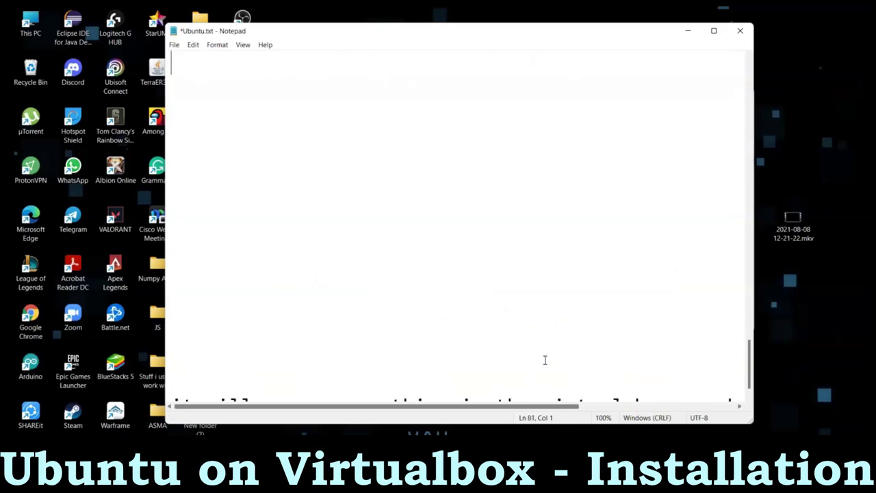
key("Down")
key("Down")
Write "now selecrt kolkata or any city near your original location" on line 81 and accept Kolkata as the location in the Ubuntu1 installer.
type("now selecrt ko")
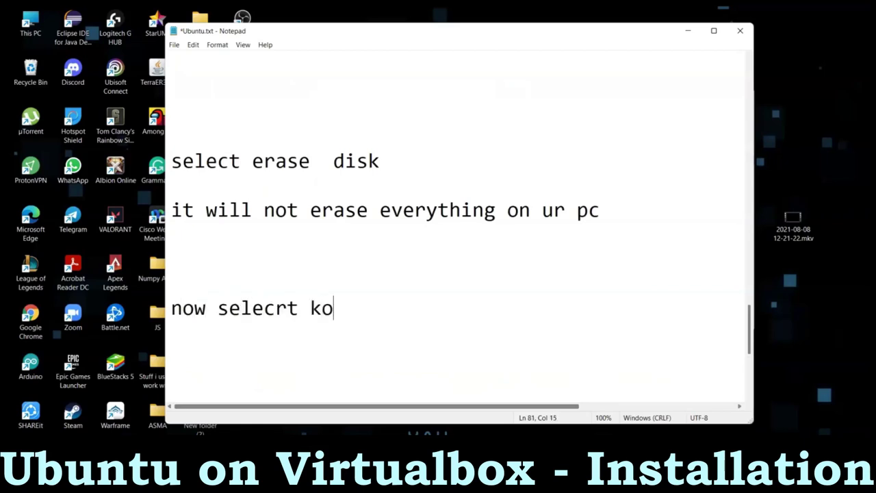
type("lkata or an")
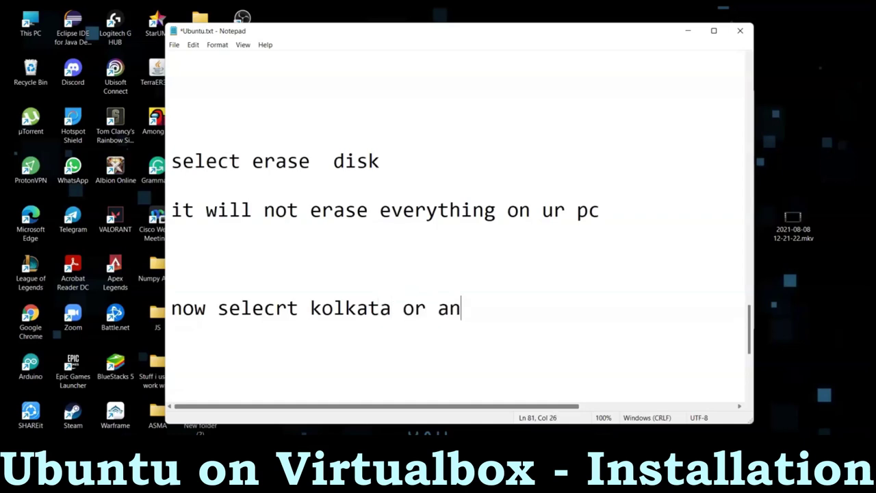
type("tcity near")
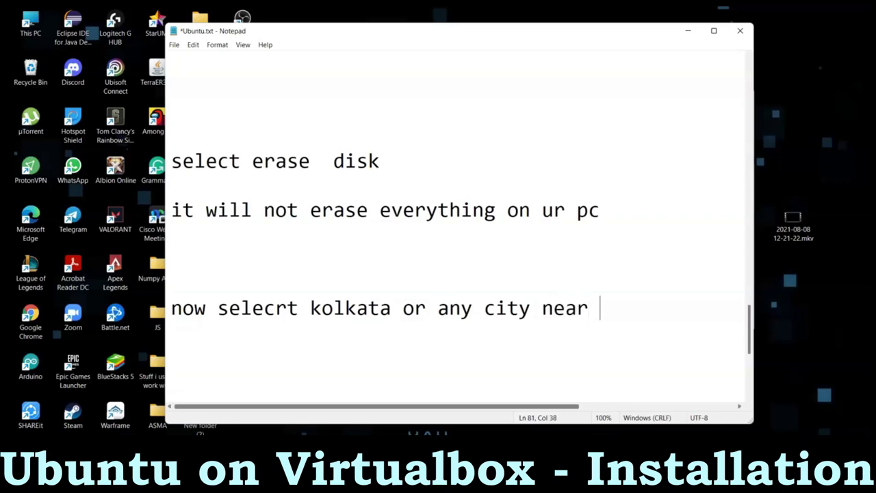
type(" your original location")
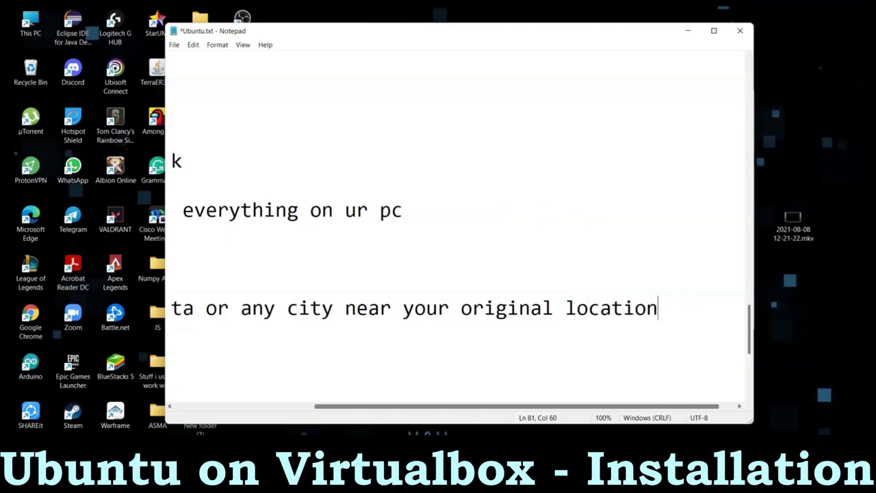
key("alt+Tab")
left_click(621, 344)
Write "after filling in credentials the download will start to after that u will have ubuntu" on line 83 of the note.
left_click(672, 361)
type("after filling in credentials")
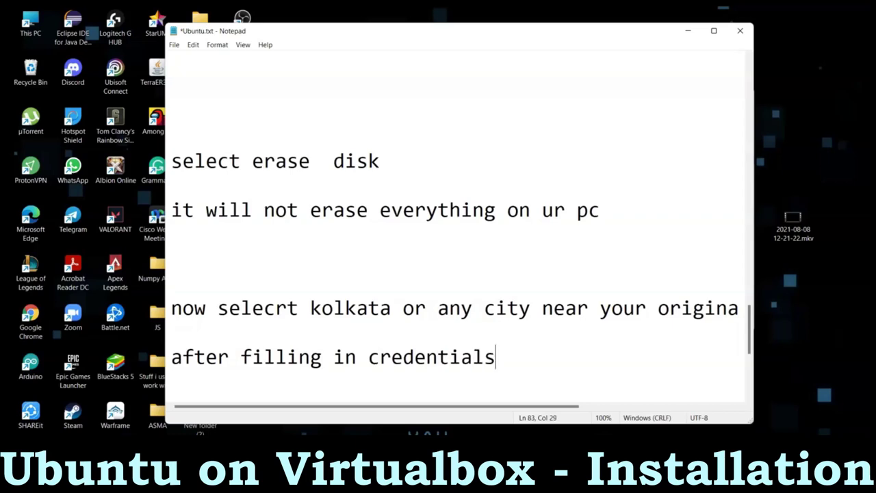
type(" the dow")
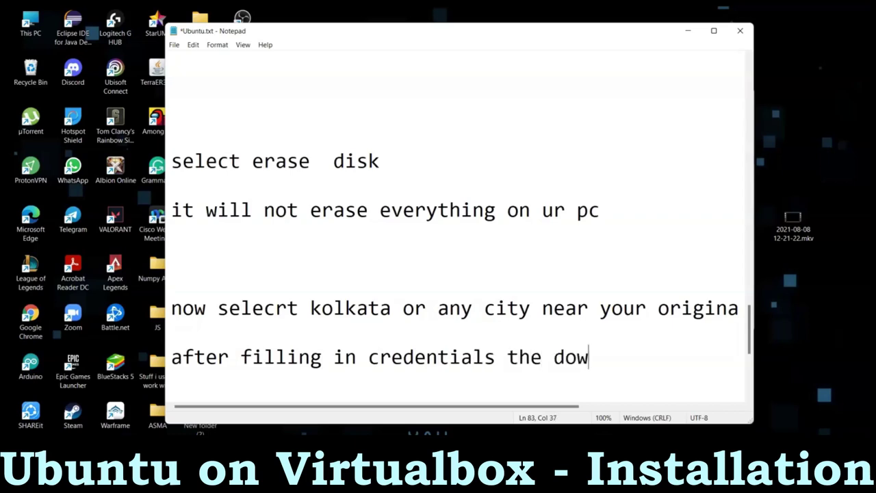
type("nload wo")
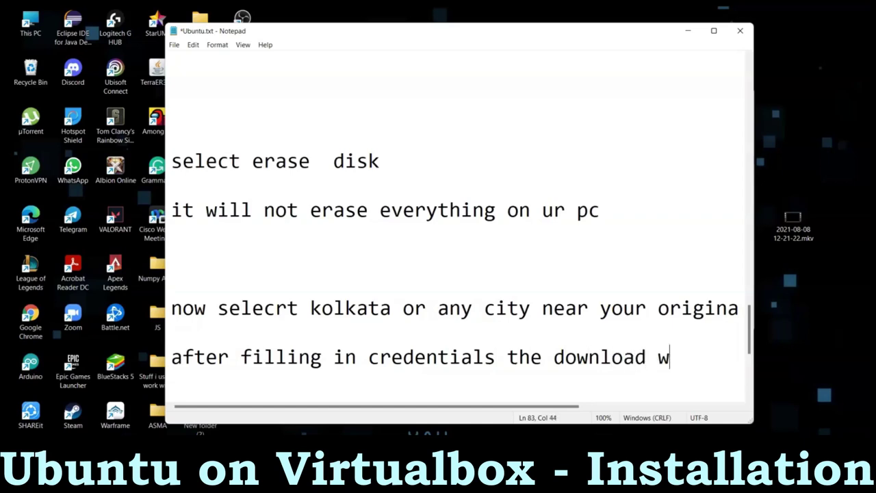
key("BackSpace")
type("ill sta")
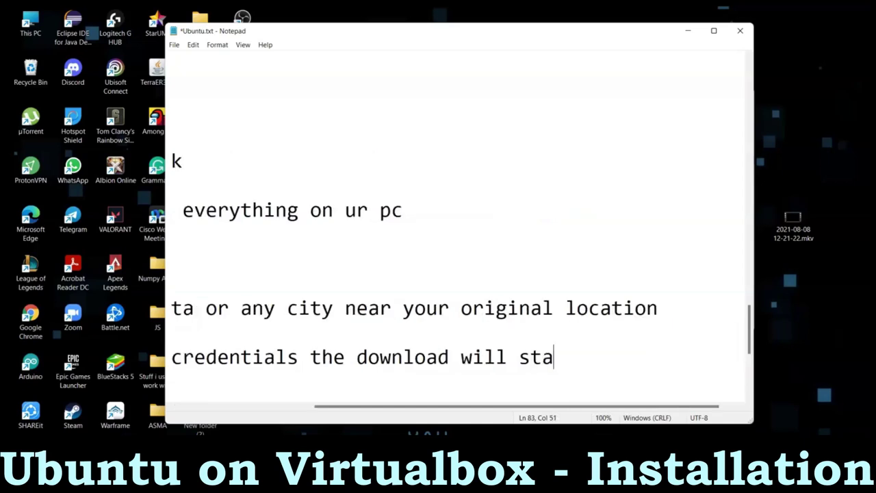
type("rt to after th")
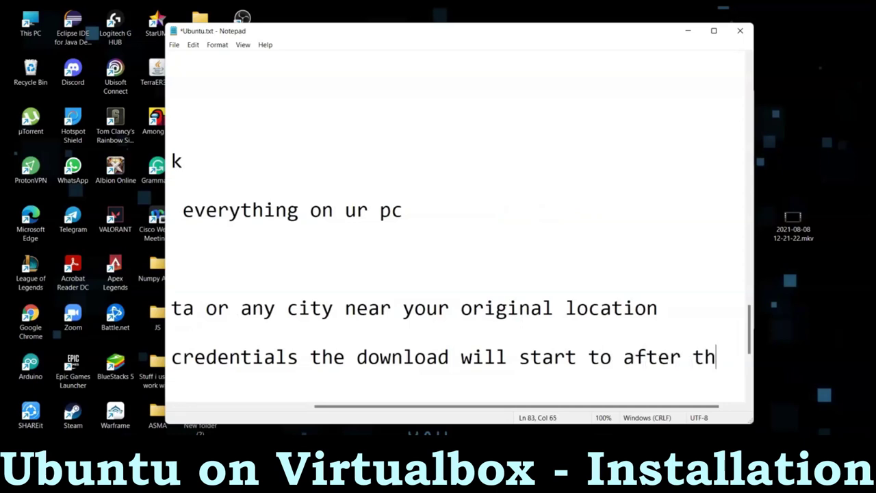
type("at u will have ubuntu")
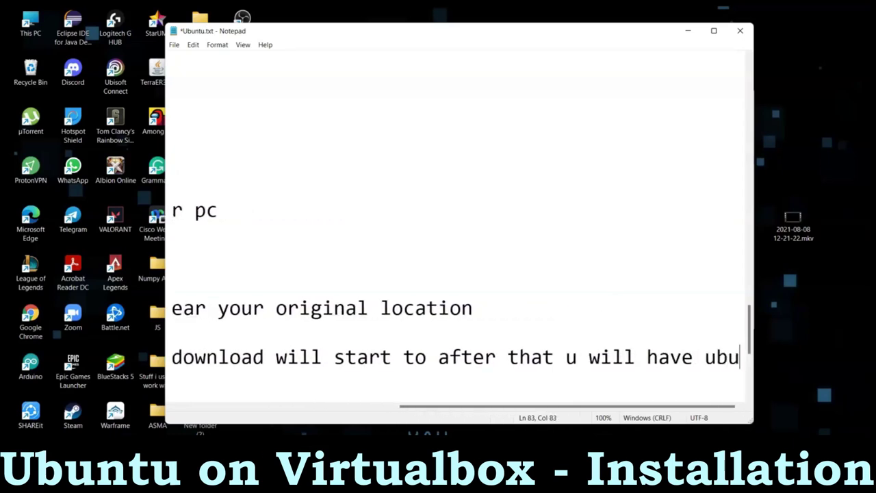
Leave several blank lines below the credentials note and write "ENJOY" in capitals on line 88.
key("Return")
key("Return")
key("Return")
key("Return")
key("Return")
key("Return")
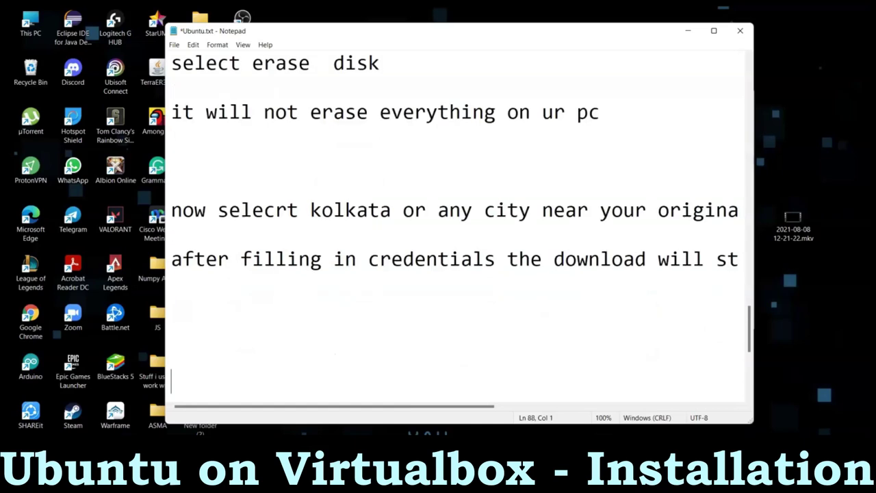
type("eb")
key("BackSpace")
type("njoi")
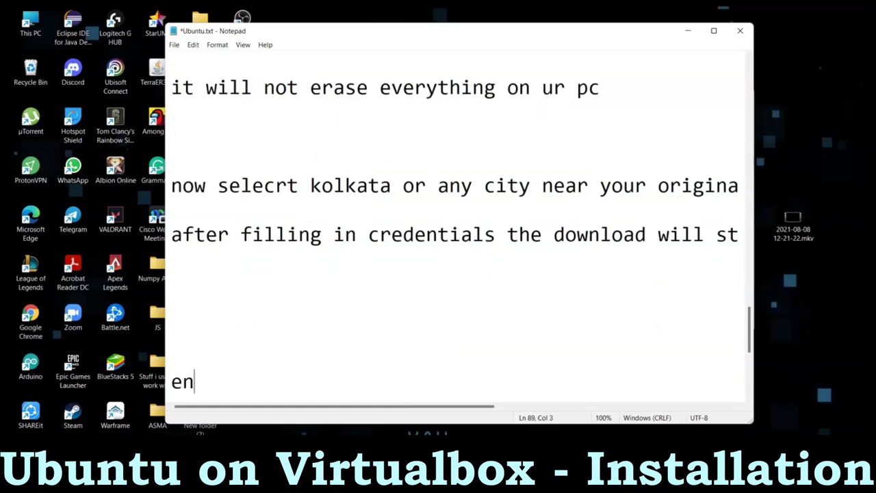
key("BackSpace")
key("BackSpace")
key("BackSpace")
key("BackSpace")
key("BackSpace")
key("BackSpace")
type("ENJOY")
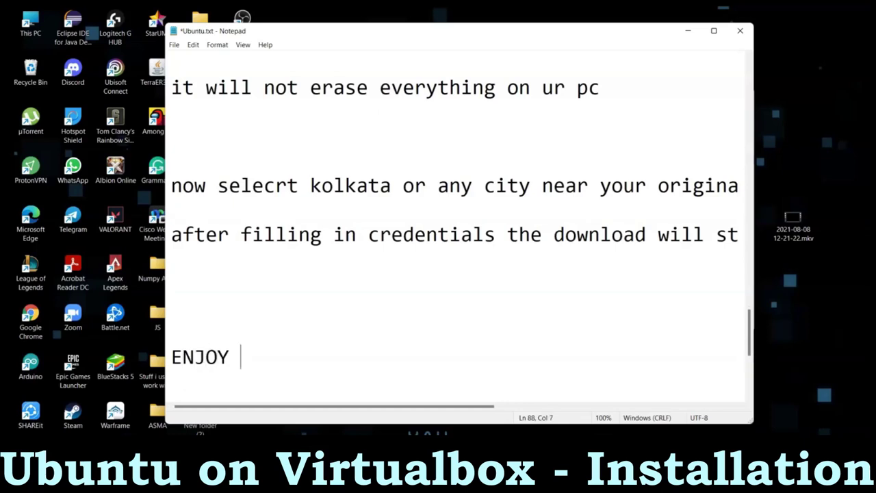
Write the closing lines "HOPE U LIKE IT" on line 91 and "BYE" on line 92, ending with a new line.
key("Return")
key("Return")
key("Return")
type("J")
key("BackSpace")
type("HOPE ")
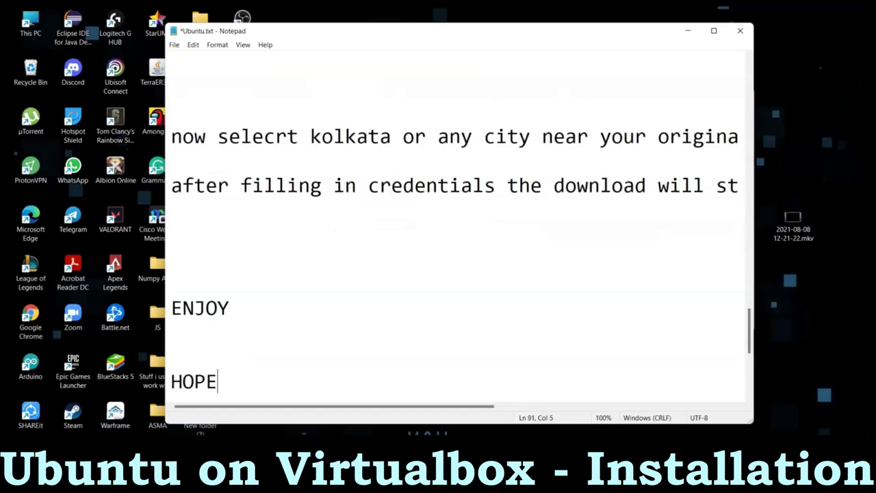
type("U LIKE IT")
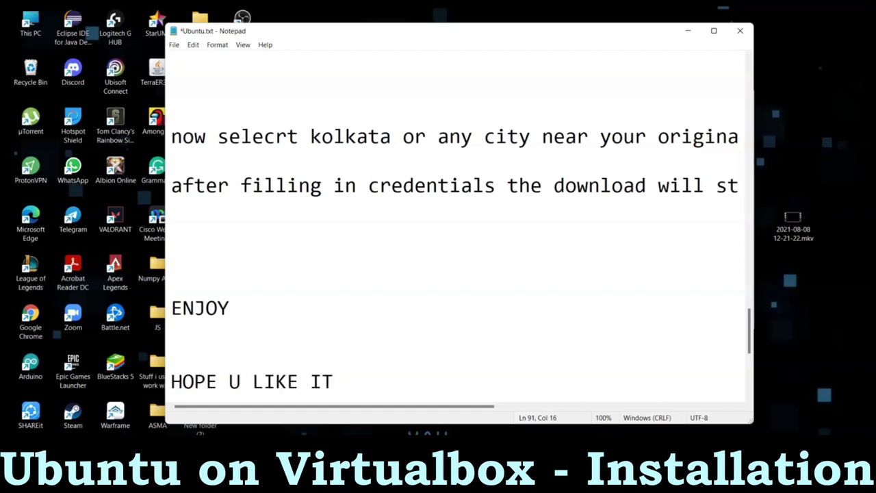
key("Return")
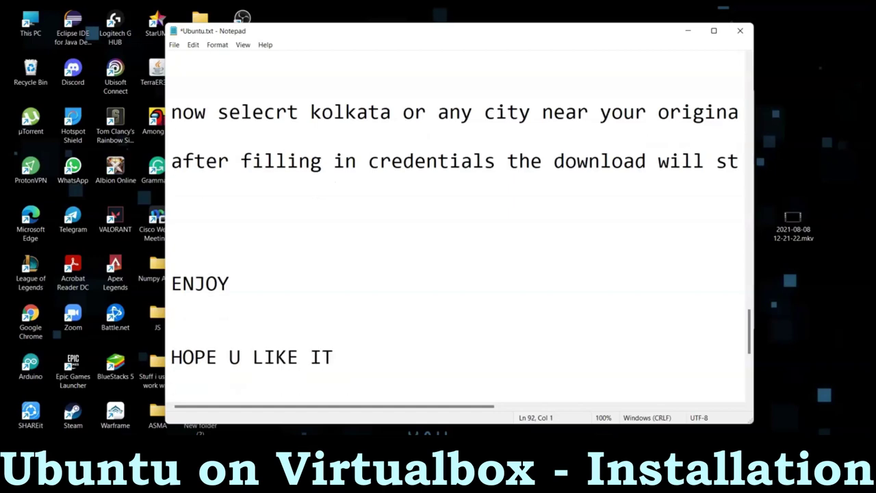
type("BYR")
key("Return")
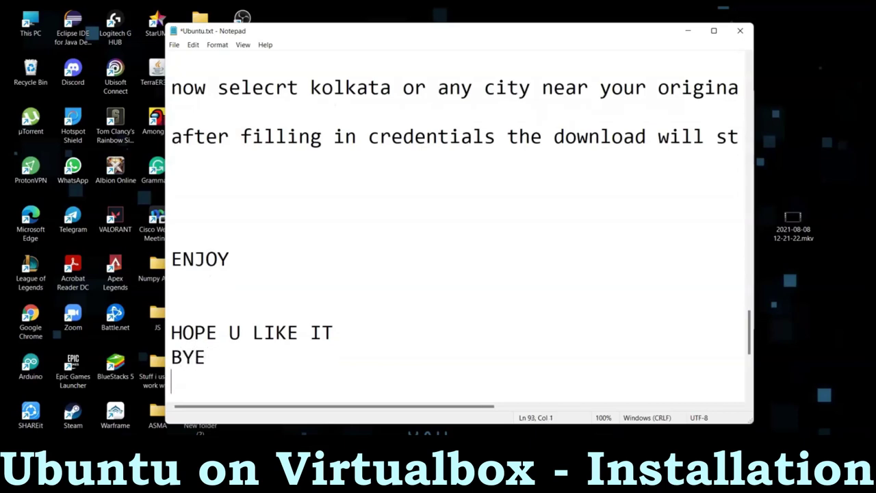